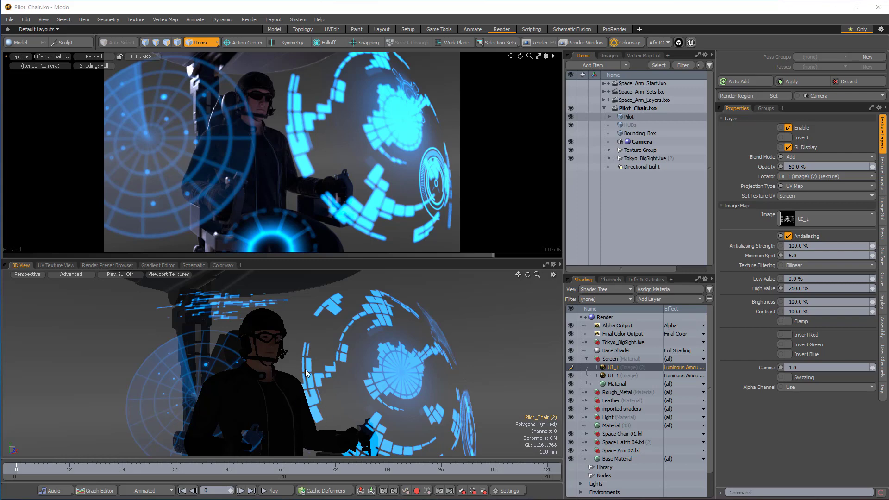
Examine the pilot chair, its supporting arm and the holographic screens from several angles in the 3D view.
{"action": "left_click_drag", "start_coordinate": [234, 340], "coordinate": [313, 373], "text": "alt"}
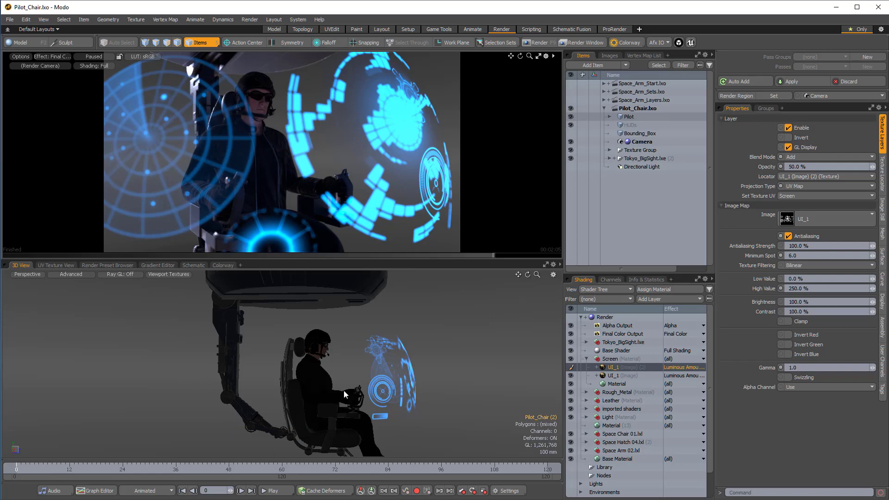
{"action": "left_click_drag", "start_coordinate": [310, 377], "coordinate": [217, 342], "text": "alt+shift"}
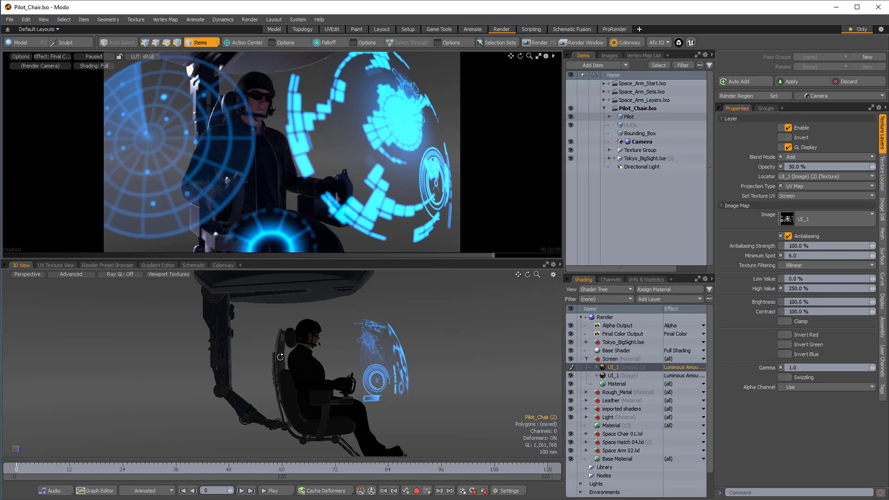
{"action": "left_click_drag", "start_coordinate": [280, 357], "coordinate": [222, 315], "text": "alt"}
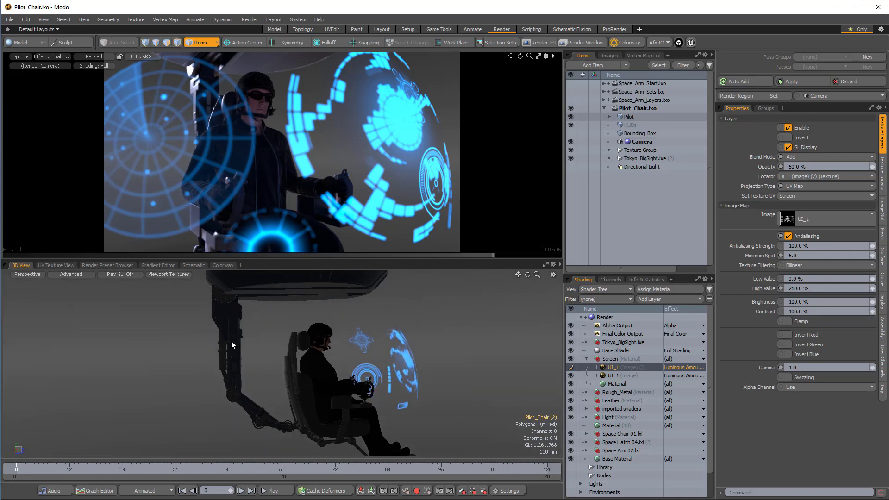
{"action": "left_click_drag", "start_coordinate": [285, 289], "coordinate": [292, 307], "text": "alt+shift"}
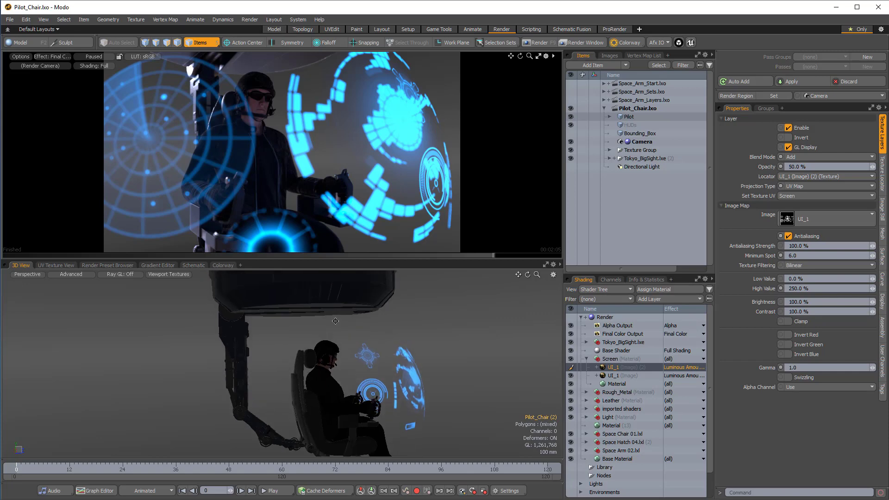
{"action": "left_click_drag", "start_coordinate": [303, 437], "coordinate": [276, 410], "text": "alt+shift"}
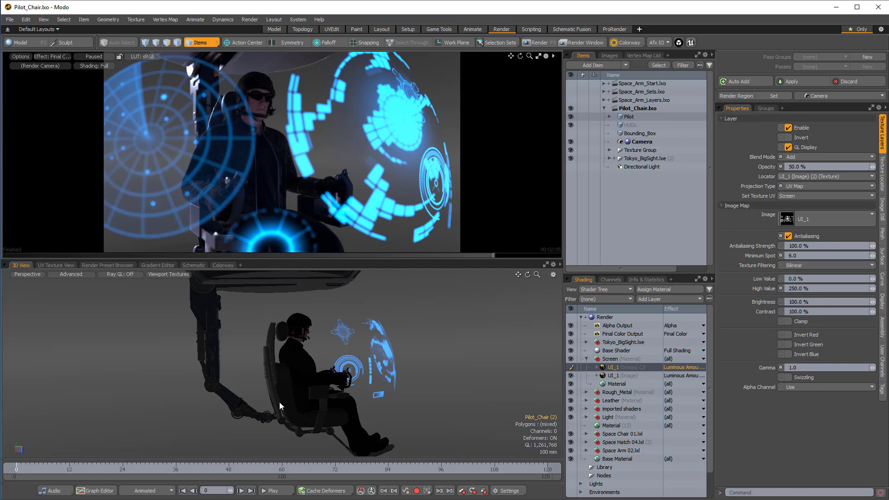
{"action": "left_click_drag", "start_coordinate": [280, 406], "coordinate": [208, 273], "text": "alt"}
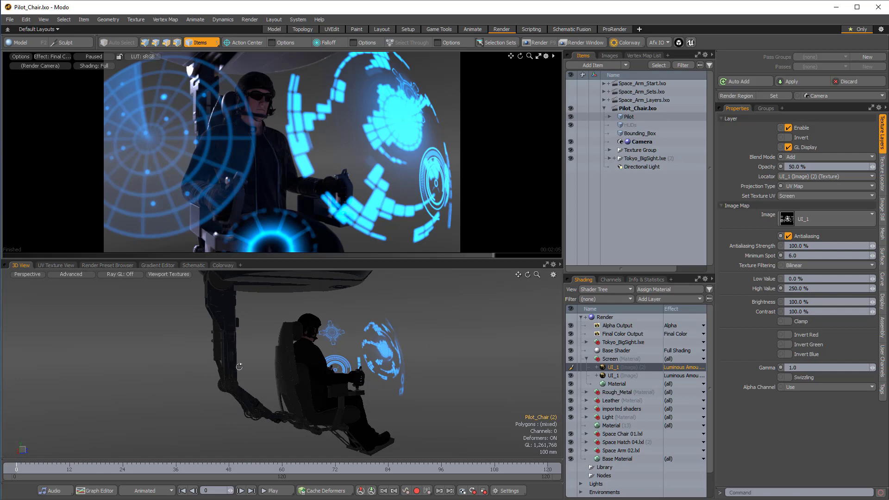
{"action": "left_click_drag", "start_coordinate": [267, 387], "coordinate": [241, 382], "text": "alt"}
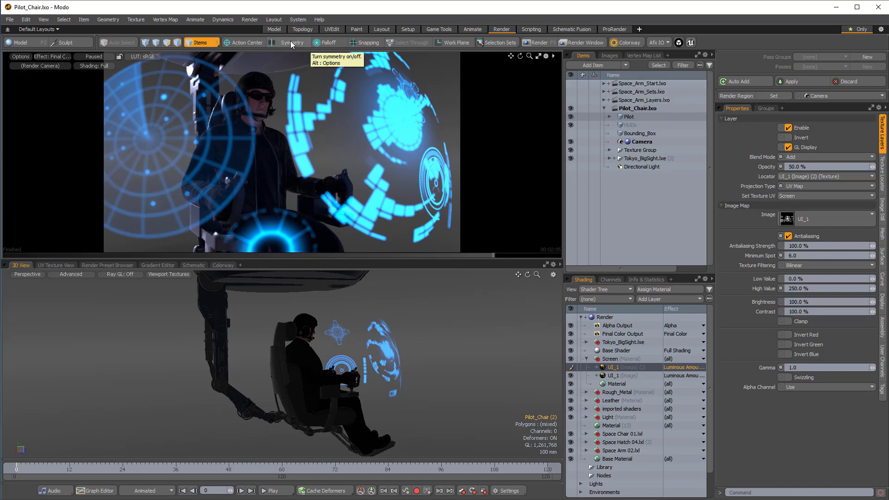
Switch to the Model layout, make Space_Arm_Start.lxo the active scene and expand its item list.
{"action": "left_click", "coordinate": [651, 84]}
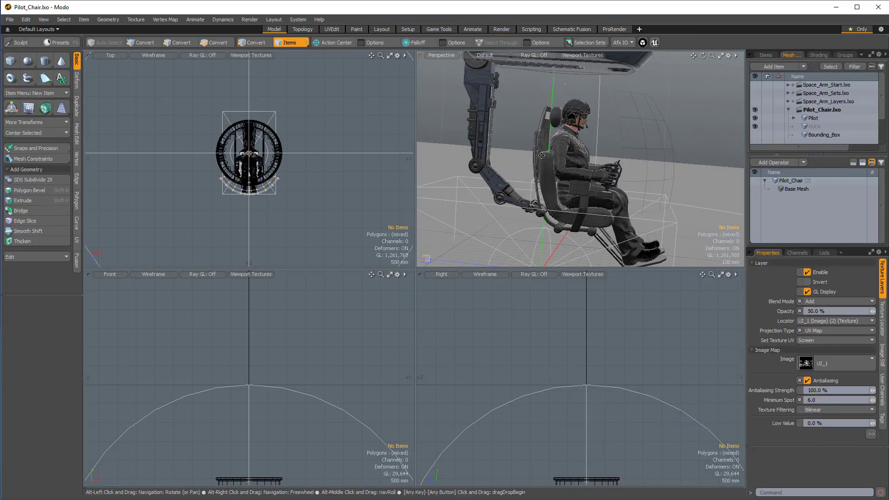
{"action": "left_click", "coordinate": [793, 86]}
{"action": "left_click_drag", "start_coordinate": [657, 141], "coordinate": [563, 185], "text": "alt"}
{"action": "scroll", "coordinate": [599, 171], "scroll_direction": "down", "scroll_amount": 5}
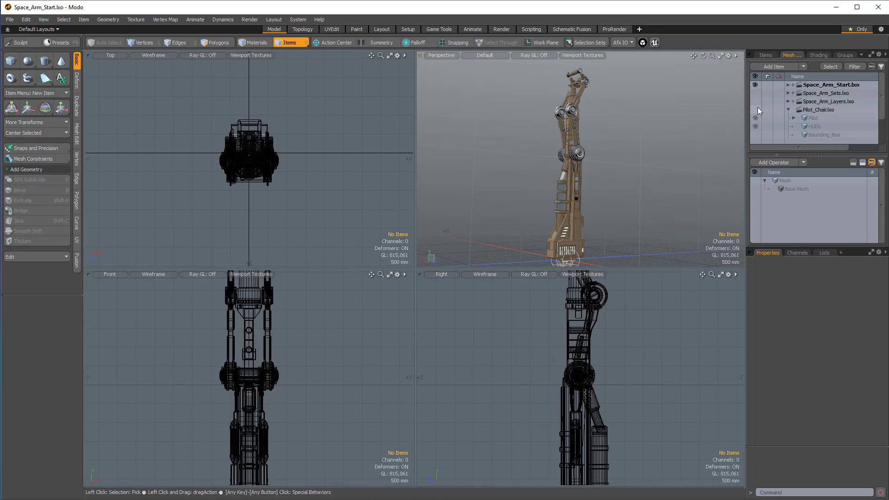
{"action": "left_click", "coordinate": [788, 86]}
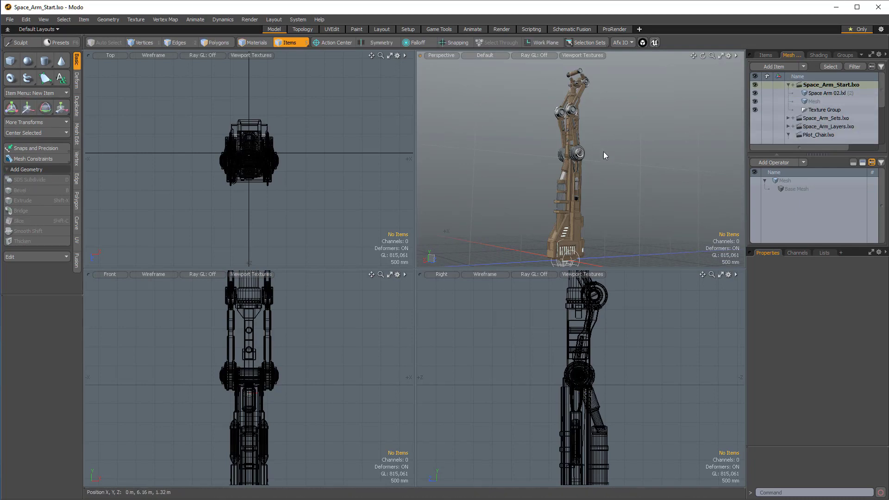
Examine the space arm's joints, struts and pistons from several sides, with the perspective view maximized.
{"action": "left_click_drag", "start_coordinate": [583, 158], "coordinate": [430, 154], "text": "alt"}
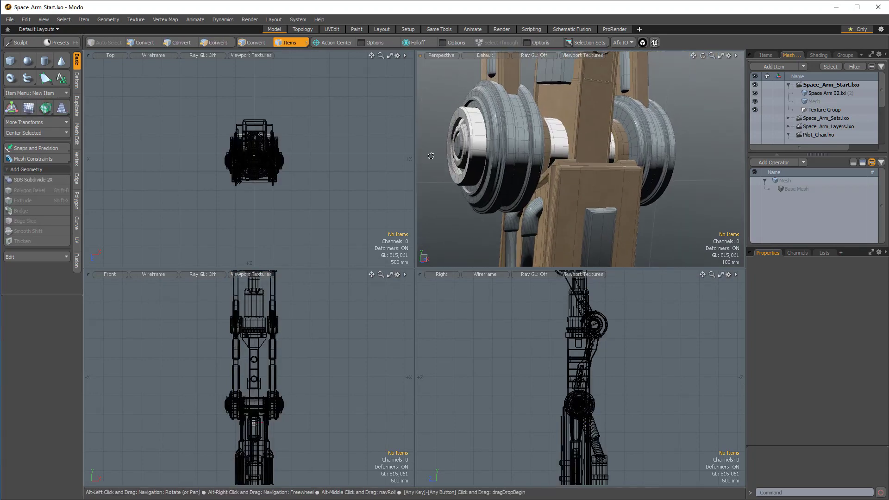
{"action": "left_click_drag", "start_coordinate": [564, 111], "coordinate": [585, 154], "text": "alt+shift"}
{"action": "left_click", "coordinate": [560, 178]}
{"action": "left_click_drag", "start_coordinate": [595, 187], "coordinate": [505, 130], "text": "alt"}
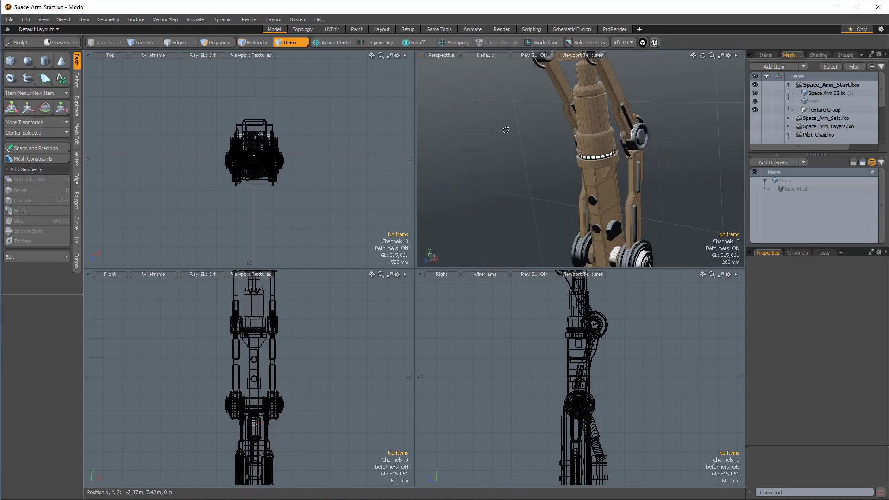
{"action": "key", "text": "0"}
{"action": "left_click_drag", "start_coordinate": [469, 337], "coordinate": [460, 252], "text": "alt+shift"}
{"action": "left_click_drag", "start_coordinate": [452, 352], "coordinate": [437, 300], "text": "alt"}
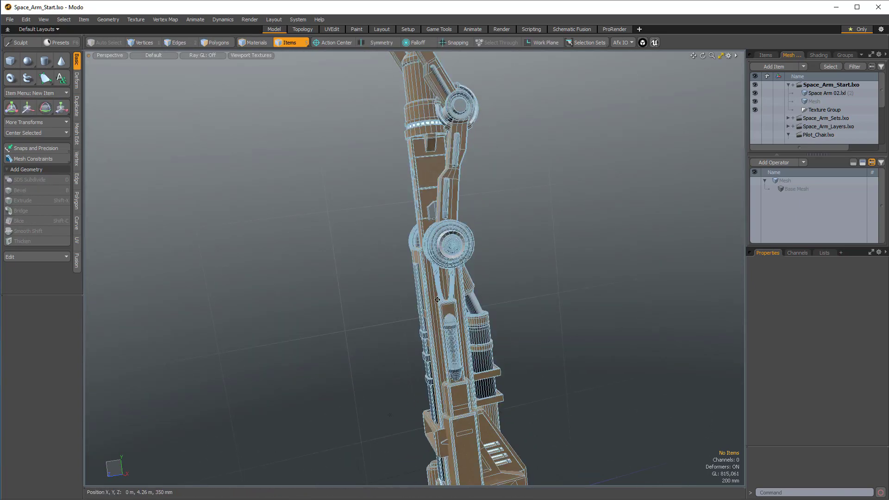
{"action": "left_click_drag", "start_coordinate": [494, 334], "coordinate": [406, 337], "text": "alt"}
{"action": "left_click_drag", "start_coordinate": [542, 447], "coordinate": [477, 310], "text": "alt+shift"}
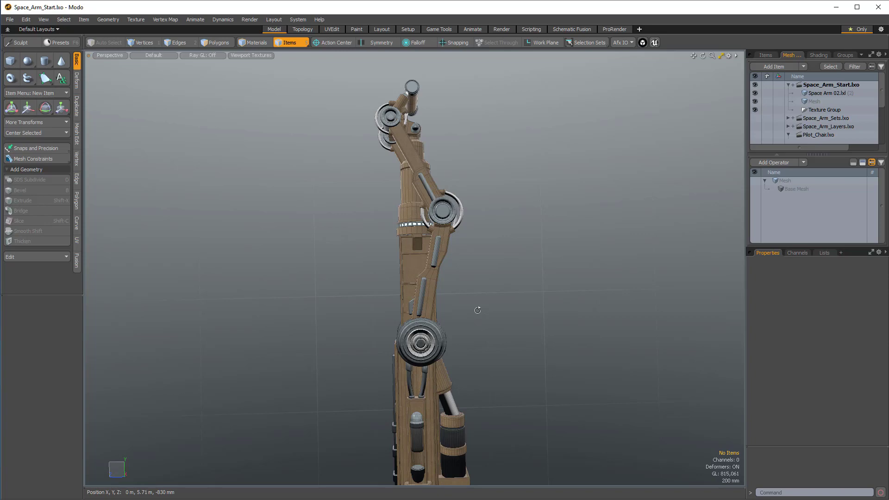
{"action": "left_click_drag", "start_coordinate": [478, 310], "coordinate": [305, 323], "text": "alt"}
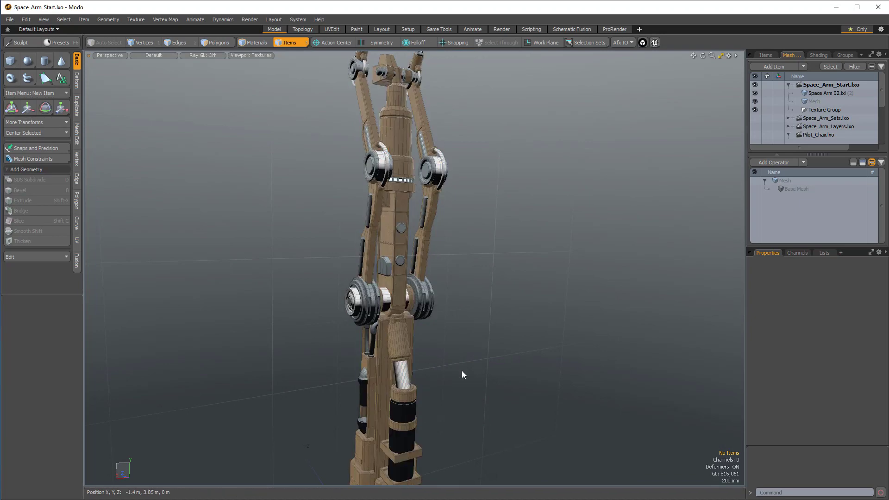
Switch to polygon selection mode and look through the available selection commands, including those for selection sets.
{"action": "key", "text": "3"}
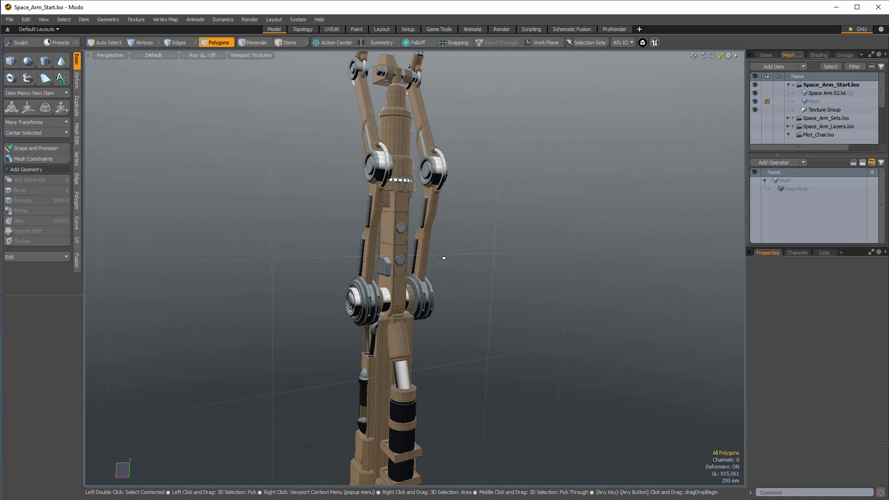
{"action": "key", "text": "ctrl"}
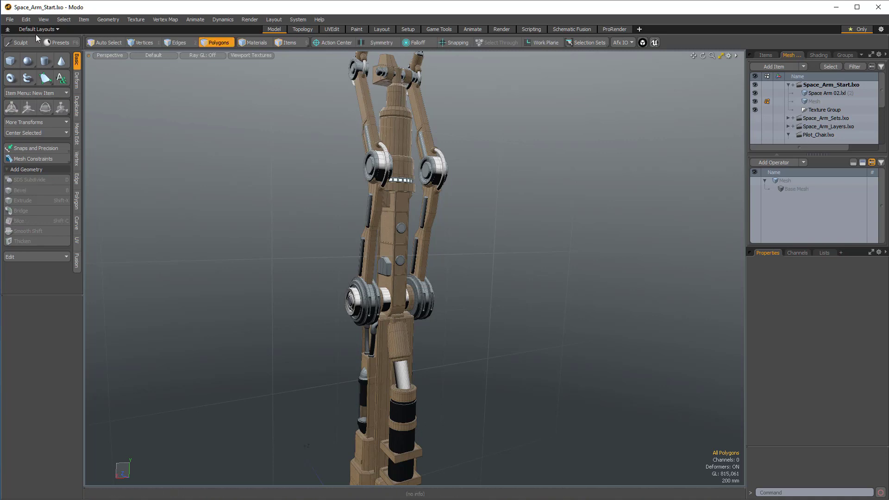
{"action": "left_click", "coordinate": [63, 19]}
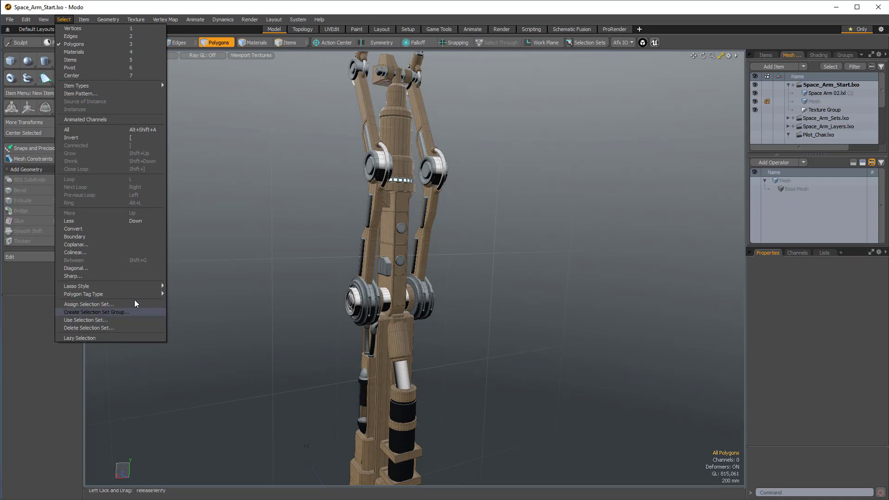
{"action": "left_click", "coordinate": [334, 248]}
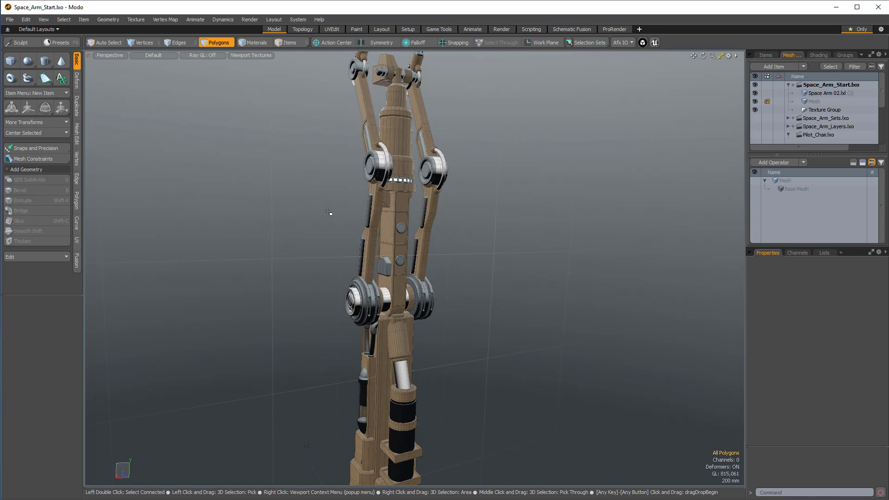
{"action": "left_click_drag", "start_coordinate": [328, 212], "coordinate": [526, 196], "text": "alt"}
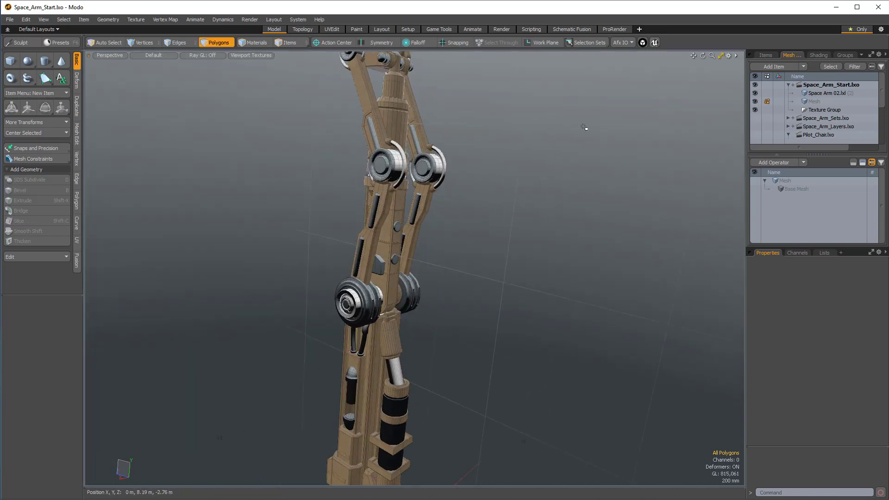
{"action": "left_click", "coordinate": [587, 42]}
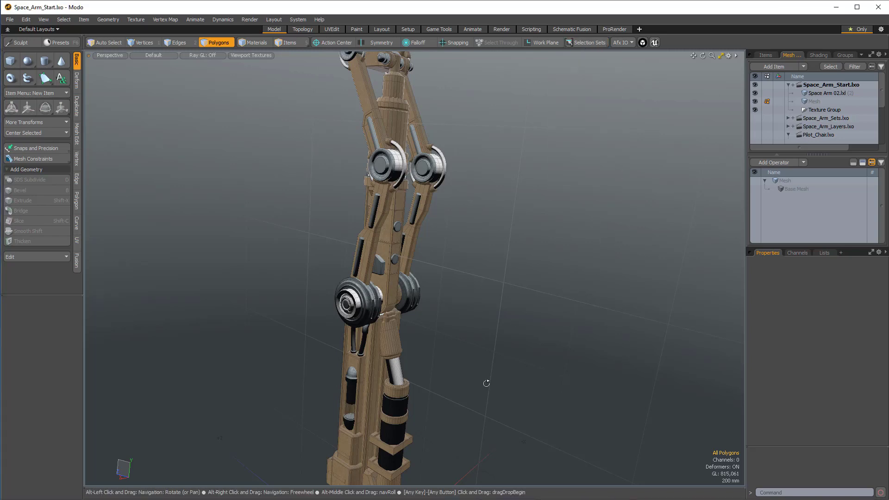
Examine the arm from its base up to the main hinge, ending with a close view of the parts beneath the axle.
{"action": "left_click_drag", "start_coordinate": [486, 383], "coordinate": [523, 319], "text": "alt+shift"}
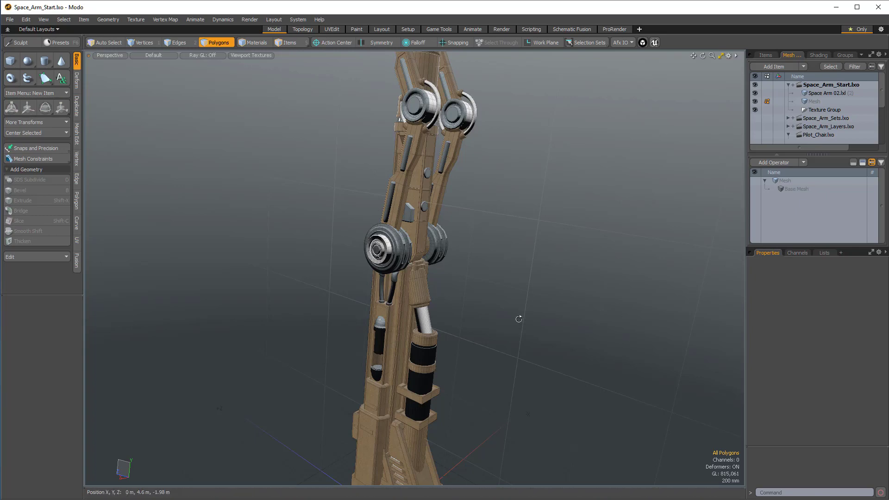
{"action": "left_click_drag", "start_coordinate": [520, 317], "coordinate": [434, 369], "text": "alt"}
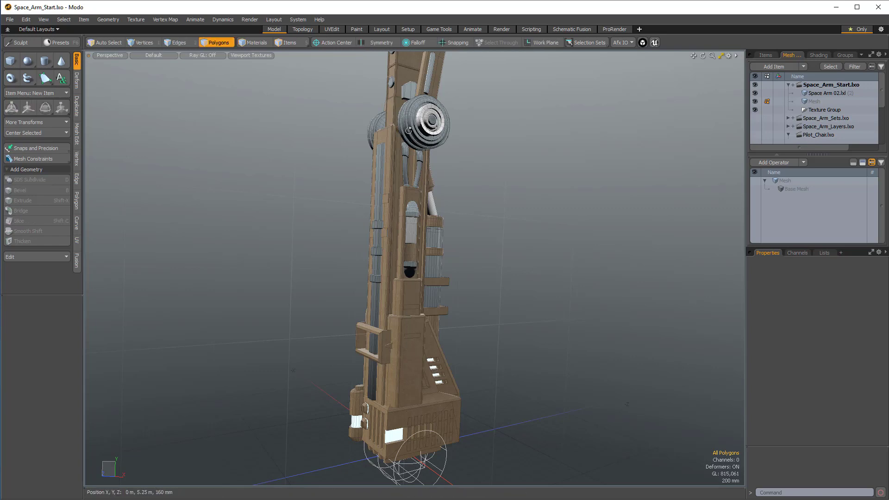
{"action": "left_click_drag", "start_coordinate": [434, 368], "coordinate": [494, 254], "text": "alt"}
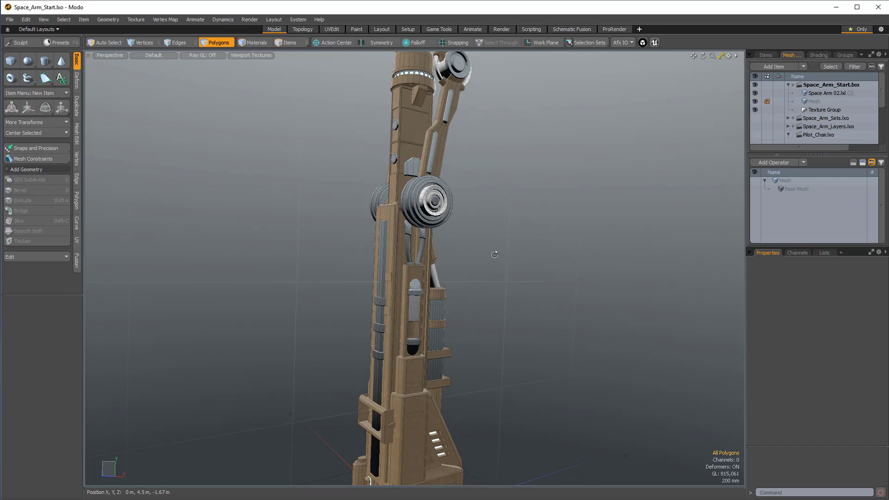
{"action": "key", "text": "alt"}
{"action": "left_click_drag", "start_coordinate": [502, 341], "coordinate": [301, 304], "text": "alt"}
{"action": "scroll", "coordinate": [520, 252], "scroll_direction": "up", "scroll_amount": 10}
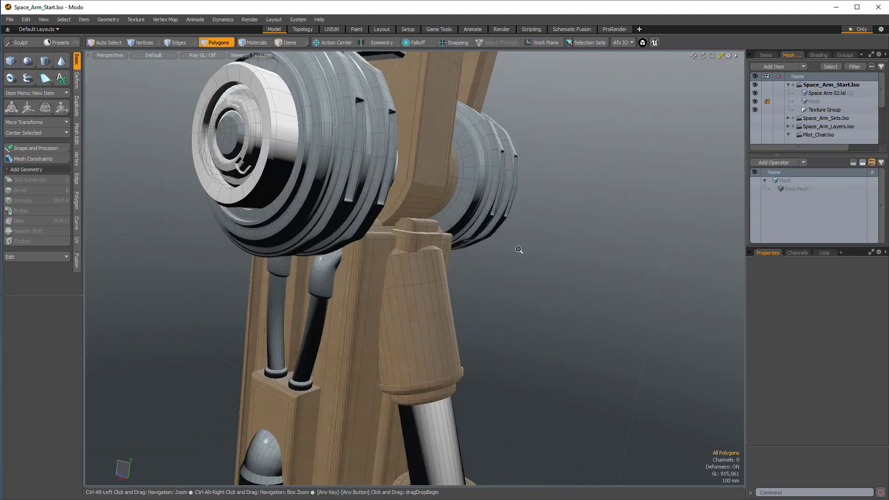
{"action": "left_click_drag", "start_coordinate": [356, 245], "coordinate": [535, 228], "text": "alt+shift"}
{"action": "scroll", "coordinate": [427, 290], "scroll_direction": "up", "scroll_amount": 4}
{"action": "scroll", "coordinate": [451, 300], "scroll_direction": "up", "scroll_amount": 1}
{"action": "scroll", "coordinate": [452, 300], "scroll_direction": "up", "scroll_amount": 2}
{"action": "scroll", "coordinate": [541, 283], "scroll_direction": "down", "scroll_amount": 4}
{"action": "scroll", "coordinate": [519, 259], "scroll_direction": "up", "scroll_amount": 5}
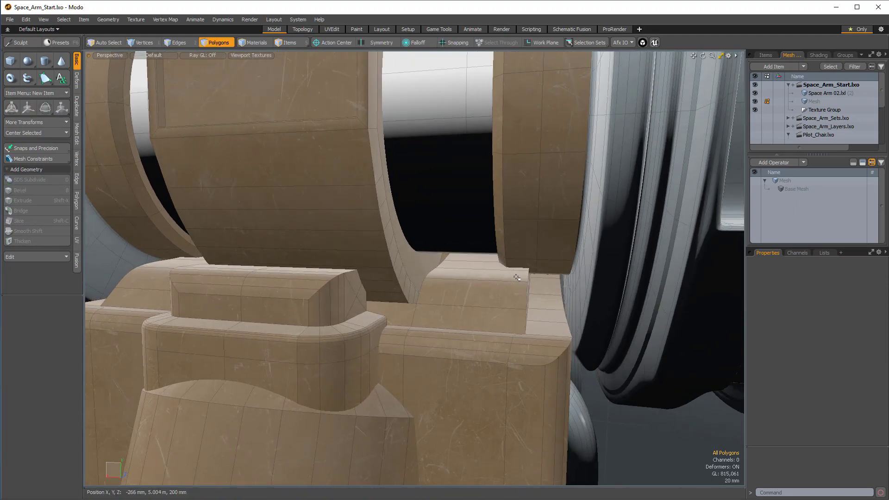
Select all connected polygons of both brown hinge collars and the arm housing beneath them.
{"action": "left_click_drag", "start_coordinate": [516, 277], "coordinate": [518, 214], "text": "alt"}
{"action": "left_click", "coordinate": [532, 187]}
{"action": "double_click", "coordinate": [532, 187]}
{"action": "double_click", "coordinate": [142, 224], "text": "shift"}
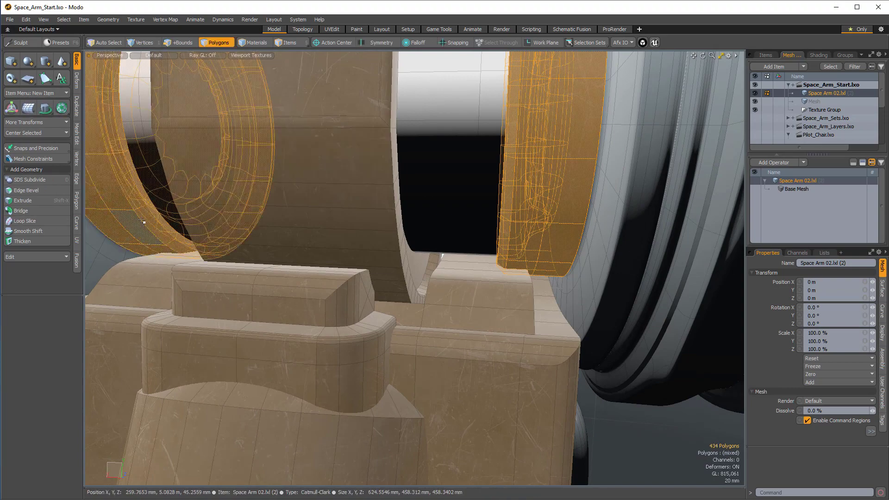
{"action": "double_click", "coordinate": [504, 285], "text": "shift"}
Inspect the selected collars and housing from around the hinge, and clear the polygon selection.
{"action": "left_click_drag", "start_coordinate": [505, 284], "coordinate": [335, 313], "text": "alt"}
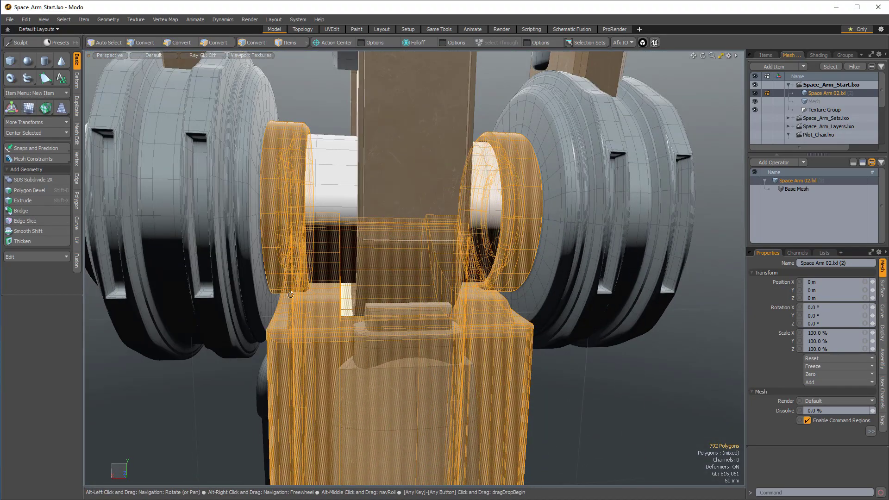
{"action": "left_click_drag", "start_coordinate": [290, 294], "coordinate": [450, 280], "text": "alt"}
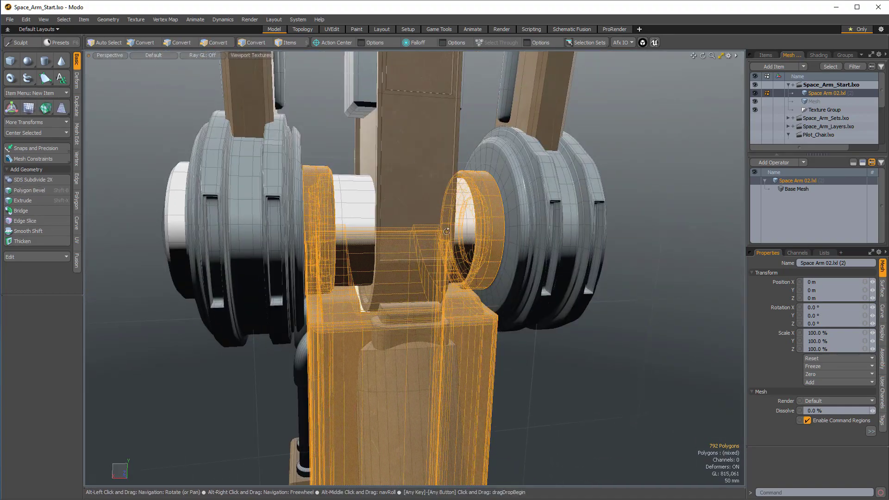
{"action": "left_click_drag", "start_coordinate": [446, 231], "coordinate": [463, 290], "text": "alt"}
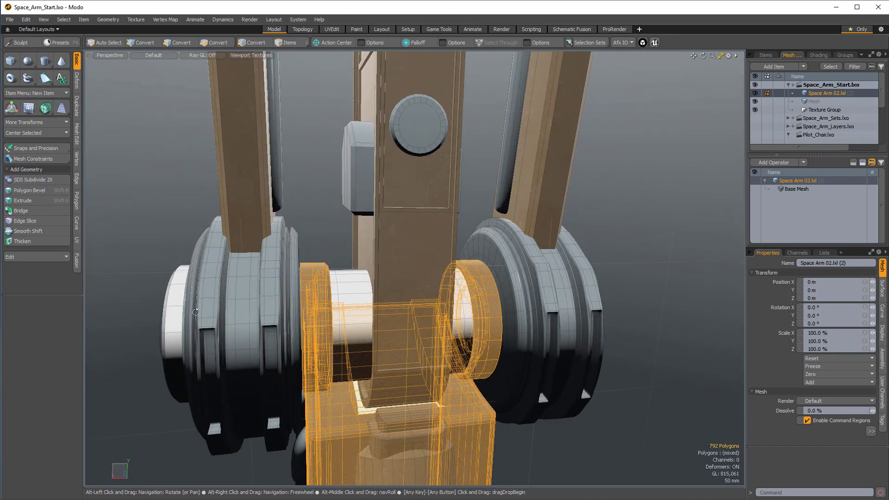
{"action": "left_click_drag", "start_coordinate": [195, 312], "coordinate": [451, 306], "text": "alt"}
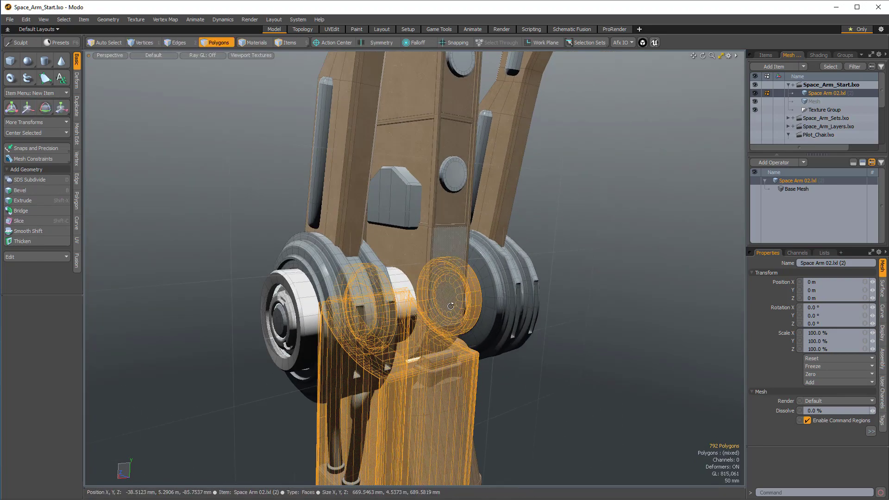
{"action": "left_click_drag", "start_coordinate": [259, 217], "coordinate": [357, 300], "text": "alt"}
{"action": "left_click", "coordinate": [292, 220]}
Examine the main hinge and the upper mount of the piston beneath it from several angles.
{"action": "left_click_drag", "start_coordinate": [430, 351], "coordinate": [428, 197], "text": "alt+shift"}
{"action": "left_click_drag", "start_coordinate": [407, 379], "coordinate": [424, 337], "text": "alt+shift"}
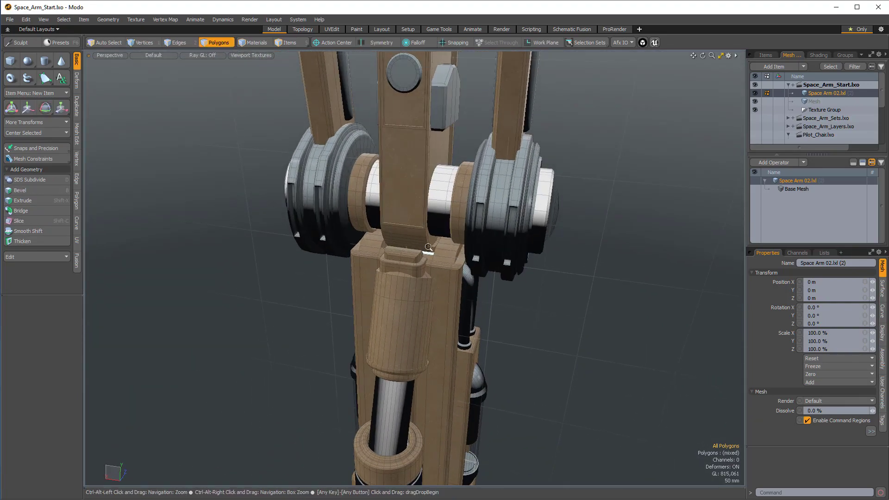
{"action": "scroll", "coordinate": [448, 244], "scroll_direction": "up", "scroll_amount": 3}
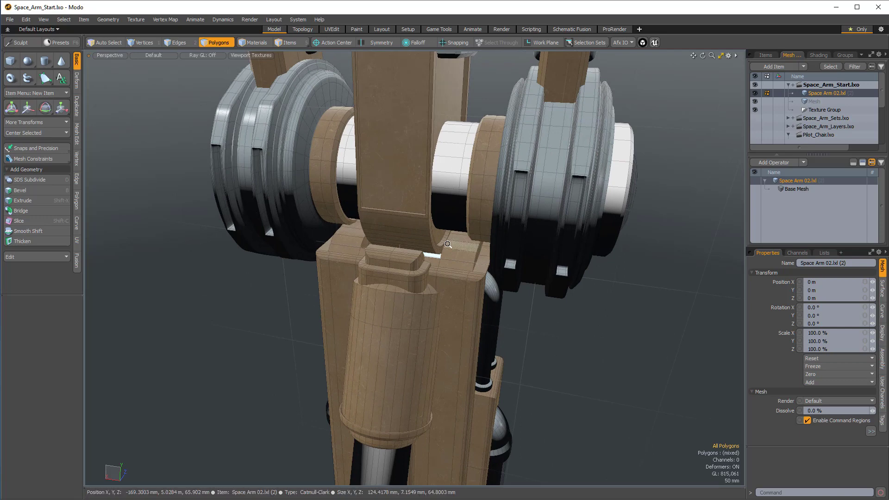
{"action": "left_click_drag", "start_coordinate": [447, 244], "coordinate": [379, 227], "text": "alt"}
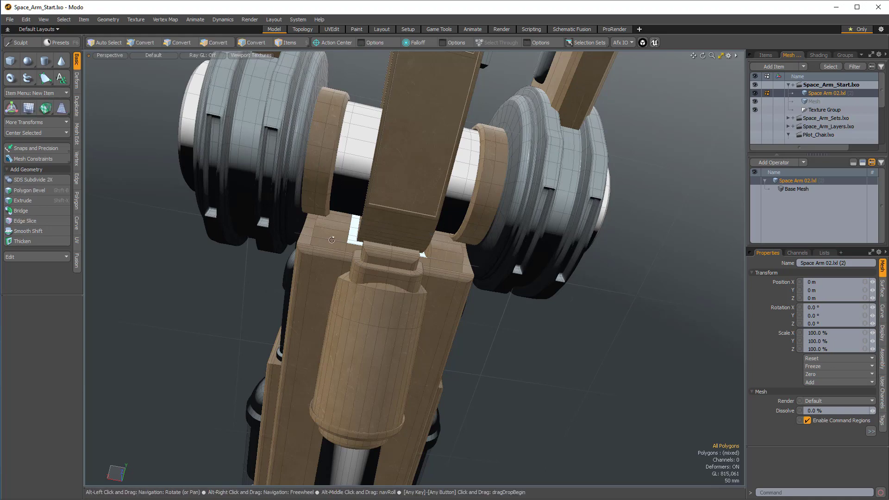
{"action": "left_click_drag", "start_coordinate": [379, 227], "coordinate": [442, 259], "text": "alt"}
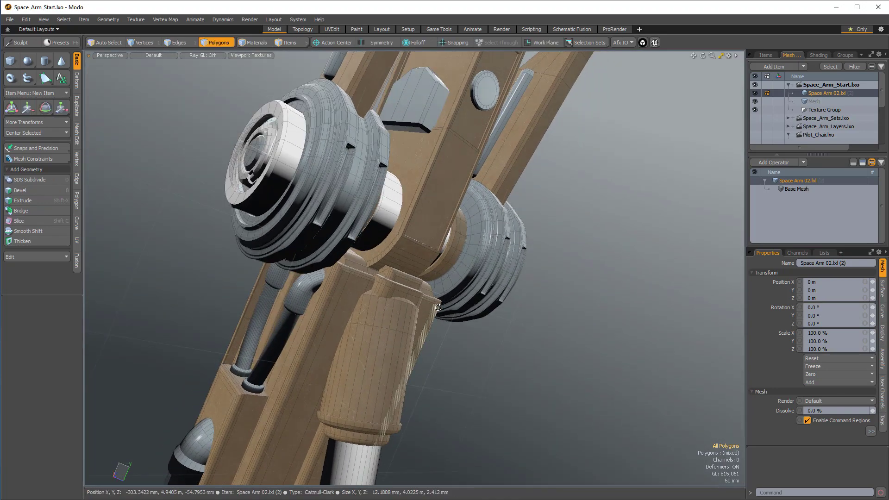
Try to isolate the lower arm by area-selecting its polygons below the main hinge and expanding the selection to all connected polygons.
{"action": "left_click_drag", "start_coordinate": [438, 307], "coordinate": [412, 203], "text": "alt"}
{"action": "left_click_drag", "start_coordinate": [423, 458], "coordinate": [460, 337], "text": "alt+shift"}
{"action": "scroll", "coordinate": [458, 347], "scroll_direction": "down", "scroll_amount": 2}
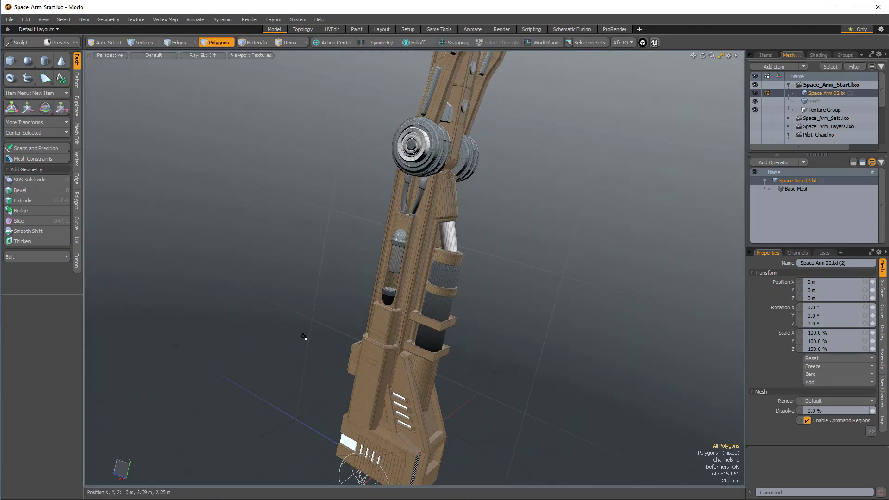
{"action": "mouse_move", "coordinate": [382, 182]}
{"action": "right_mouse_down"}
{"action": "mouse_move", "coordinate": [297, 484]}
{"action": "mouse_move", "coordinate": [571, 278]}
{"action": "mouse_move", "coordinate": [537, 199]}
{"action": "mouse_move", "coordinate": [511, 183]}
{"action": "right_mouse_up"}
{"action": "left_click_drag", "start_coordinate": [472, 297], "coordinate": [468, 253], "text": "alt"}
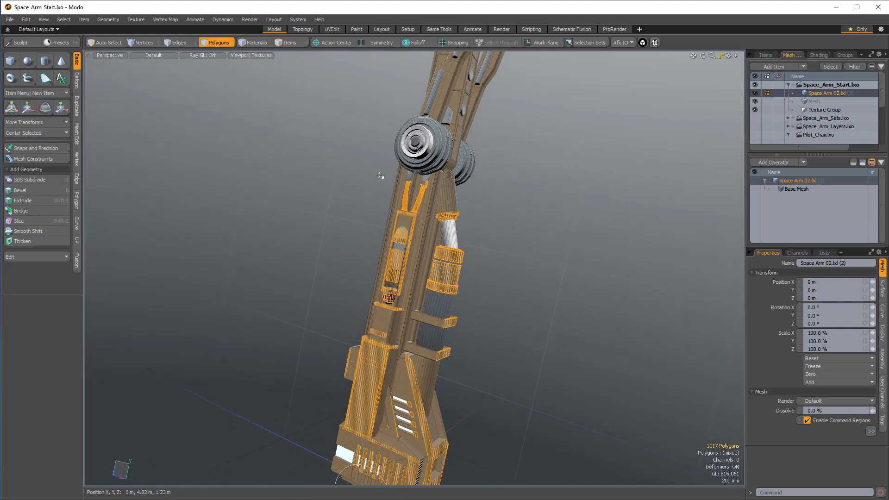
{"action": "mouse_move", "coordinate": [387, 180]}
{"action": "right_mouse_down"}
{"action": "mouse_move", "coordinate": [184, 309]}
{"action": "mouse_move", "coordinate": [569, 384]}
{"action": "mouse_move", "coordinate": [535, 204]}
{"action": "mouse_move", "coordinate": [516, 192]}
{"action": "right_mouse_up"}
{"action": "mouse_move", "coordinate": [516, 192]}
{"action": "left_mouse_down", "text": "alt"}
{"action": "mouse_move", "coordinate": [154, 219]}
{"action": "mouse_move", "coordinate": [486, 209]}
{"action": "left_mouse_up", "text": "alt"}
{"action": "scroll", "coordinate": [398, 213], "scroll_direction": "up", "scroll_amount": 5}
{"action": "left_click_drag", "start_coordinate": [443, 160], "coordinate": [508, 225], "text": "alt+shift"}
{"action": "scroll", "coordinate": [401, 293], "scroll_direction": "up", "scroll_amount": 2}
{"action": "key", "text": "bracketright"}
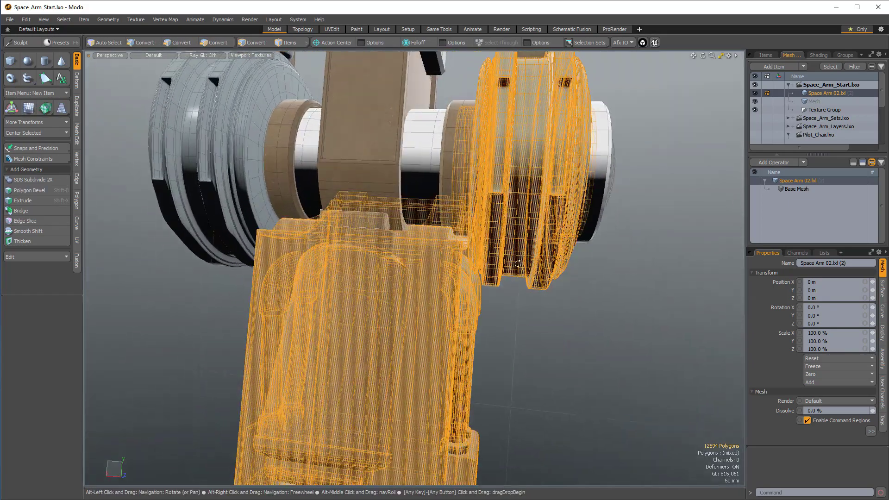
{"action": "left_click", "coordinate": [498, 238], "text": "ctrl"}
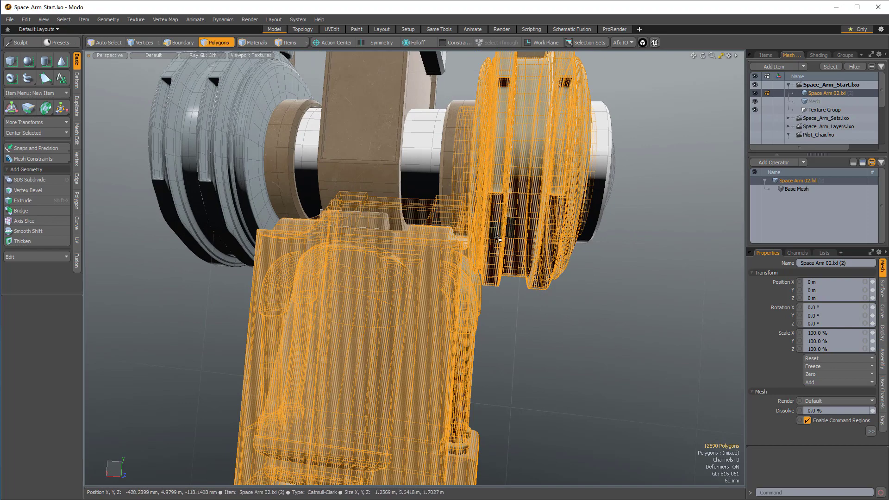
{"action": "left_click", "coordinate": [422, 298]}
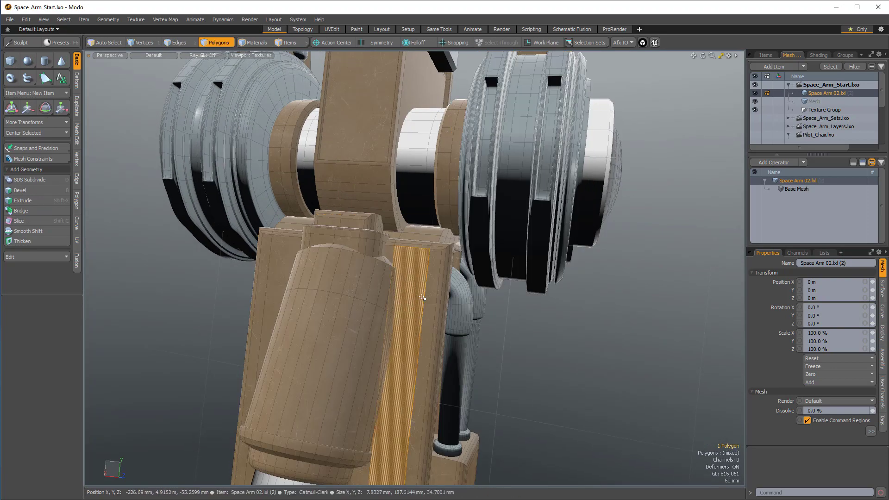
Select all connected polygons of the central boom that rises from the main hinge.
{"action": "scroll", "coordinate": [505, 360], "scroll_direction": "down", "scroll_amount": 5}
{"action": "left_click_drag", "start_coordinate": [447, 292], "coordinate": [546, 416], "text": "alt"}
{"action": "double_click", "coordinate": [386, 306]}
{"action": "left_click_drag", "start_coordinate": [386, 305], "coordinate": [357, 327], "text": "alt"}
{"action": "left_click_drag", "start_coordinate": [356, 327], "coordinate": [422, 275], "text": "alt"}
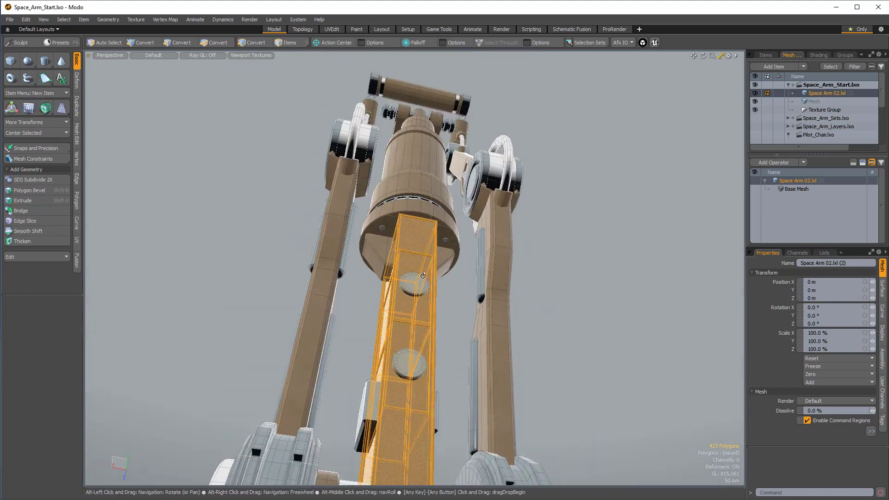
{"action": "left_click_drag", "start_coordinate": [432, 180], "coordinate": [428, 277], "text": "alt"}
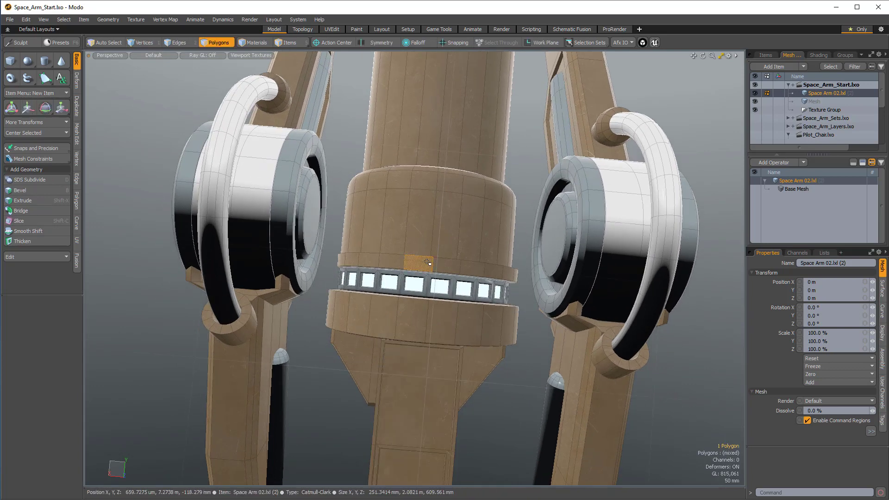
Select the connected ring above the lit band, then a vertical strip of polygons running from the boom up the central cylinder.
{"action": "double_click", "coordinate": [423, 266]}
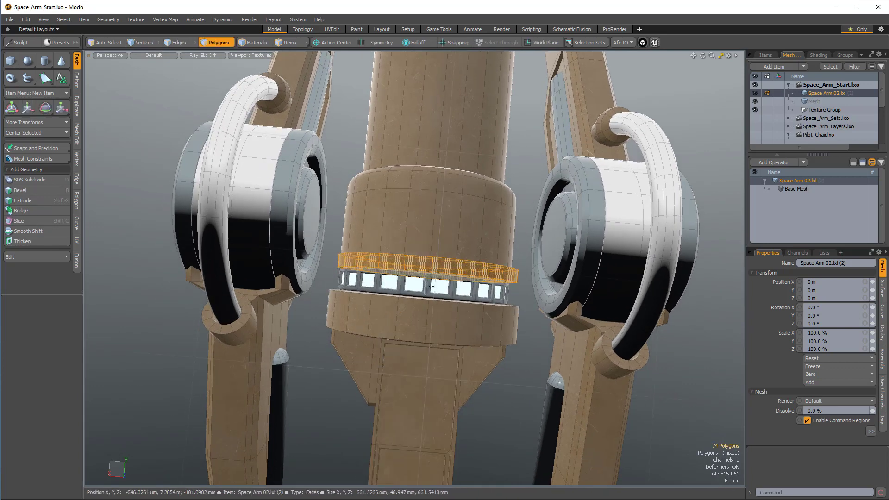
{"action": "left_click_drag", "start_coordinate": [432, 287], "coordinate": [443, 285], "text": "alt"}
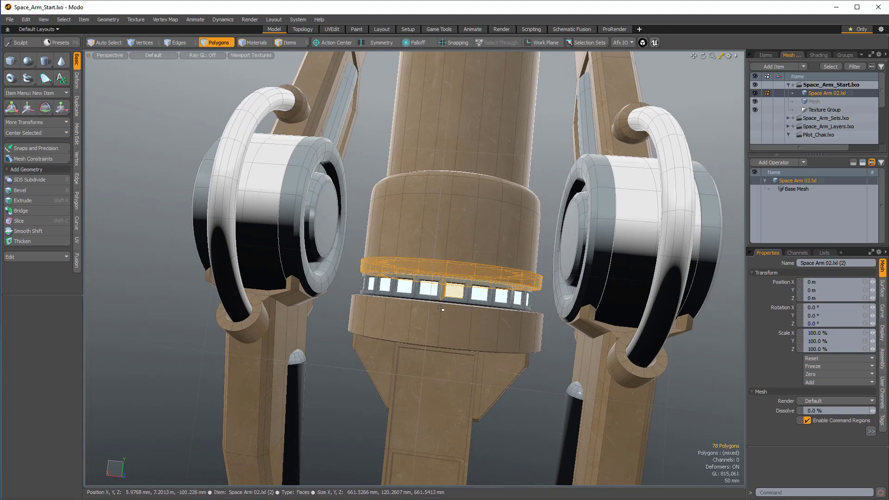
{"action": "left_click_drag", "start_coordinate": [447, 373], "coordinate": [489, 27]}
{"action": "left_click_drag", "start_coordinate": [489, 310], "coordinate": [477, 352]}
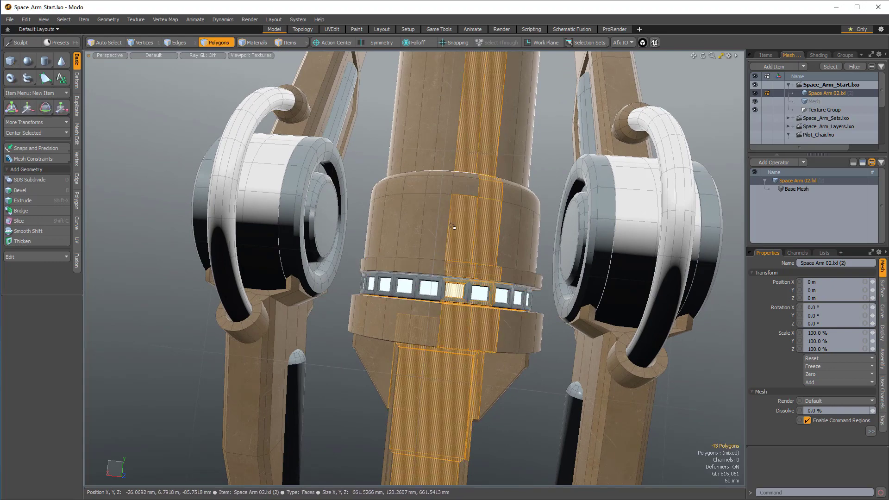
Select the connected polygons of the pin at the top of the central cylinder, then those of the bracket around it instead.
{"action": "left_click_drag", "start_coordinate": [455, 228], "coordinate": [433, 228], "text": "ctrl+alt"}
{"action": "mouse_move", "coordinate": [452, 115]}
{"action": "left_mouse_down", "text": "alt+shift"}
{"action": "mouse_move", "coordinate": [461, 258]}
{"action": "mouse_move", "coordinate": [449, 296]}
{"action": "mouse_move", "coordinate": [472, 296]}
{"action": "mouse_move", "coordinate": [412, 343]}
{"action": "mouse_move", "coordinate": [425, 305]}
{"action": "left_mouse_up", "text": "alt+shift"}
{"action": "double_click", "coordinate": [416, 322]}
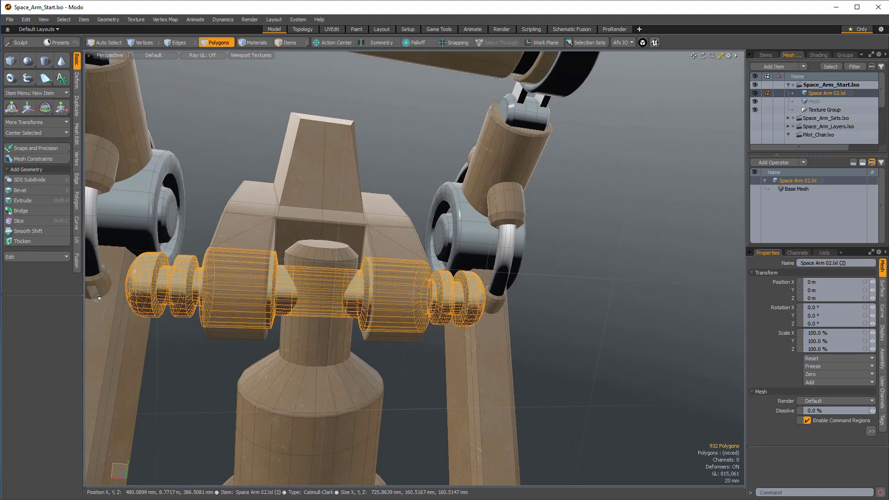
{"action": "double_click", "coordinate": [403, 293]}
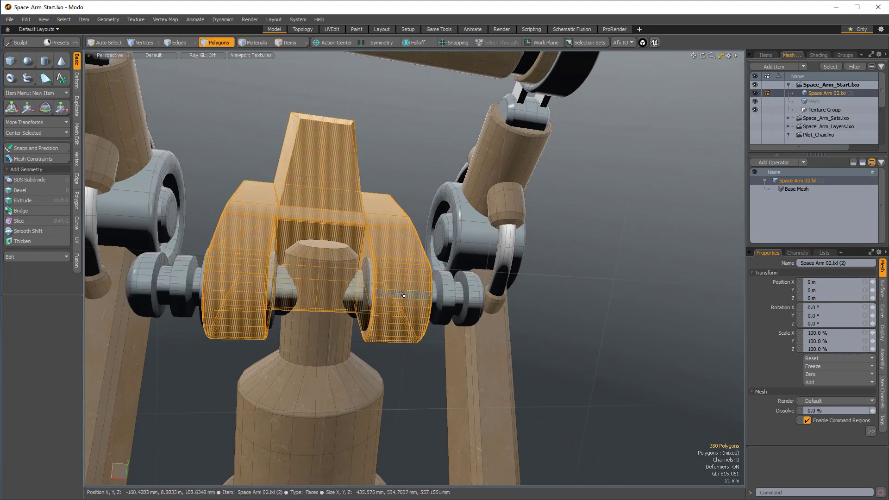
{"action": "left_click_drag", "start_coordinate": [403, 293], "coordinate": [442, 225], "text": "alt"}
{"action": "left_click_drag", "start_coordinate": [442, 225], "coordinate": [333, 231], "text": "ctrl+alt"}
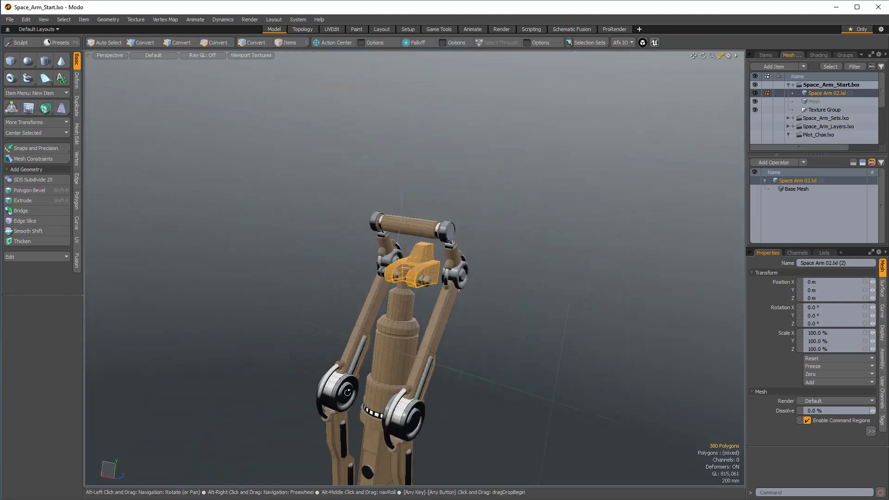
Paint a polygon selection up the front of the central boom, from the main hinge onto the upper cylinder.
{"action": "left_click_drag", "start_coordinate": [394, 459], "coordinate": [416, 347], "text": "alt+shift"}
{"action": "key", "text": "3"}
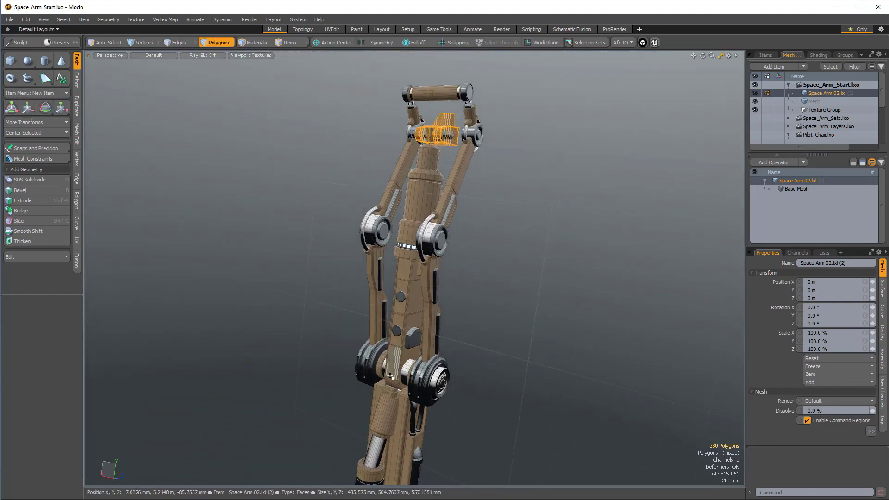
{"action": "left_click_drag", "start_coordinate": [392, 377], "coordinate": [407, 180]}
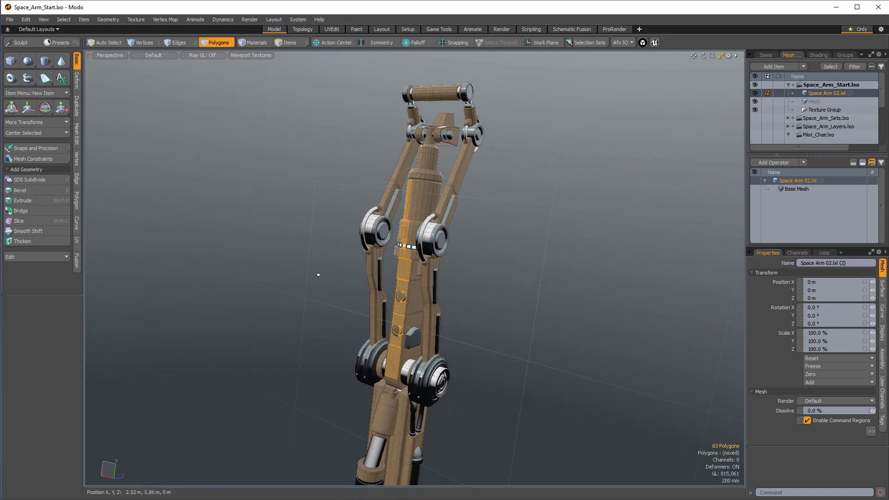
Select all connected polygons of the grey pin running through the bracket at the arm's tip.
{"action": "left_click_drag", "start_coordinate": [445, 116], "coordinate": [505, 118], "text": "ctrl+alt"}
{"action": "left_click", "coordinate": [456, 166]}
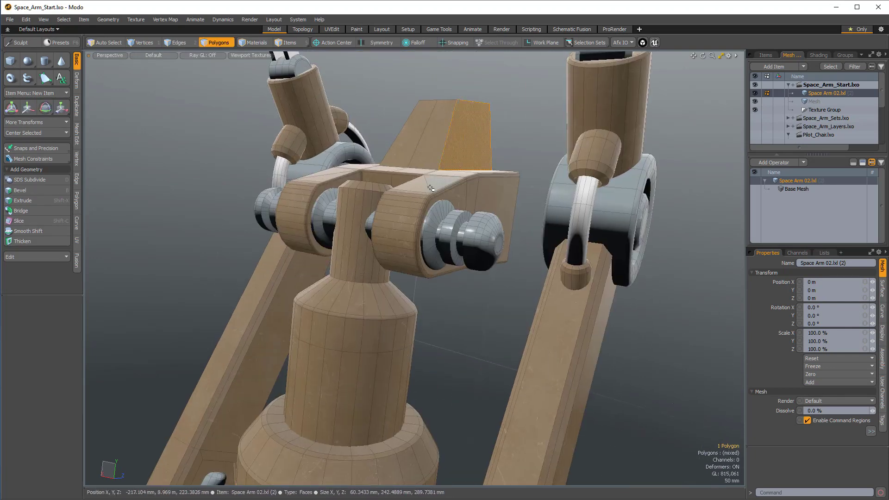
{"action": "double_click", "coordinate": [486, 239]}
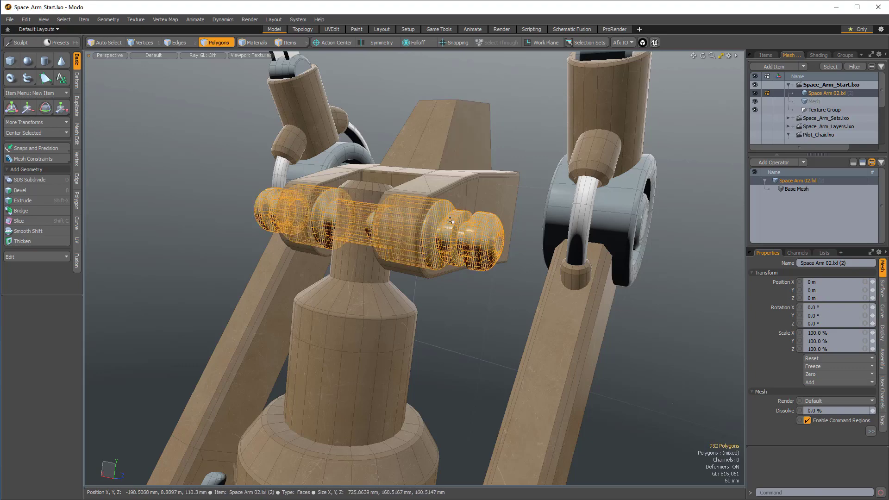
{"action": "left_click_drag", "start_coordinate": [454, 244], "coordinate": [360, 260], "text": "alt"}
{"action": "left_click_drag", "start_coordinate": [458, 417], "coordinate": [417, 139], "text": "alt+shift"}
{"action": "left_click_drag", "start_coordinate": [444, 363], "coordinate": [406, 368], "text": "alt"}
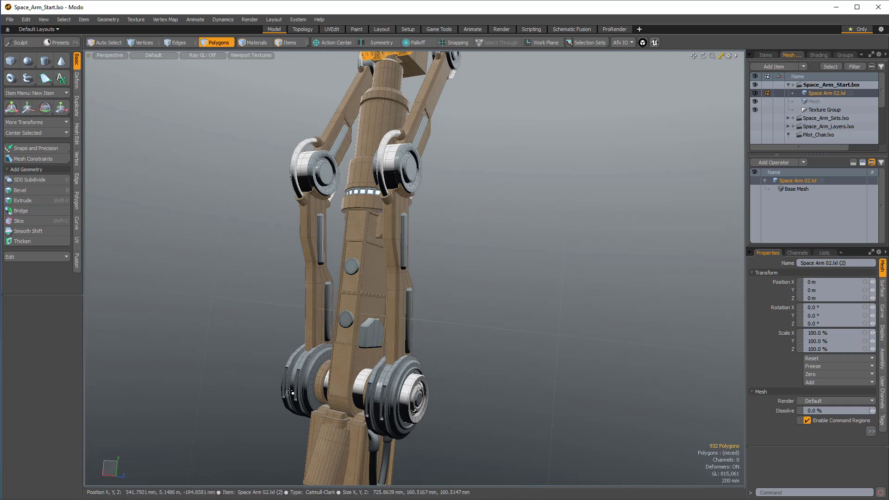
Select one polygon on each grey disc of the main hinge and expand the selection to both connected discs.
{"action": "left_click", "coordinate": [396, 393]}
{"action": "left_click", "coordinate": [296, 380], "text": "shift"}
{"action": "key", "text": "]"}
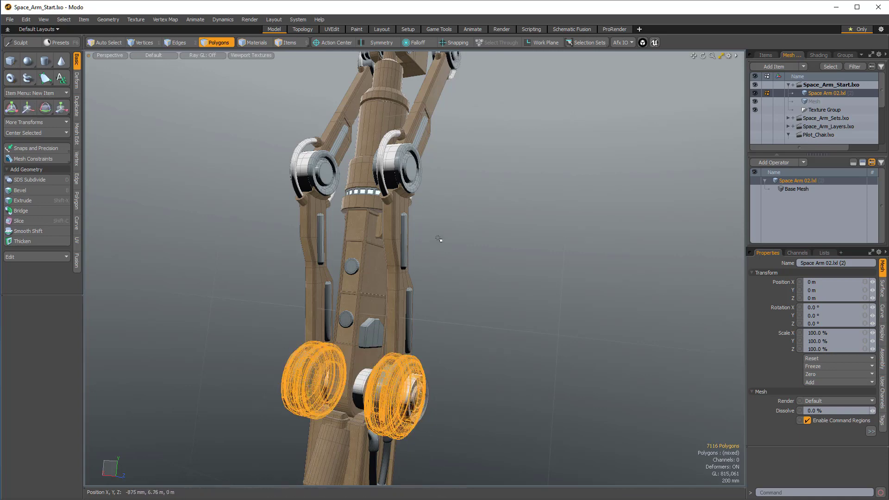
Select the connected polygons of a single grey hinge disc and inspect where it meets the brown collar.
{"action": "left_click_drag", "start_coordinate": [436, 229], "coordinate": [388, 221], "text": "alt+shift"}
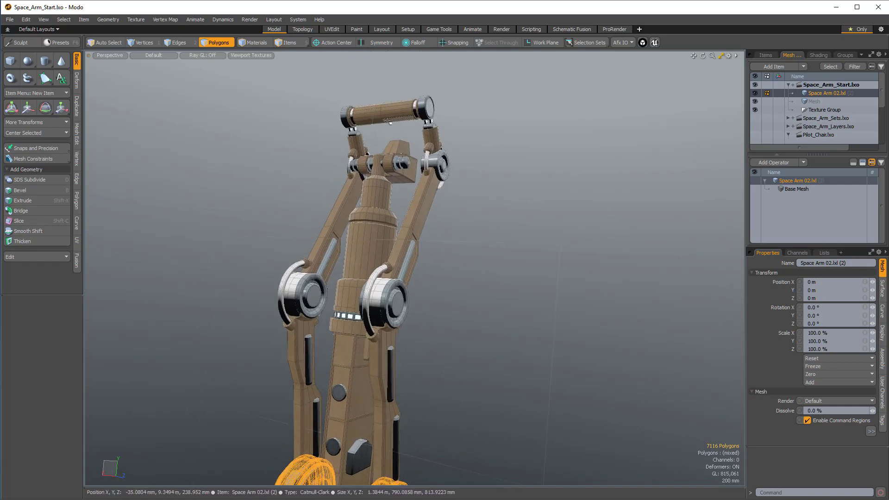
{"action": "left_click_drag", "start_coordinate": [359, 321], "coordinate": [473, 410], "text": "alt+shift"}
{"action": "scroll", "coordinate": [414, 349], "scroll_direction": "up", "scroll_amount": 5}
{"action": "left_click_drag", "start_coordinate": [386, 348], "coordinate": [455, 262], "text": "alt"}
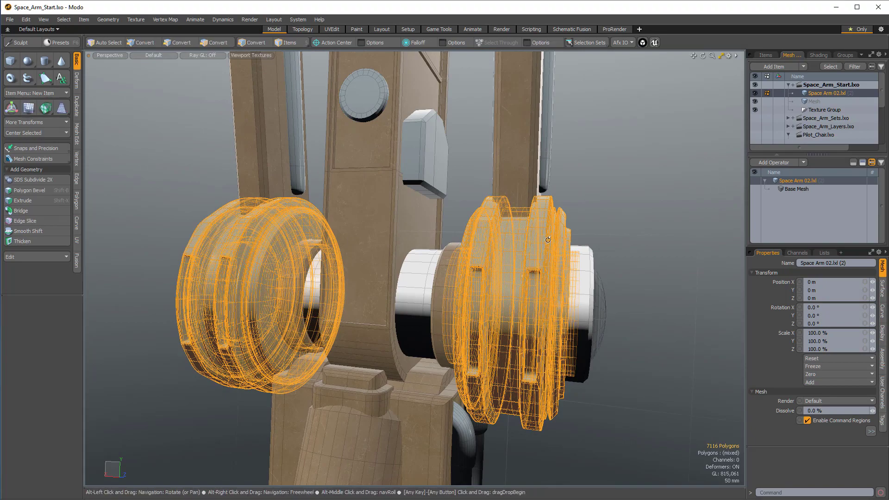
{"action": "left_click_drag", "start_coordinate": [517, 249], "coordinate": [428, 329], "text": "alt"}
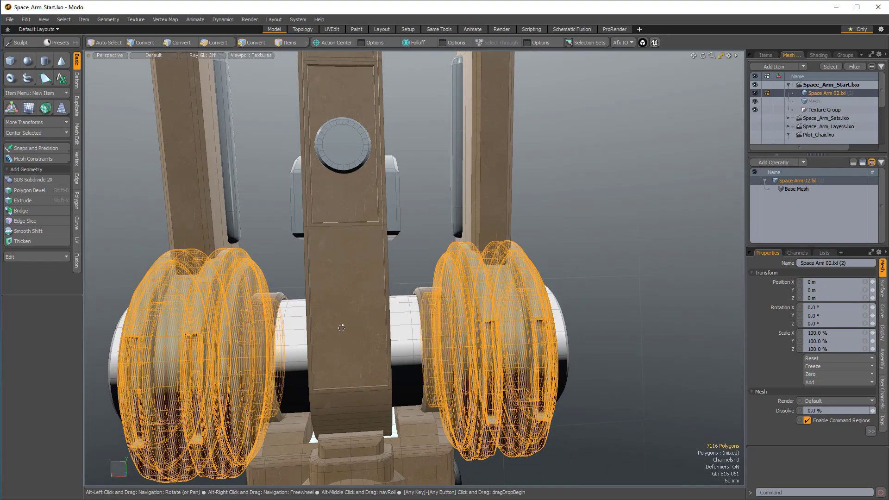
{"action": "left_click_drag", "start_coordinate": [342, 328], "coordinate": [473, 228], "text": "alt"}
{"action": "left_click", "coordinate": [532, 212]}
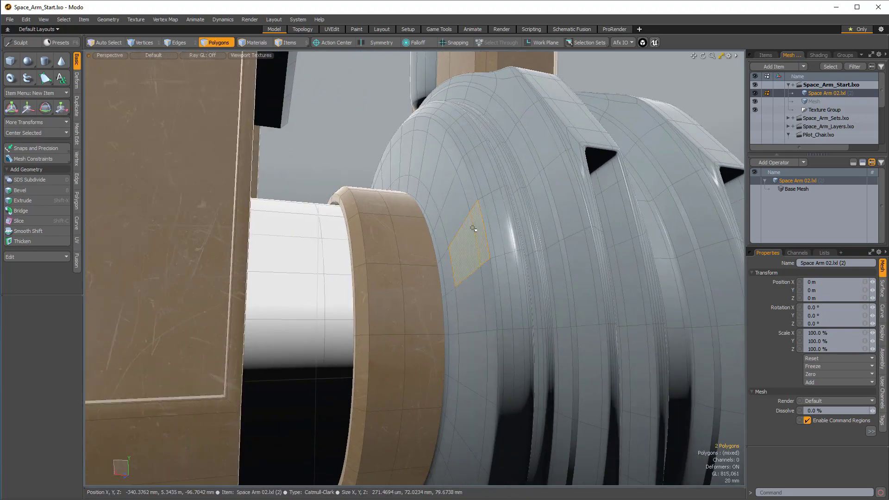
{"action": "double_click", "coordinate": [473, 229]}
{"action": "left_click_drag", "start_coordinate": [409, 187], "coordinate": [448, 214], "text": "alt"}
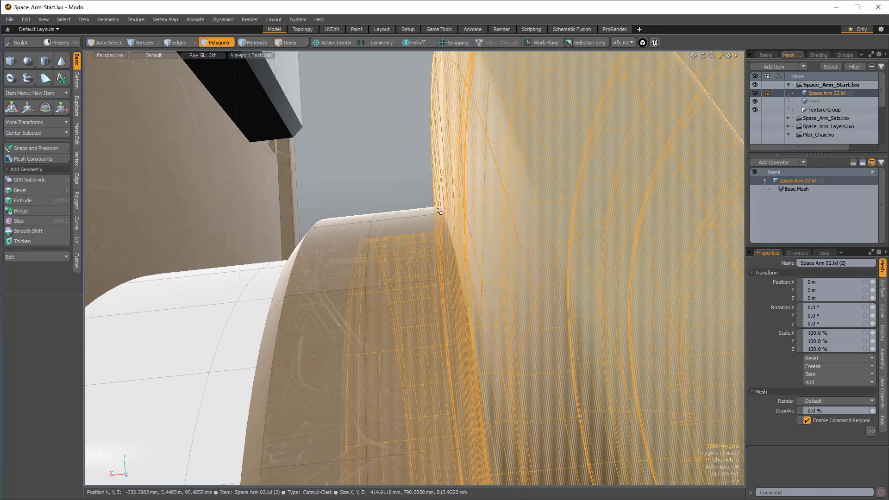
{"action": "left_click_drag", "start_coordinate": [431, 265], "coordinate": [460, 248], "text": "alt"}
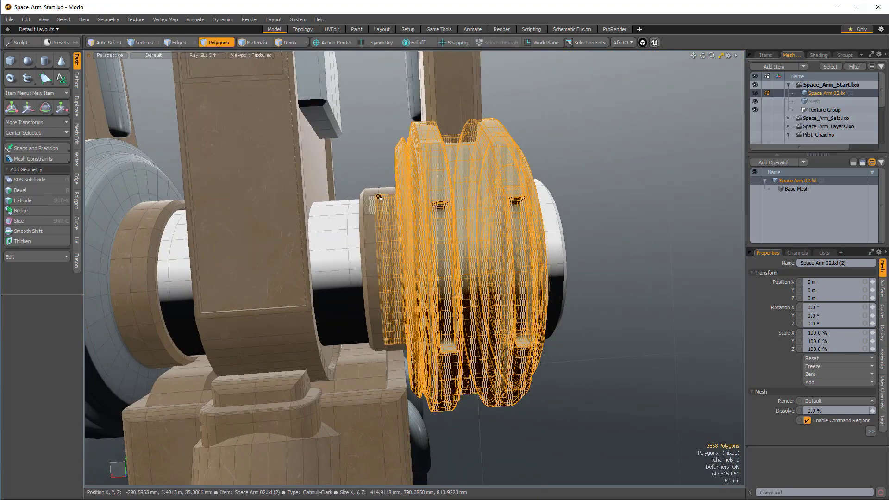
Select all connected polygons of the white end cap protruding from the grey hinge disc.
{"action": "left_click_drag", "start_coordinate": [378, 197], "coordinate": [528, 293], "text": "alt"}
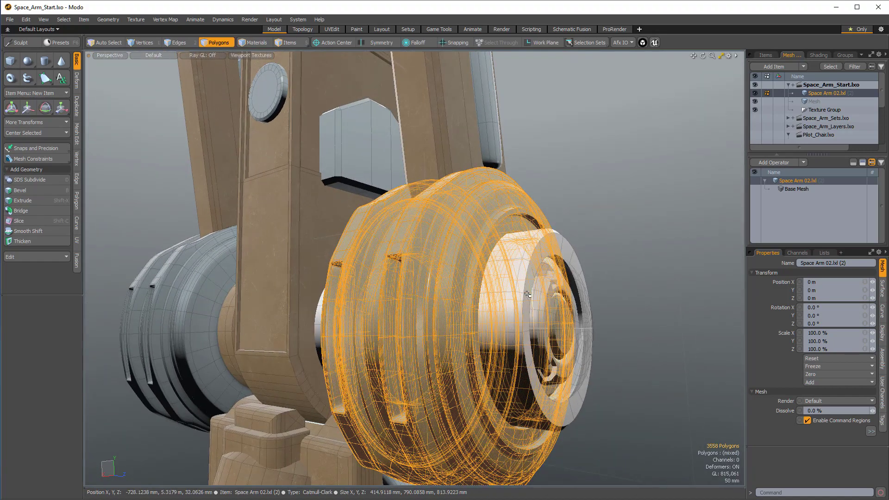
{"action": "left_click", "coordinate": [527, 294]}
{"action": "double_click", "coordinate": [521, 313]}
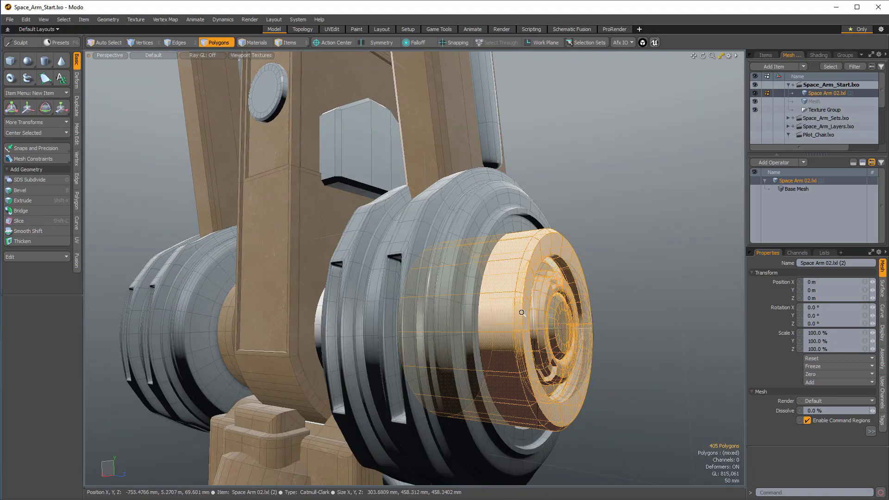
Select the connected polygons of the two brown collars on the main hinge and add the arm housing below them.
{"action": "scroll", "coordinate": [521, 313], "scroll_direction": "down", "scroll_amount": 5}
{"action": "left_click_drag", "start_coordinate": [435, 305], "coordinate": [476, 296], "text": "alt"}
{"action": "scroll", "coordinate": [476, 297], "scroll_direction": "up", "scroll_amount": 3}
{"action": "double_click", "coordinate": [496, 315]}
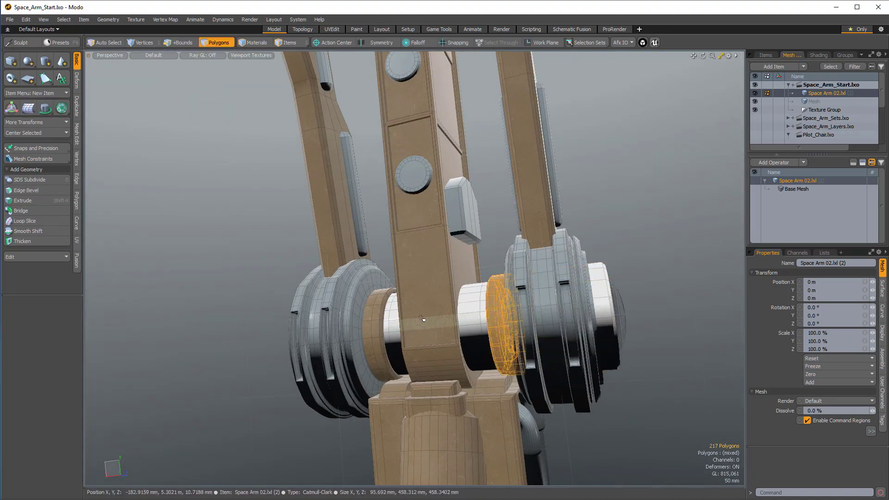
{"action": "double_click", "coordinate": [370, 324], "text": "shift"}
{"action": "left_click_drag", "start_coordinate": [392, 271], "coordinate": [447, 245], "text": "alt+shift"}
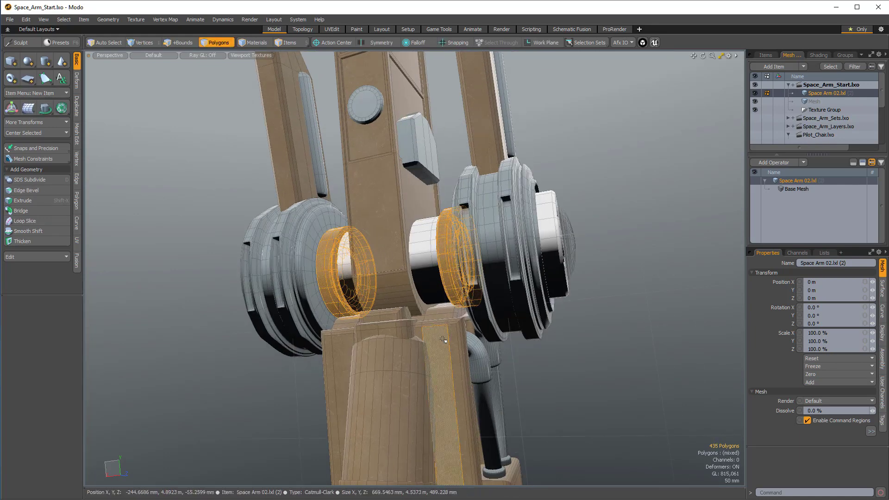
{"action": "double_click", "coordinate": [382, 396], "text": "shift"}
{"action": "left_click_drag", "start_coordinate": [450, 392], "coordinate": [419, 345], "text": "alt"}
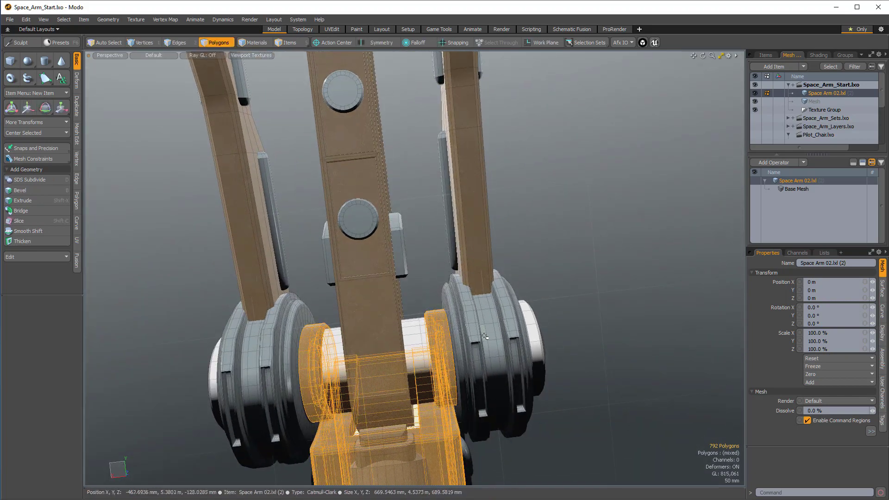
Select one connected grey hinge disc, then replace it with the connected polygons of the central boom and the axle through it.
{"action": "double_click", "coordinate": [480, 326]}
{"action": "left_click_drag", "start_coordinate": [480, 326], "coordinate": [433, 341], "text": "alt"}
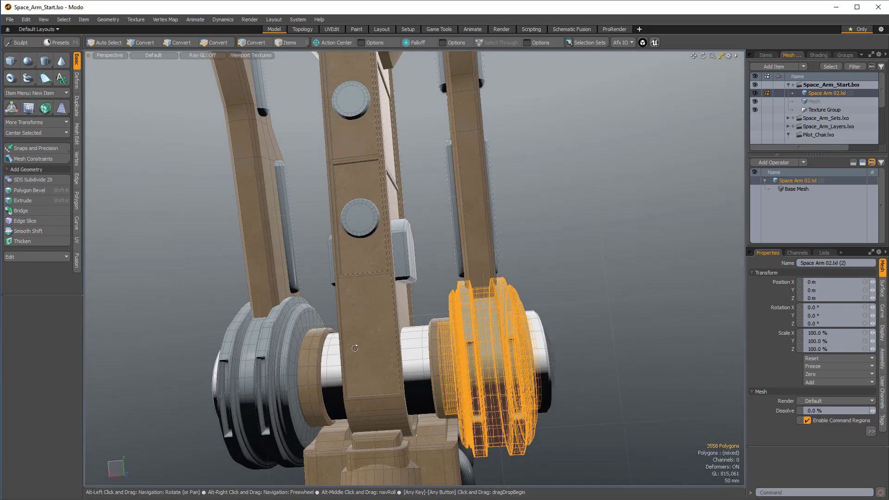
{"action": "left_click", "coordinate": [394, 383]}
{"action": "left_click", "coordinate": [393, 397]}
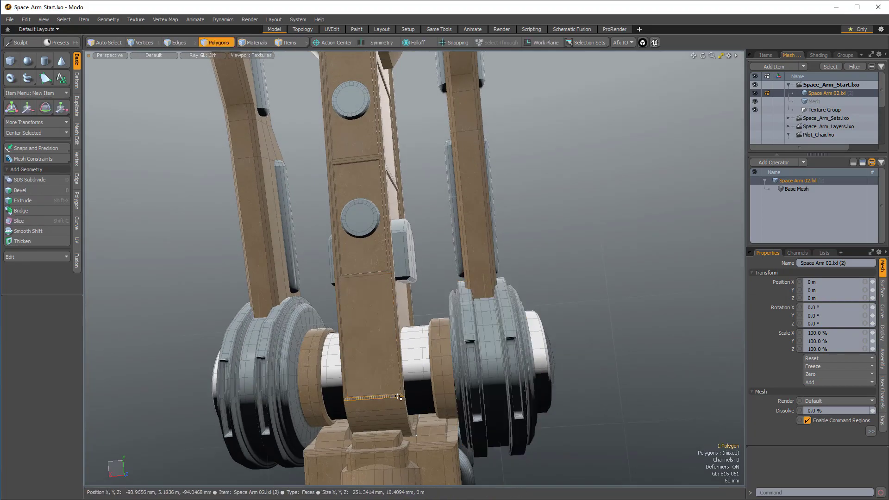
{"action": "double_click", "coordinate": [399, 397]}
{"action": "double_click", "coordinate": [411, 362], "text": "shift"}
{"action": "left_click_drag", "start_coordinate": [412, 363], "coordinate": [370, 318], "text": "alt"}
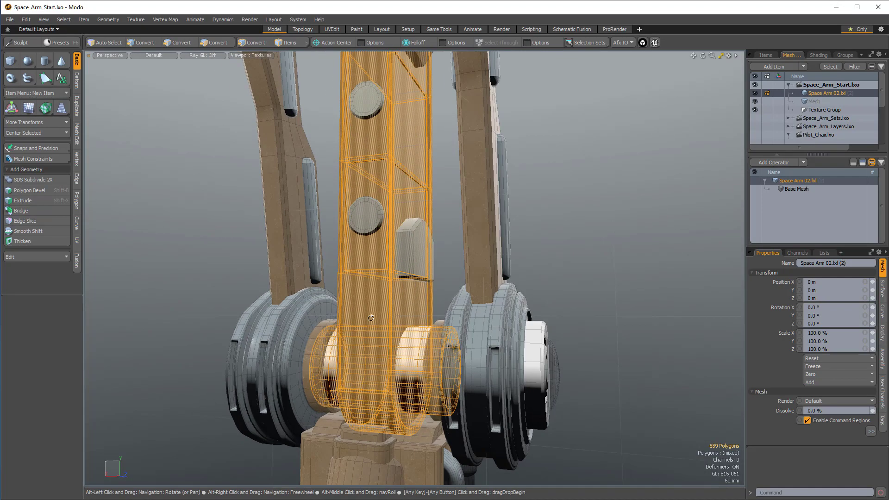
{"action": "left_click_drag", "start_coordinate": [412, 349], "coordinate": [439, 342], "text": "alt"}
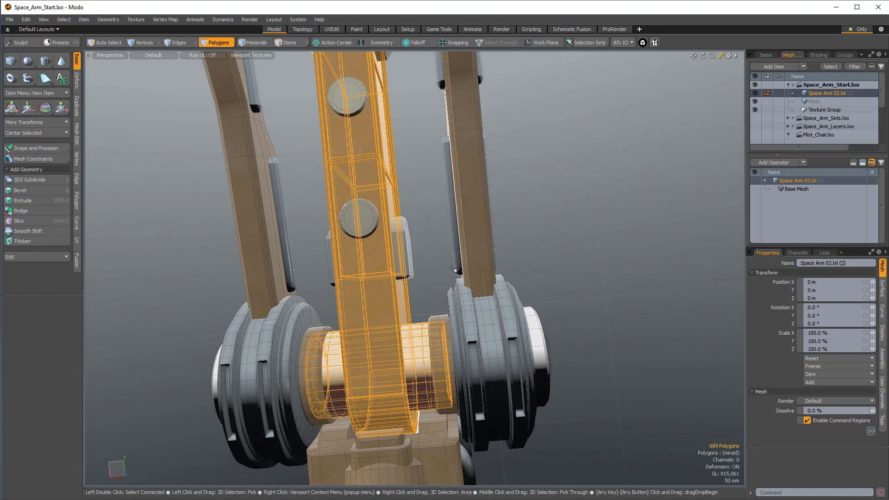
Select only the connected polygons of the white cap at the outer end of the main hinge.
{"action": "left_click_drag", "start_coordinate": [572, 353], "coordinate": [489, 376], "text": "alt"}
{"action": "double_click", "coordinate": [533, 372]}
{"action": "double_click", "coordinate": [530, 365]}
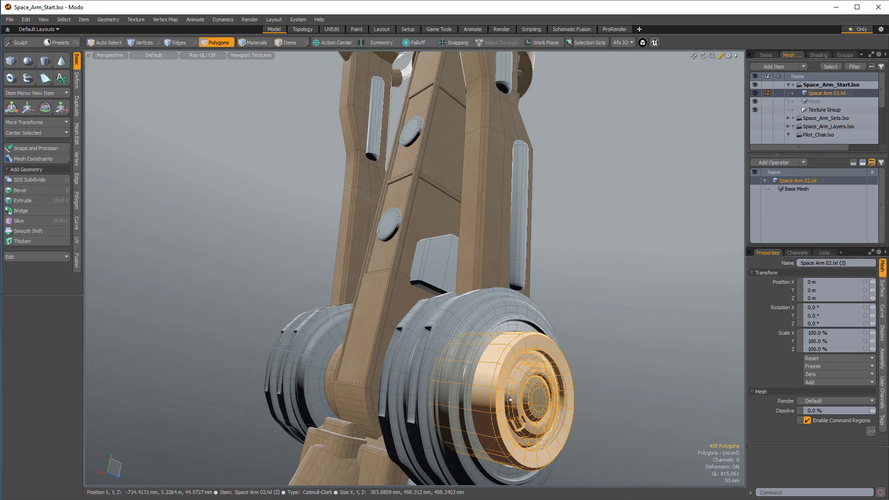
Clear the white cap selection and select all connected polygons of the outer brown strut between the main and upper hinges.
{"action": "left_click_drag", "start_coordinate": [452, 331], "coordinate": [477, 356], "text": "alt"}
{"action": "left_click_drag", "start_coordinate": [634, 391], "coordinate": [578, 306], "text": "alt+shift"}
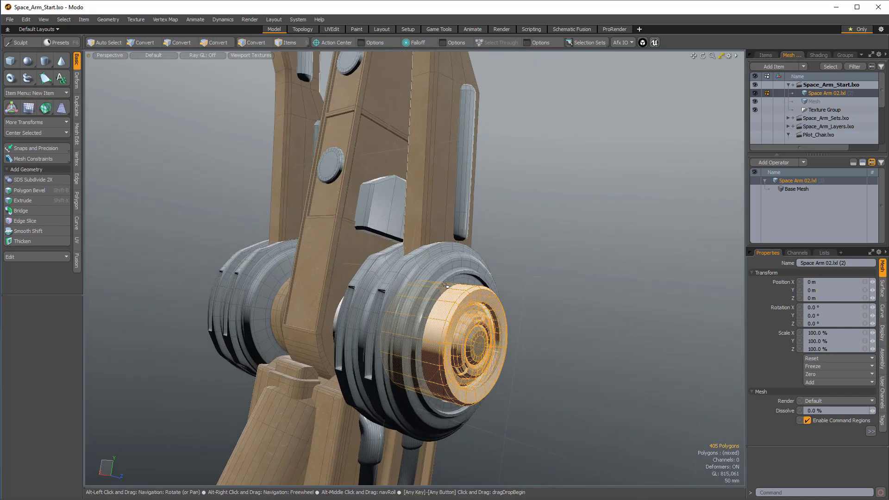
{"action": "left_click", "coordinate": [519, 341]}
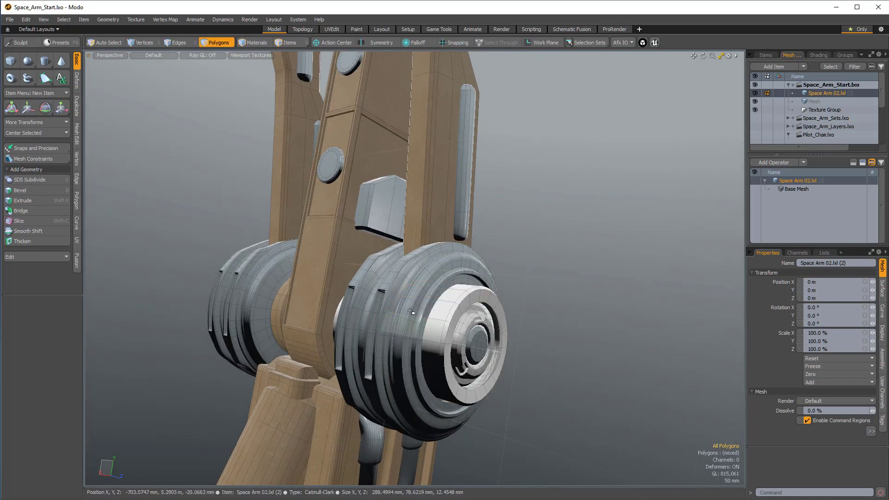
{"action": "left_click_drag", "start_coordinate": [508, 289], "coordinate": [442, 296], "text": "alt"}
{"action": "left_click_drag", "start_coordinate": [433, 352], "coordinate": [424, 404], "text": "alt"}
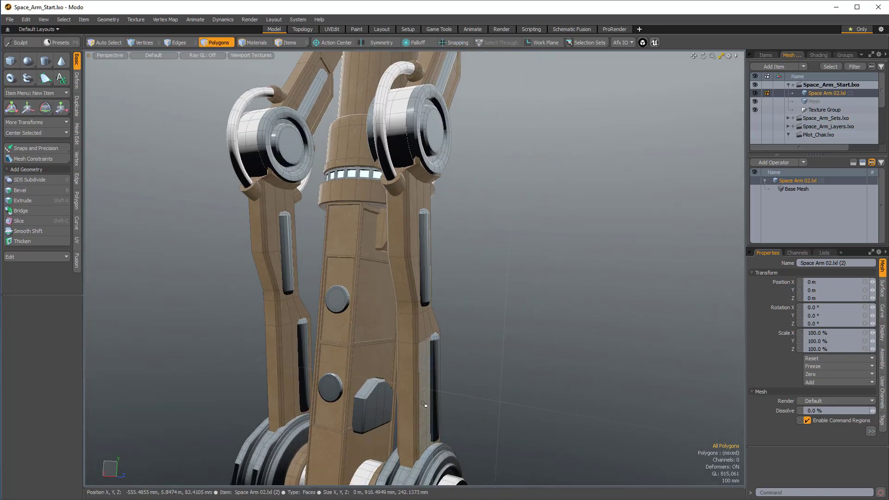
{"action": "double_click", "coordinate": [416, 336]}
Select the connected polygons of both grey discs on the upper hinge above the strut instead of the strut.
{"action": "left_click_drag", "start_coordinate": [416, 335], "coordinate": [420, 345], "text": "alt"}
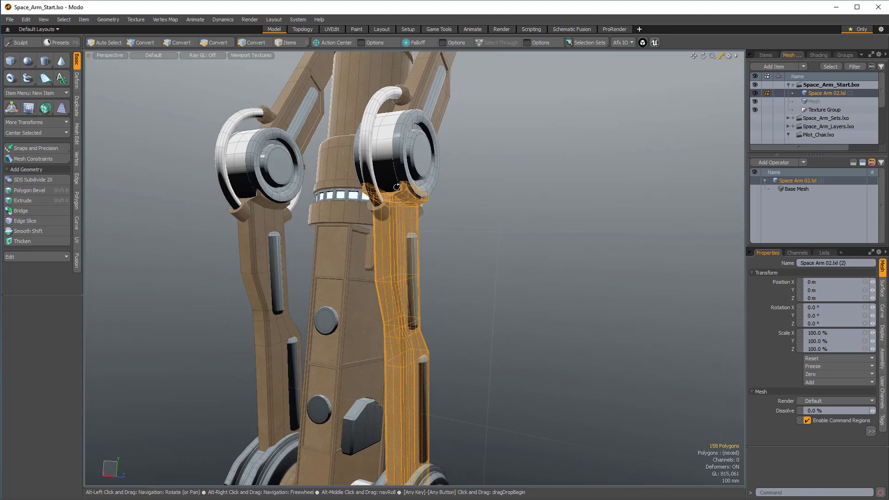
{"action": "left_click_drag", "start_coordinate": [396, 187], "coordinate": [461, 226], "text": "ctrl+alt"}
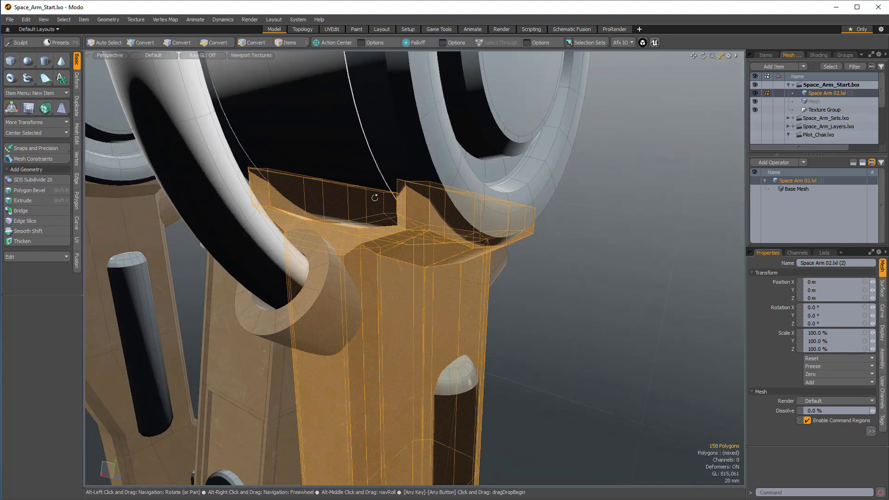
{"action": "left_click_drag", "start_coordinate": [375, 197], "coordinate": [527, 306], "text": "alt"}
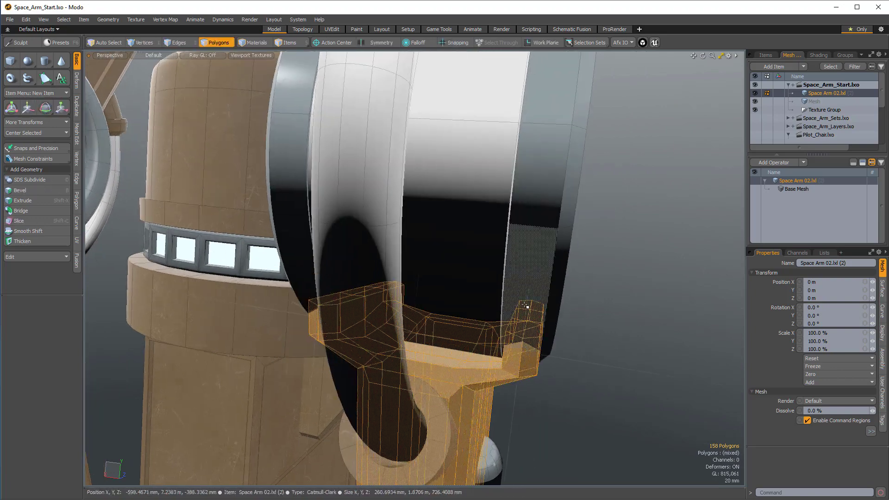
{"action": "double_click", "coordinate": [526, 306]}
{"action": "left_click_drag", "start_coordinate": [417, 333], "coordinate": [472, 343], "text": "alt"}
{"action": "double_click", "coordinate": [309, 257], "text": "shift"}
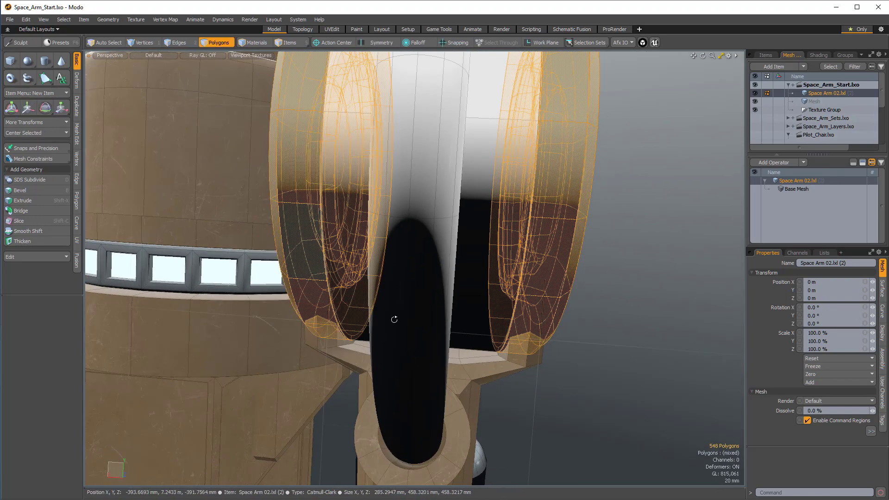
Select the upper hinge's central drum, adding the angled upper strut and the tubular ring with its brown sleeve.
{"action": "left_click_drag", "start_coordinate": [394, 320], "coordinate": [463, 430], "text": "alt"}
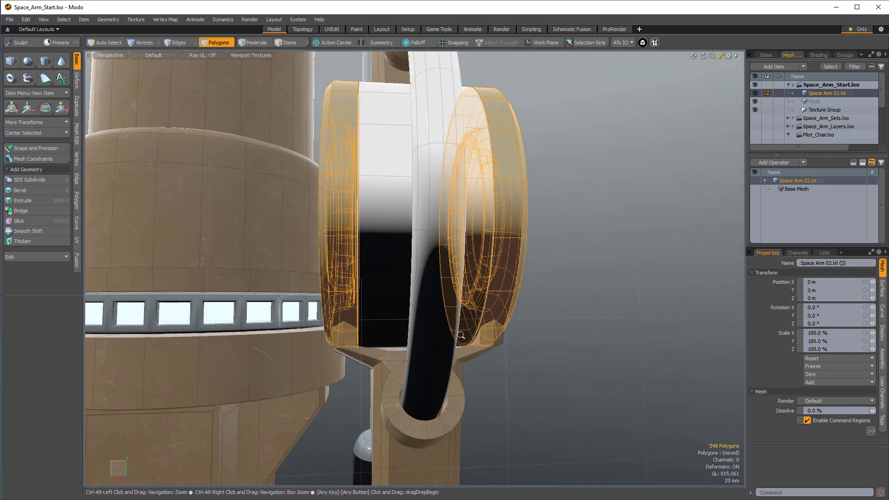
{"action": "left_click_drag", "start_coordinate": [491, 308], "coordinate": [387, 313], "text": "alt"}
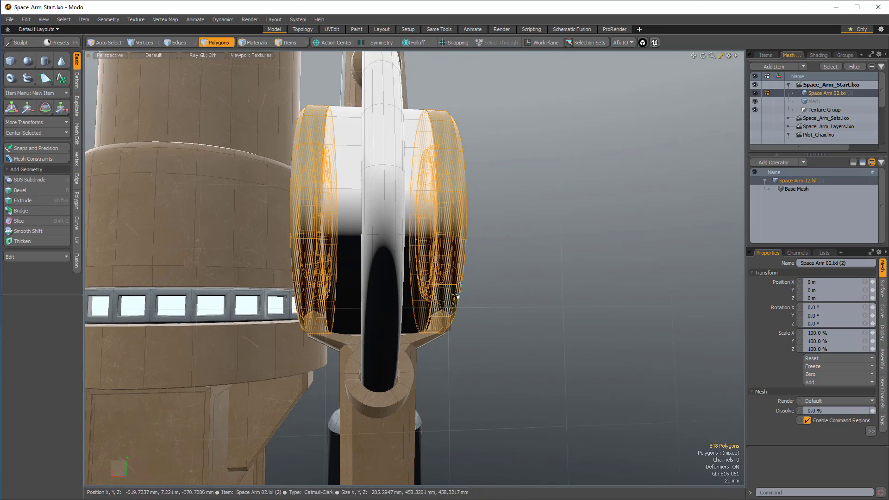
{"action": "left_click", "coordinate": [425, 283]}
{"action": "left_click_drag", "start_coordinate": [426, 283], "coordinate": [431, 255], "text": "alt"}
{"action": "double_click", "coordinate": [412, 286]}
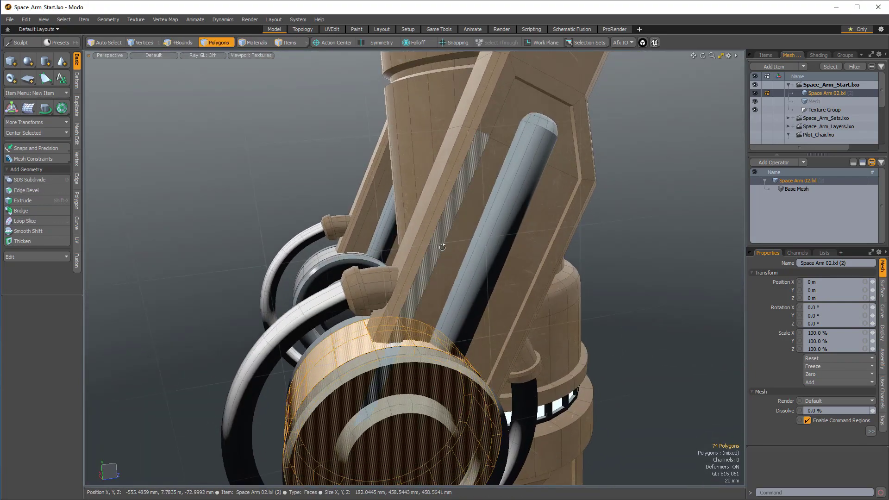
{"action": "double_click", "coordinate": [440, 252], "text": "shift"}
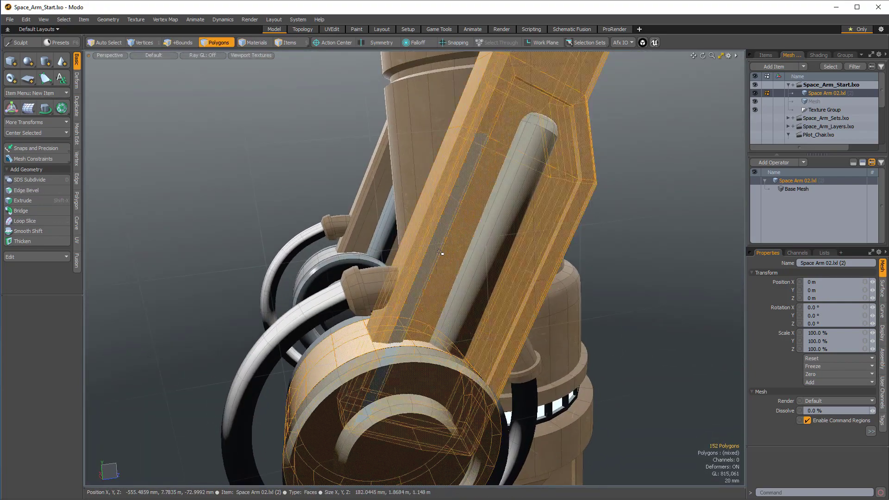
{"action": "double_click", "coordinate": [363, 276], "text": "shift"}
Replace the selection with a short run of individual polygons along the outside of the upper hinge's white ring.
{"action": "left_click_drag", "start_coordinate": [362, 276], "coordinate": [403, 202], "text": "alt"}
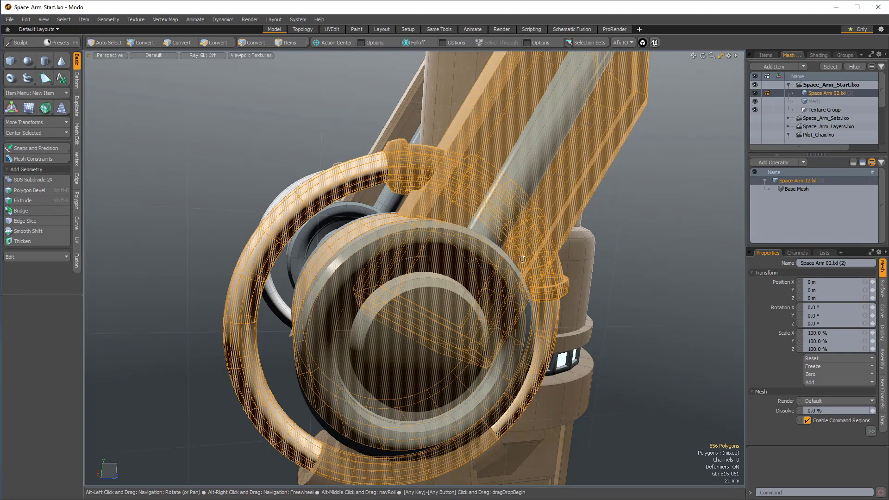
{"action": "left_click_drag", "start_coordinate": [434, 187], "coordinate": [555, 83], "text": "alt"}
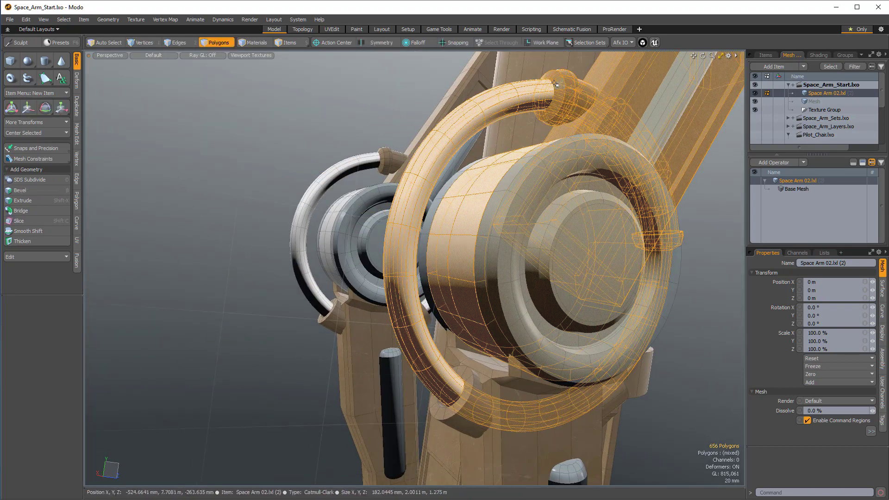
{"action": "left_click", "coordinate": [550, 88]}
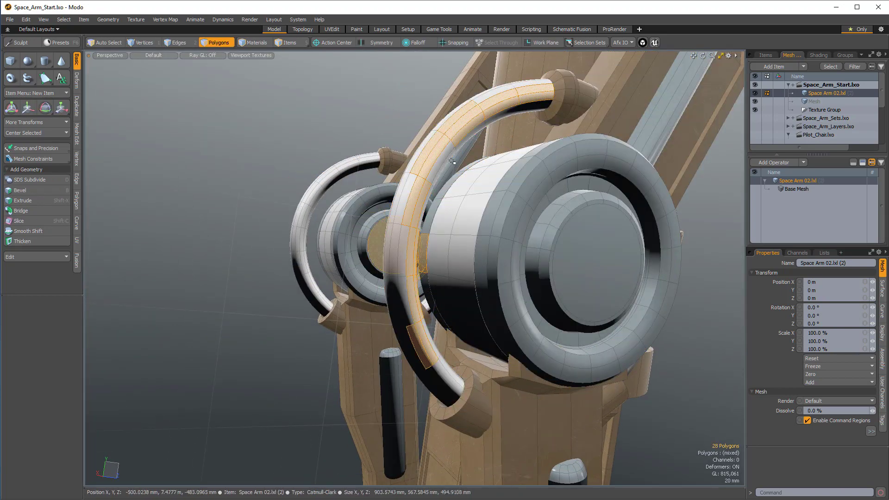
{"action": "left_click_drag", "start_coordinate": [436, 146], "coordinate": [410, 206]}
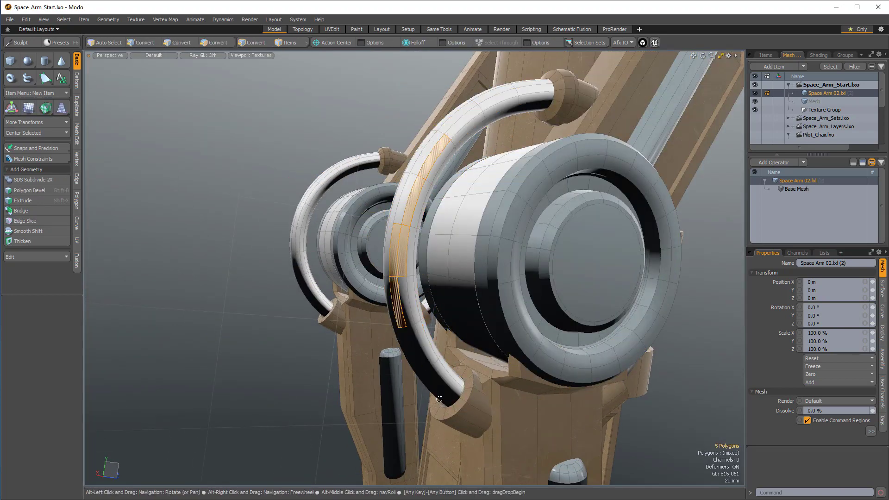
Select all connected polygons of the upper hinge's ring and its curved brown sleeve, then clear the selection.
{"action": "left_click_drag", "start_coordinate": [412, 331], "coordinate": [429, 341], "text": "alt"}
{"action": "scroll", "coordinate": [472, 367], "scroll_direction": "down", "scroll_amount": 4}
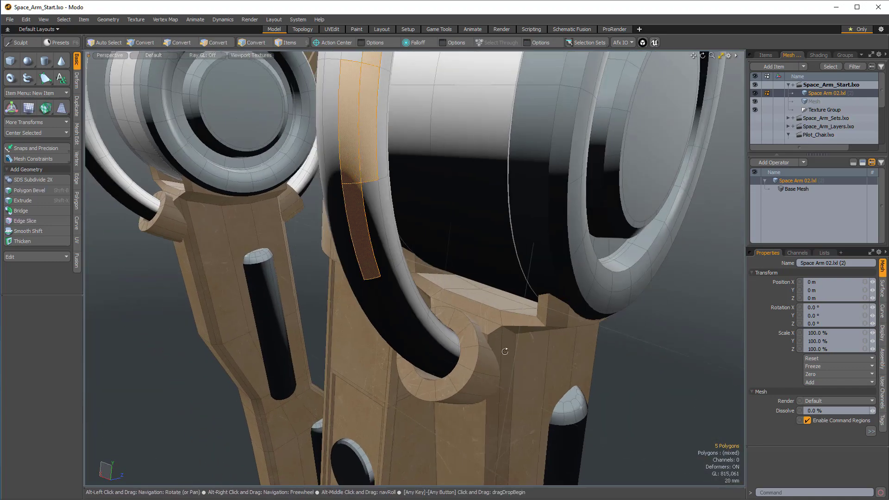
{"action": "left_click_drag", "start_coordinate": [506, 351], "coordinate": [391, 315], "text": "alt"}
{"action": "left_click_drag", "start_coordinate": [576, 331], "coordinate": [284, 354], "text": "alt"}
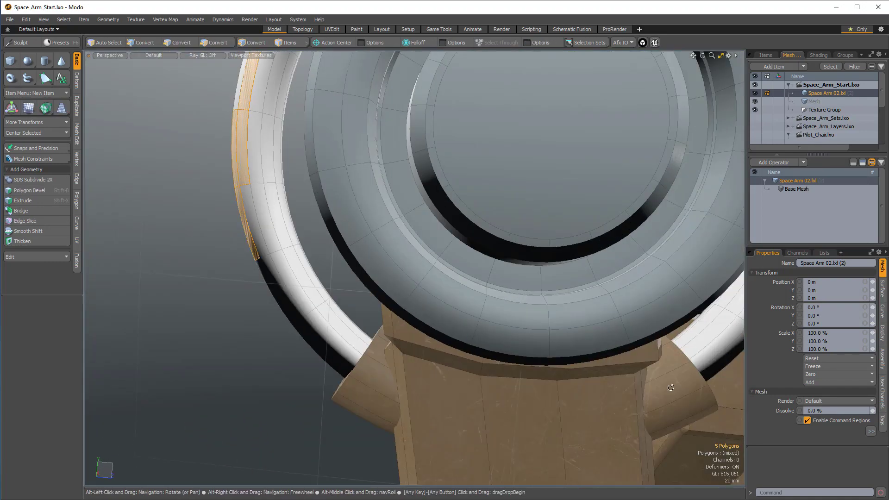
{"action": "left_click_drag", "start_coordinate": [670, 387], "coordinate": [393, 342], "text": "alt"}
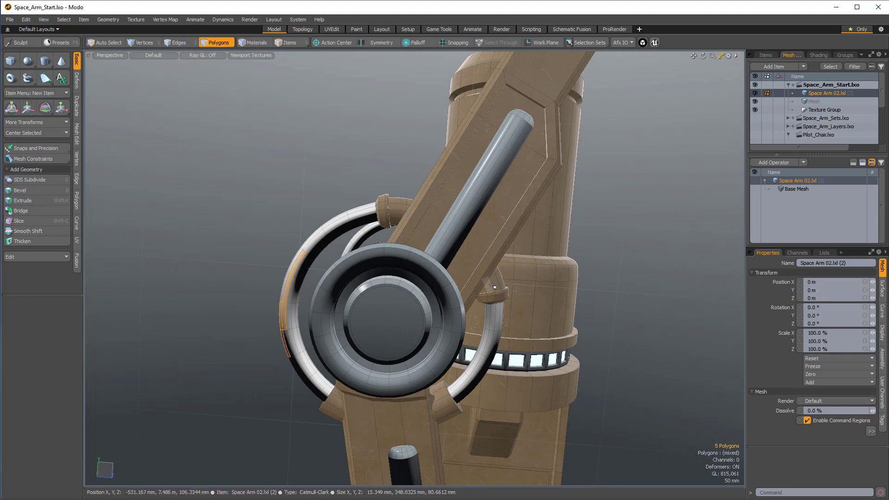
{"action": "left_click_drag", "start_coordinate": [507, 326], "coordinate": [392, 202], "text": "alt"}
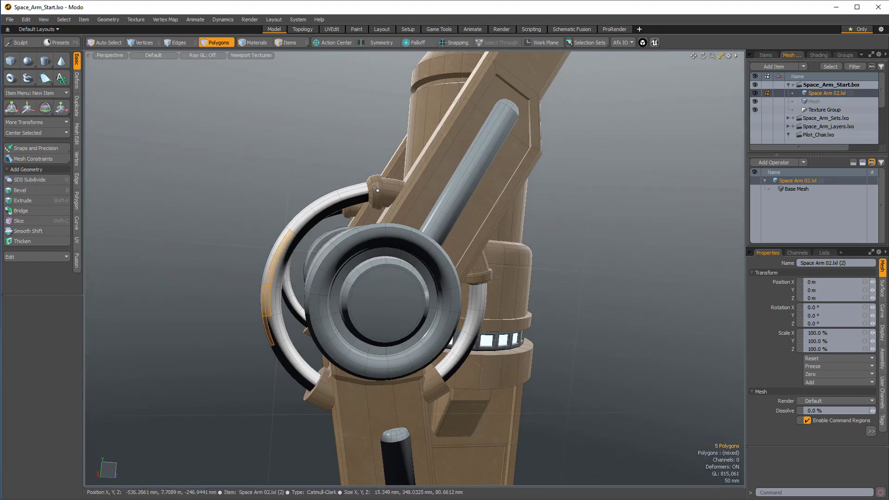
{"action": "double_click", "coordinate": [376, 188]}
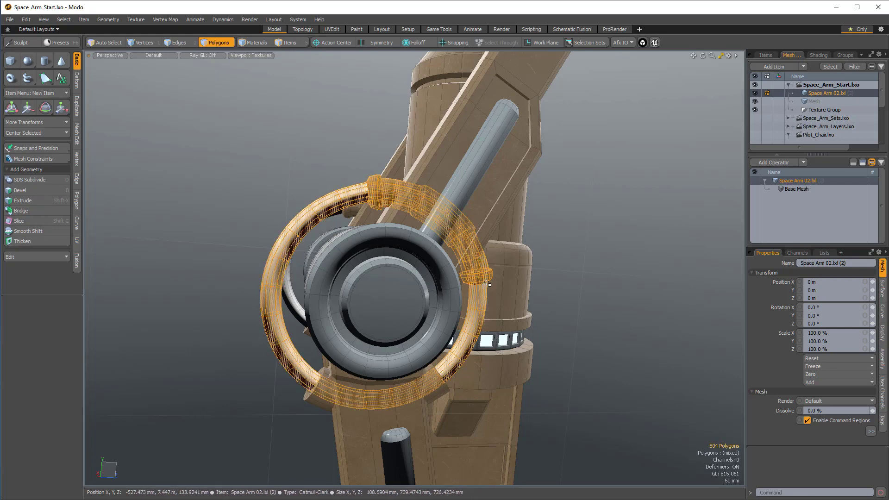
{"action": "left_click", "coordinate": [590, 273]}
Select the angled strut's connected polygons at the far hinge, adding the hinge discs and the ring around them.
{"action": "left_click_drag", "start_coordinate": [498, 262], "coordinate": [343, 398], "text": "alt"}
{"action": "left_click_drag", "start_coordinate": [370, 315], "coordinate": [330, 222], "text": "ctrl+alt"}
{"action": "double_click", "coordinate": [363, 223]}
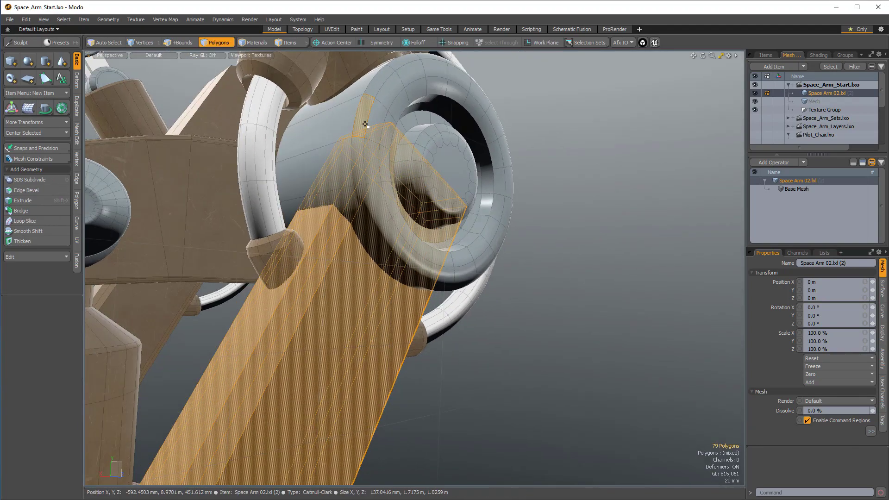
{"action": "left_click_drag", "start_coordinate": [367, 123], "coordinate": [507, 316], "text": "alt"}
{"action": "double_click", "coordinate": [371, 165], "text": "shift"}
{"action": "double_click", "coordinate": [371, 291], "text": "shift"}
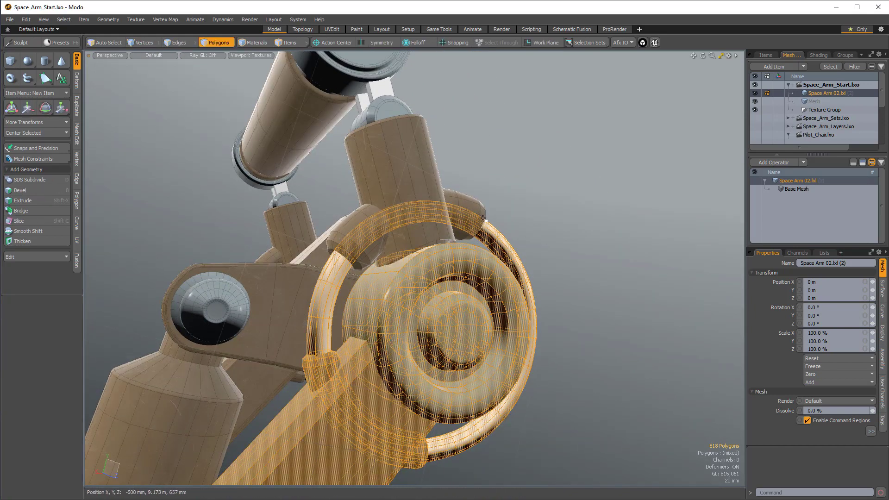
{"action": "key", "text": "Tab"}
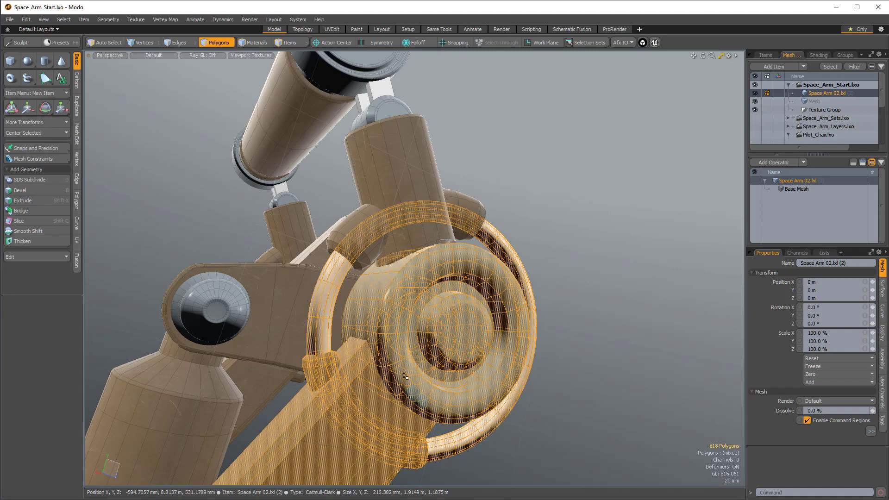
Select only the curved brown sleeve above the far hinge and add the brown cylinder passing through it.
{"action": "left_click_drag", "start_coordinate": [358, 216], "coordinate": [357, 265], "text": "ctrl+alt"}
{"action": "double_click", "coordinate": [358, 264]}
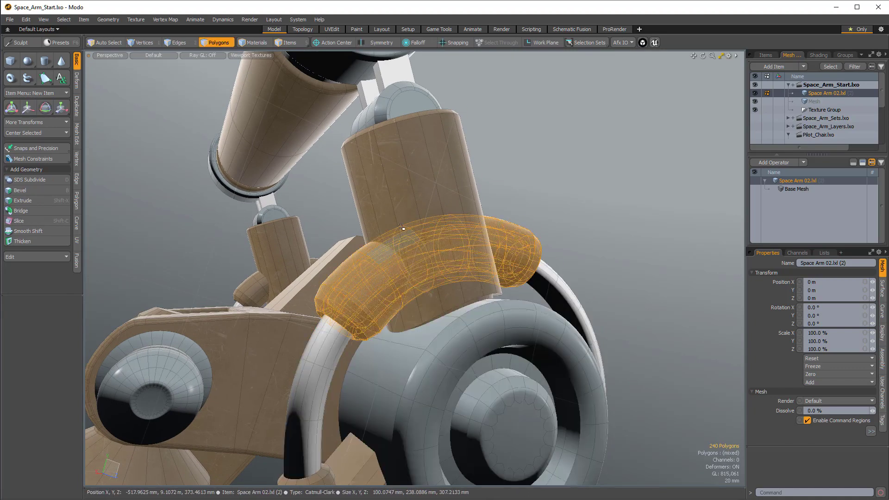
{"action": "double_click", "coordinate": [412, 219], "text": "shift"}
{"action": "left_click_drag", "start_coordinate": [412, 219], "coordinate": [430, 245], "text": "alt"}
{"action": "left_click_drag", "start_coordinate": [431, 245], "coordinate": [569, 274], "text": "alt"}
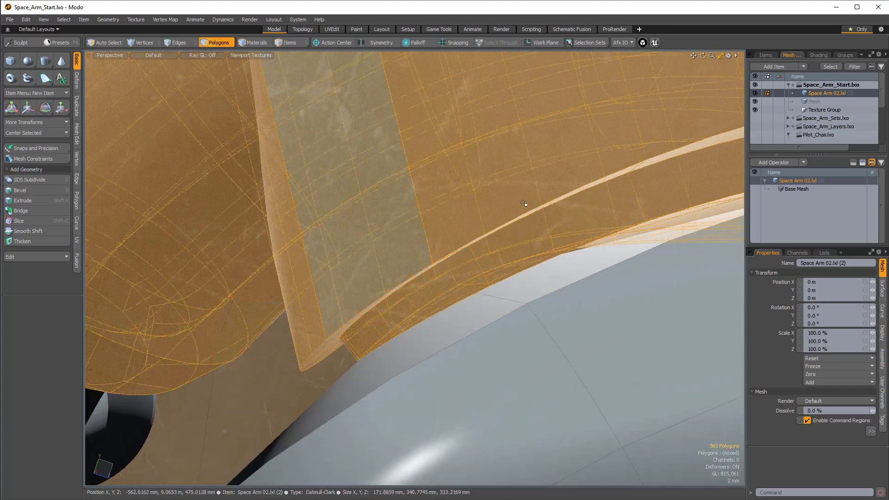
{"action": "left_click_drag", "start_coordinate": [512, 269], "coordinate": [405, 159], "text": "ctrl+alt"}
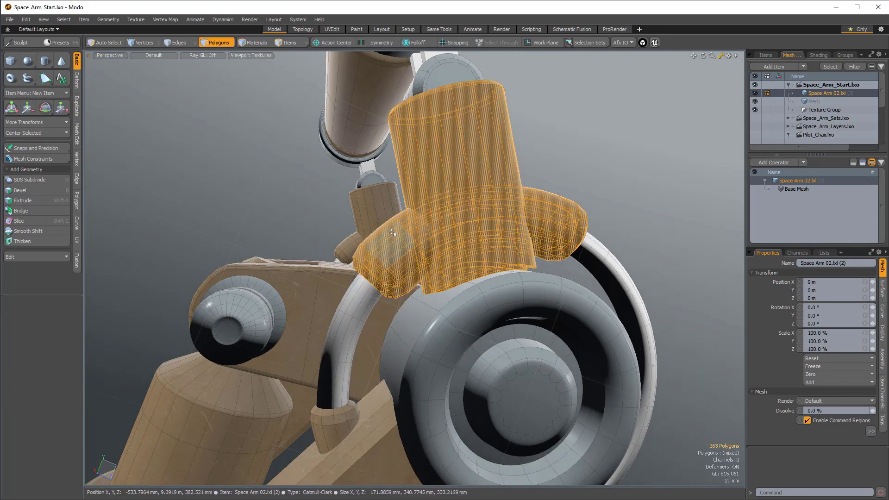
Replace the selection with the connected polygons of the grey pivot on top of the brown cylinder.
{"action": "left_click", "coordinate": [641, 325]}
{"action": "left_click_drag", "start_coordinate": [641, 324], "coordinate": [549, 292], "text": "alt"}
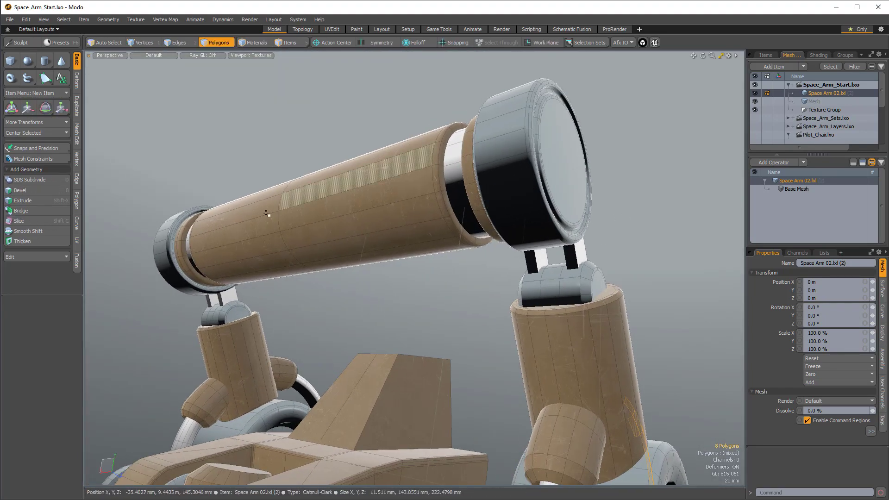
{"action": "left_click", "coordinate": [570, 287]}
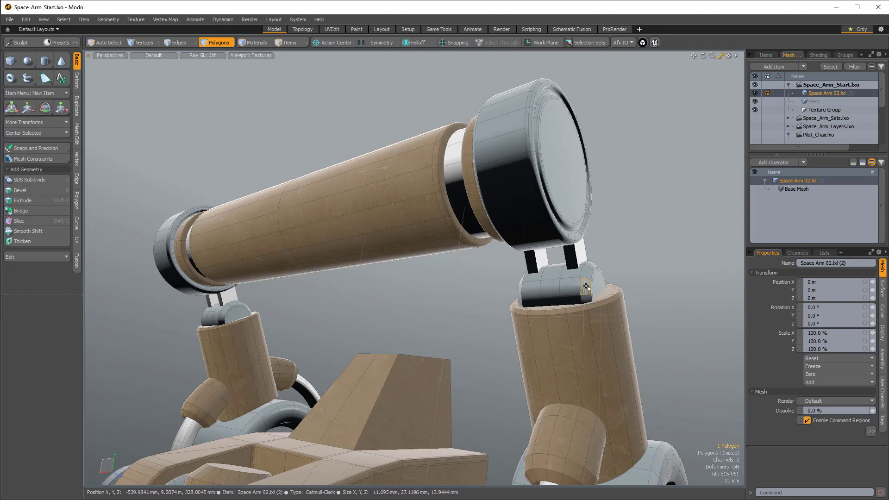
{"action": "double_click", "coordinate": [586, 287]}
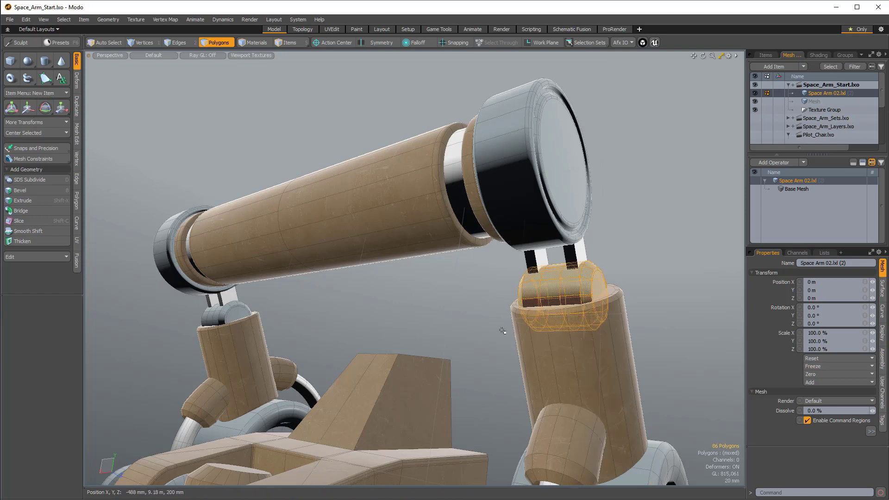
Clear the pivot selection, lasso-select the lower arm and base, extend the selection to a connected part, and remove these polygons from view.
{"action": "left_click_drag", "start_coordinate": [585, 341], "coordinate": [436, 230], "text": "ctrl+alt"}
{"action": "left_click_drag", "start_coordinate": [357, 199], "coordinate": [412, 254], "text": "alt"}
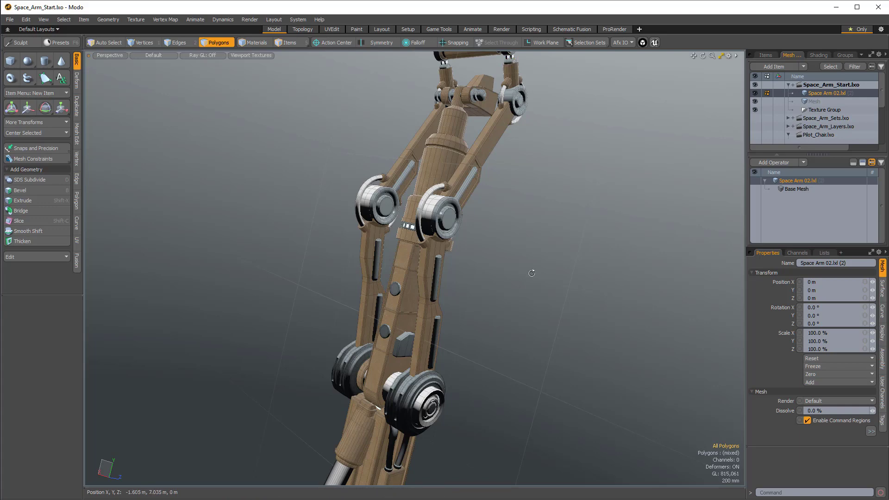
{"action": "left_click_drag", "start_coordinate": [562, 272], "coordinate": [599, 163], "text": "alt+shift"}
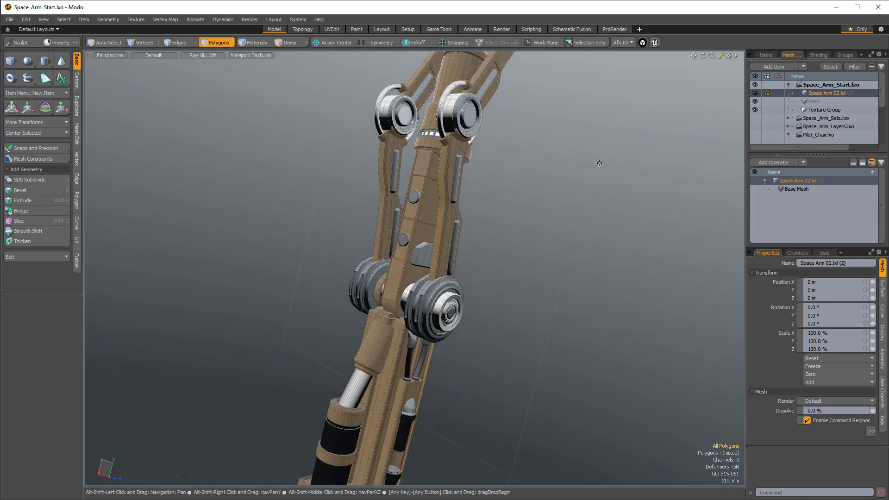
{"action": "mouse_move", "coordinate": [481, 435]}
{"action": "left_mouse_down", "text": "alt+shift"}
{"action": "mouse_move", "coordinate": [563, 262]}
{"action": "mouse_move", "coordinate": [523, 250]}
{"action": "left_mouse_up", "text": "alt+shift"}
{"action": "mouse_move", "coordinate": [523, 250]}
{"action": "left_mouse_down", "text": "alt+shift"}
{"action": "mouse_move", "coordinate": [520, 227]}
{"action": "mouse_move", "coordinate": [483, 346]}
{"action": "left_mouse_up", "text": "alt+shift"}
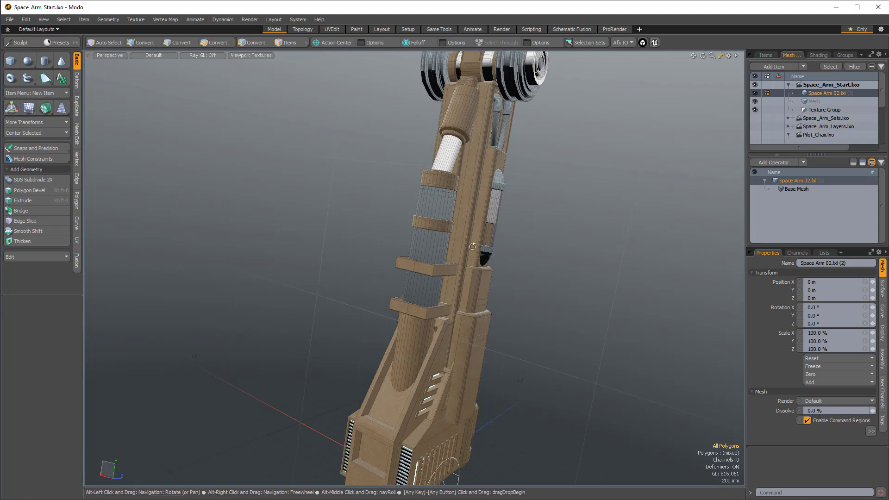
{"action": "left_click_drag", "start_coordinate": [473, 246], "coordinate": [407, 121], "text": "alt"}
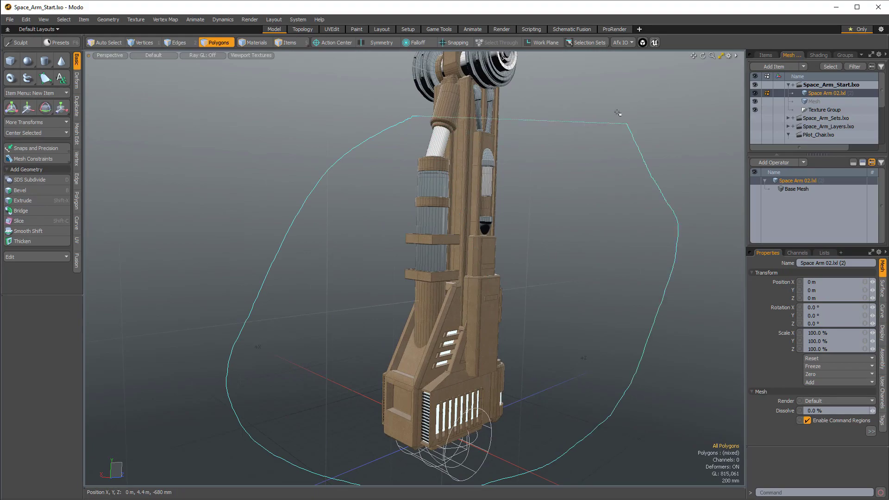
{"action": "right_click_drag", "start_coordinate": [561, 95], "coordinate": [559, 96]}
{"action": "mouse_move", "coordinate": [518, 111]}
{"action": "left_mouse_down", "text": "alt"}
{"action": "mouse_move", "coordinate": [491, 129]}
{"action": "mouse_move", "coordinate": [453, 203]}
{"action": "mouse_move", "coordinate": [702, 283]}
{"action": "mouse_move", "coordinate": [487, 56]}
{"action": "mouse_move", "coordinate": [435, 290]}
{"action": "left_mouse_up", "text": "alt"}
{"action": "double_click", "coordinate": [487, 215], "text": "shift"}
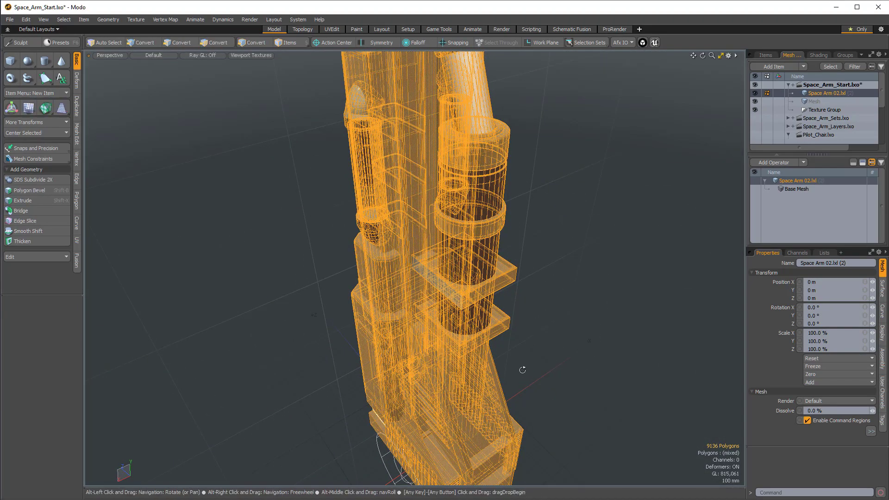
{"action": "mouse_move", "coordinate": [488, 351]}
{"action": "left_mouse_down", "text": "alt"}
{"action": "mouse_move", "coordinate": [338, 218]}
{"action": "mouse_move", "coordinate": [440, 381]}
{"action": "mouse_move", "coordinate": [260, 308]}
{"action": "mouse_move", "coordinate": [324, 225]}
{"action": "left_mouse_up", "text": "alt"}
{"action": "scroll", "coordinate": [459, 291], "scroll_direction": "up", "scroll_amount": 5}
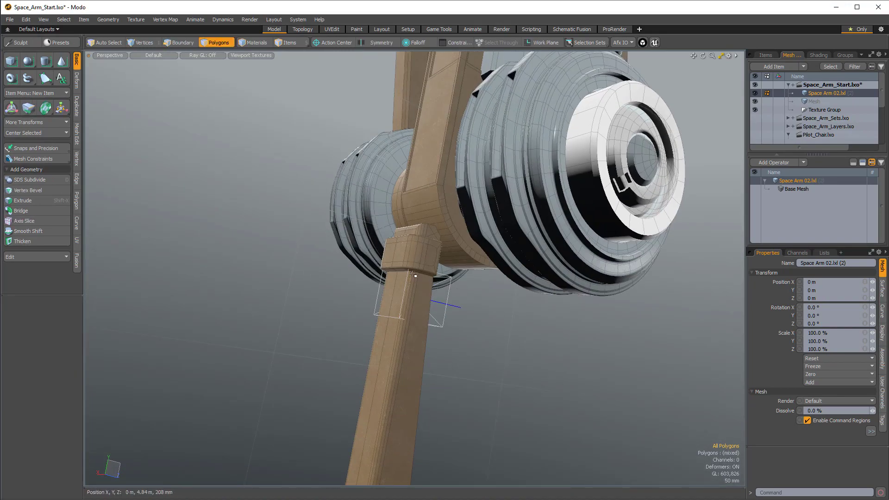
Select the lower arm's connected polygons, hide them to check the section, and bring the hidden polygons back.
{"action": "double_click", "coordinate": [389, 268]}
{"action": "key", "text": "shift+a"}
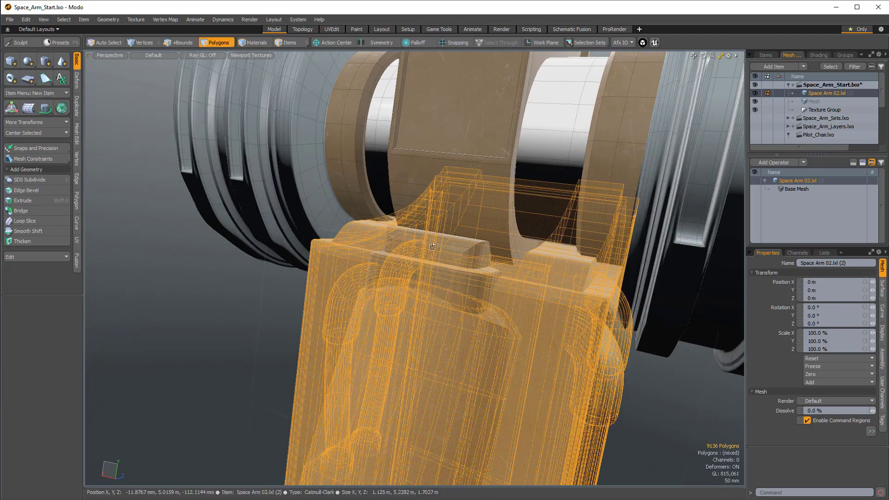
{"action": "left_click_drag", "start_coordinate": [478, 283], "coordinate": [351, 255], "text": "alt"}
{"action": "double_click", "coordinate": [465, 299], "text": "shift"}
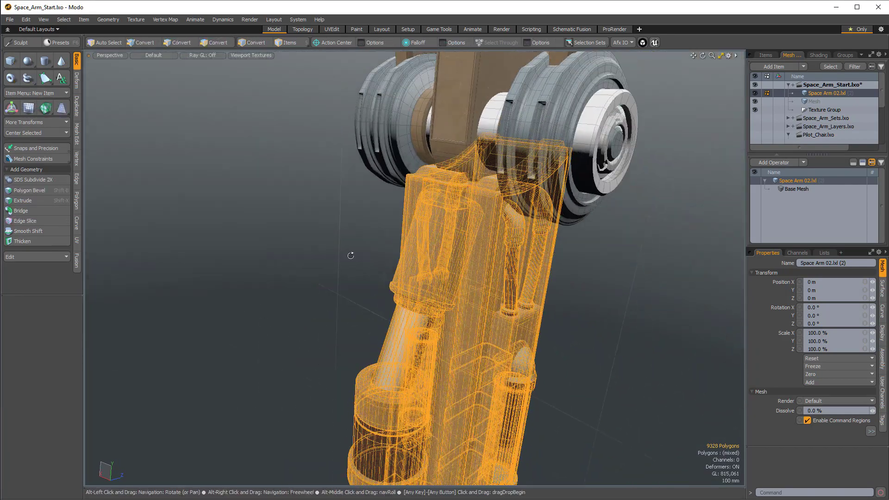
{"action": "key", "text": "h"}
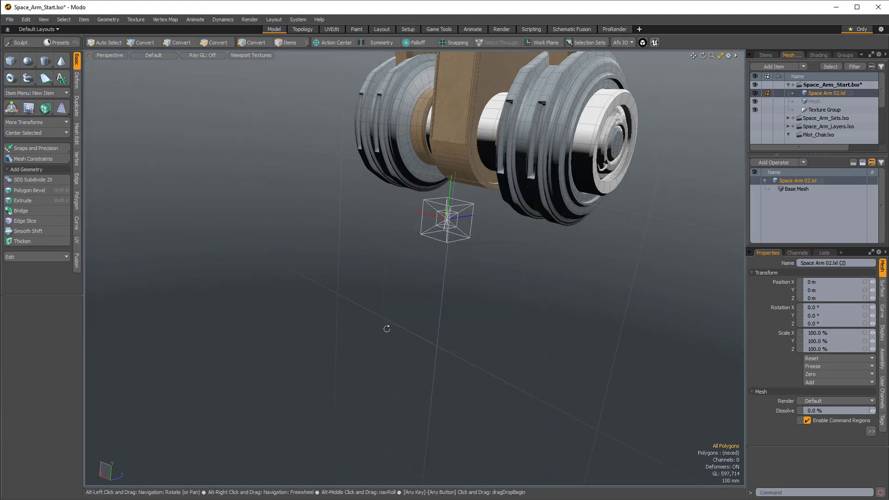
{"action": "left_click_drag", "start_coordinate": [386, 327], "coordinate": [402, 302], "text": "alt"}
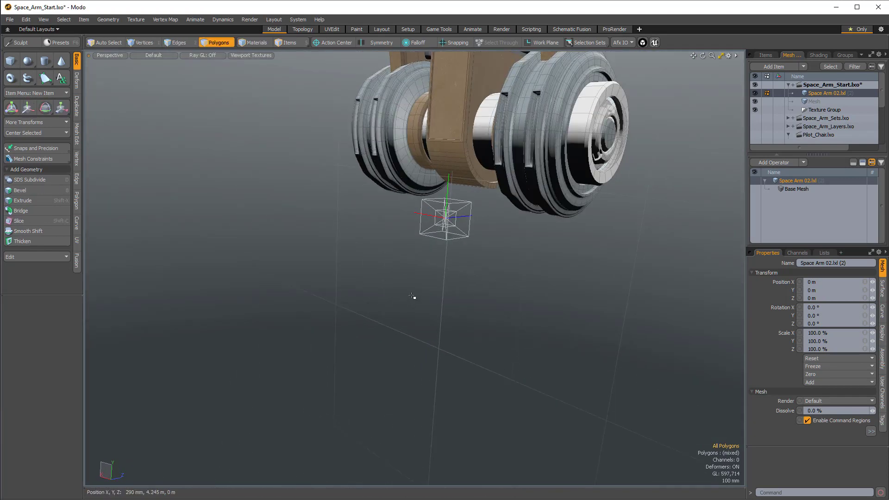
{"action": "key", "text": "u"}
Select the lower arm's connected polygons and add the two brown rings on either side of the white hinge axle.
{"action": "left_click_drag", "start_coordinate": [417, 187], "coordinate": [512, 222], "text": "alt"}
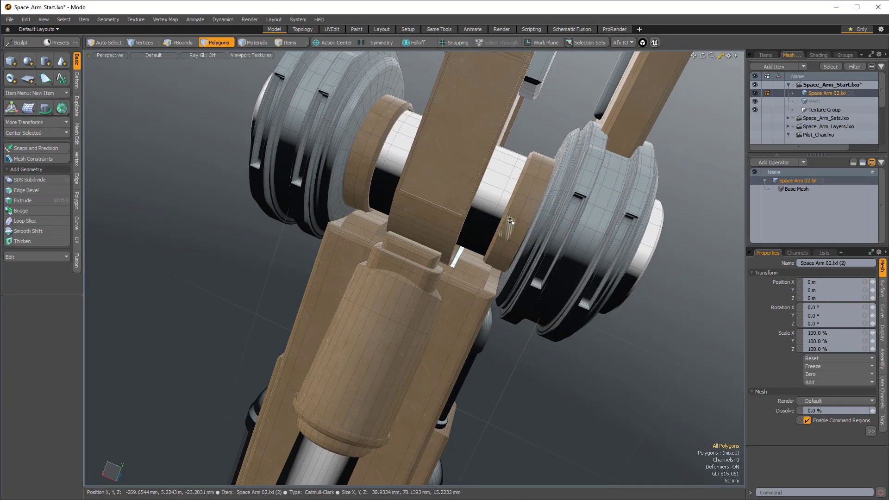
{"action": "double_click", "coordinate": [363, 196]}
{"action": "left_click", "coordinate": [580, 363]}
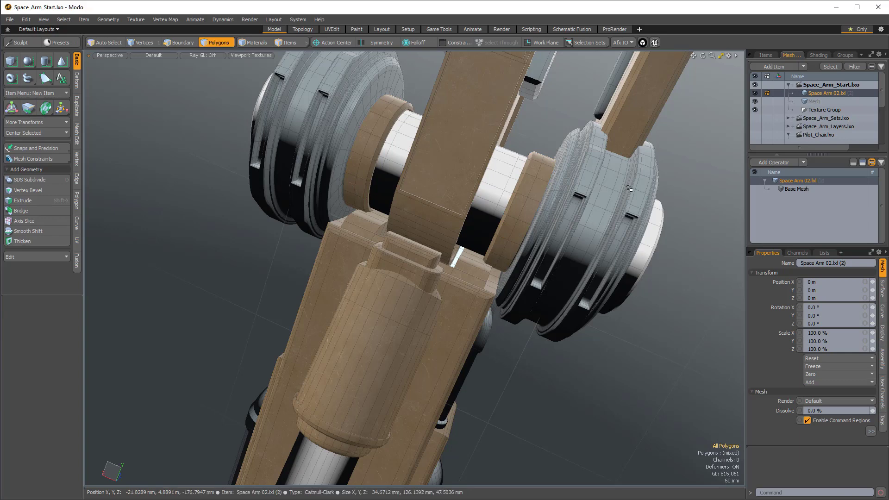
{"action": "double_click", "coordinate": [479, 245]}
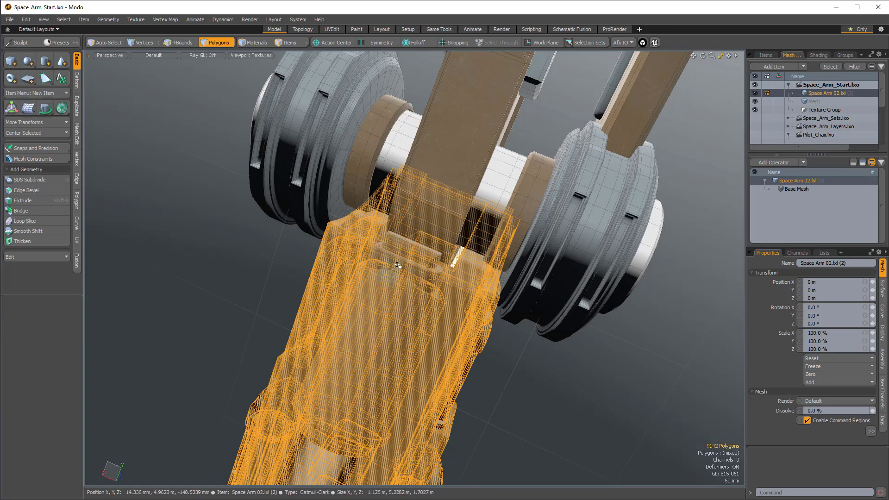
{"action": "double_click", "coordinate": [522, 189], "text": "shift"}
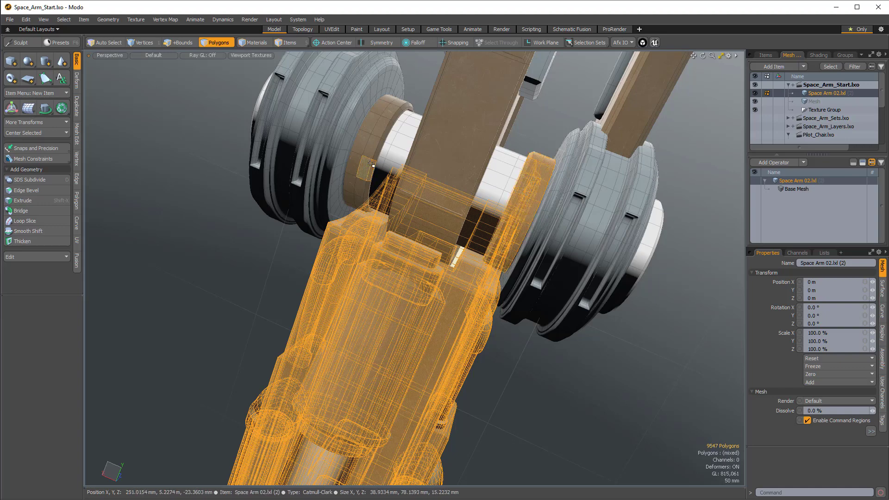
{"action": "double_click", "coordinate": [433, 201], "text": "shift"}
{"action": "left_click_drag", "start_coordinate": [433, 200], "coordinate": [383, 271], "text": "alt"}
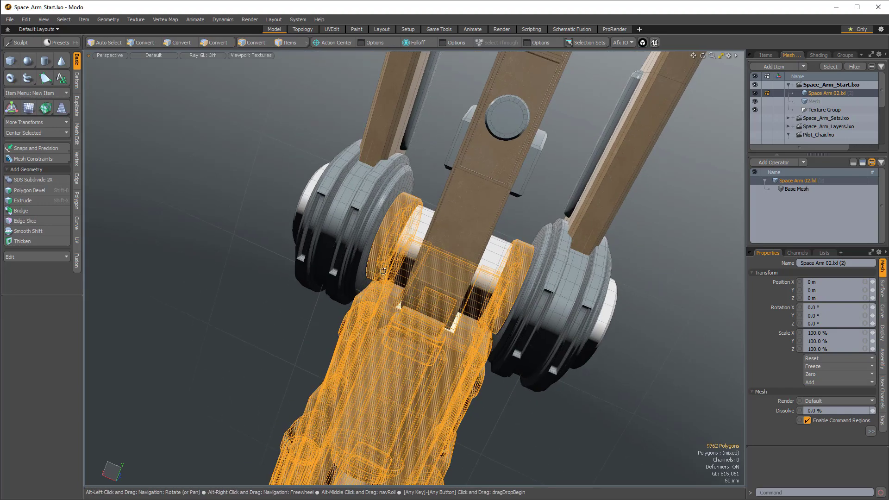
{"action": "left_click_drag", "start_coordinate": [566, 334], "coordinate": [378, 242], "text": "alt"}
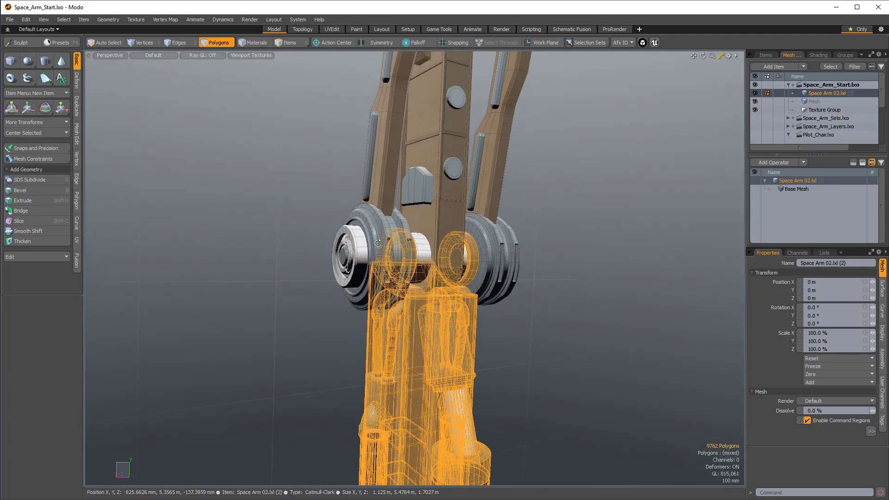
Open the Selection Sets palette, keep it pinned open, and place it clear of the model.
{"action": "left_click", "coordinate": [590, 42]}
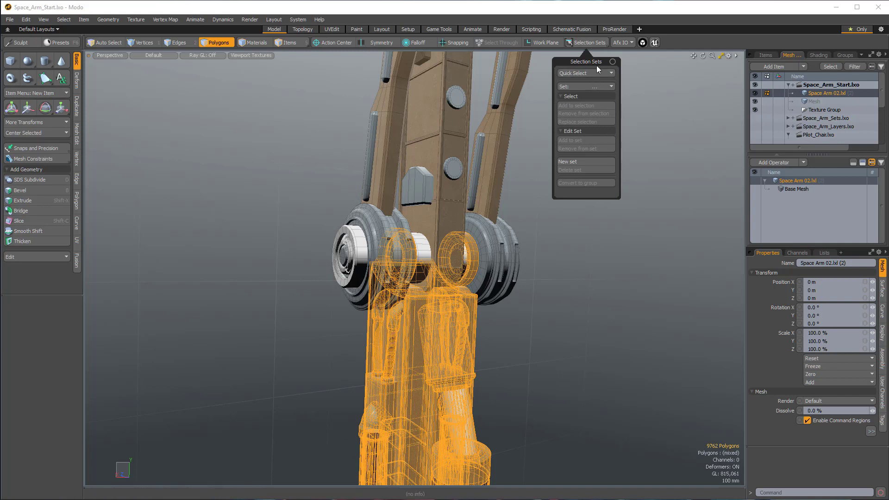
{"action": "left_click", "coordinate": [612, 62]}
{"action": "left_click_drag", "start_coordinate": [581, 61], "coordinate": [623, 79]}
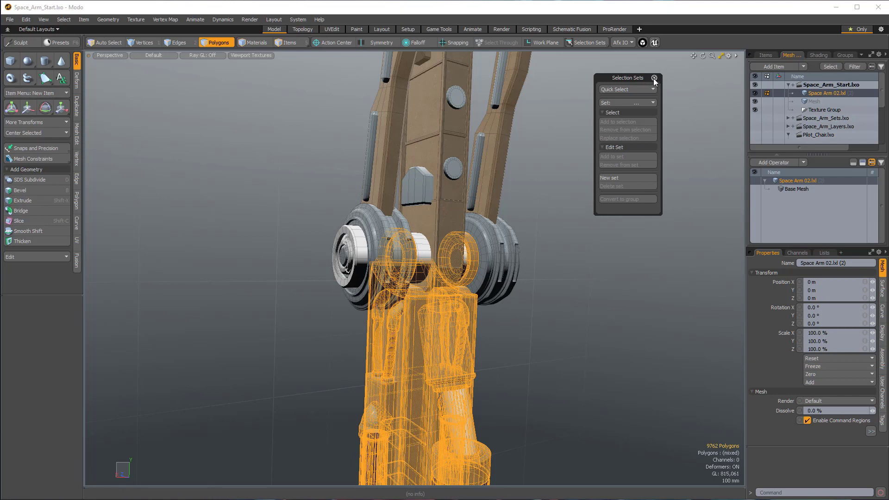
{"action": "left_click_drag", "start_coordinate": [621, 79], "coordinate": [673, 78]}
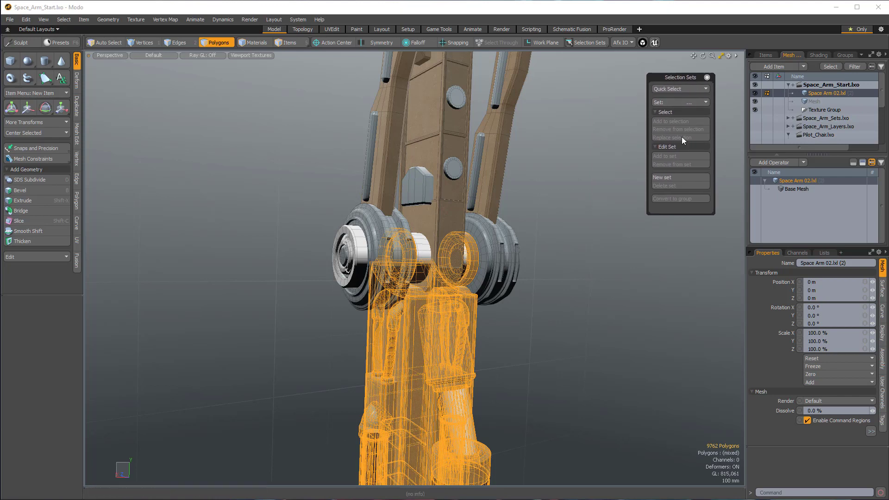
Create a new selection set named Base from the selected lower arm and rings.
{"action": "left_click", "coordinate": [676, 103]}
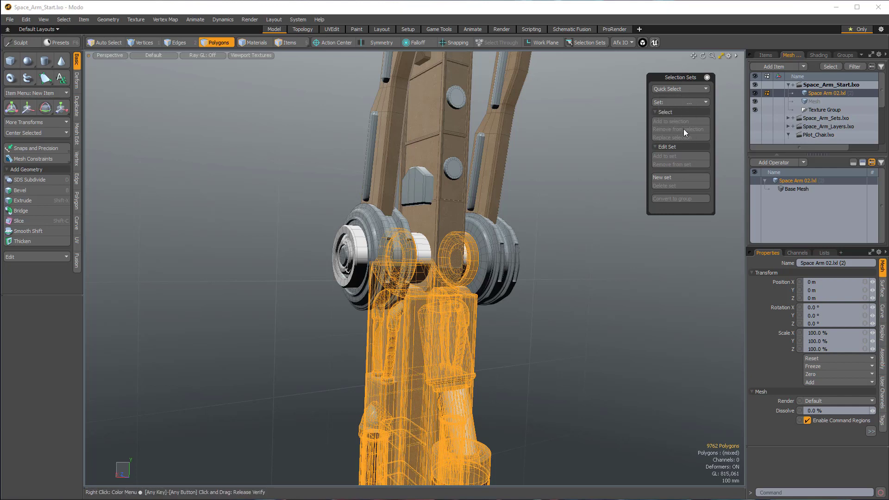
{"action": "left_click", "coordinate": [668, 176]}
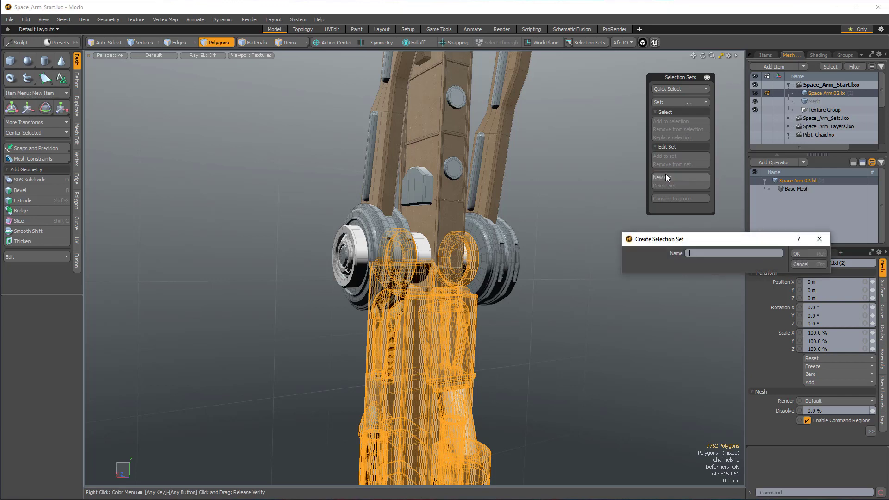
{"action": "type", "text": "Base"}
{"action": "key", "text": "Return"}
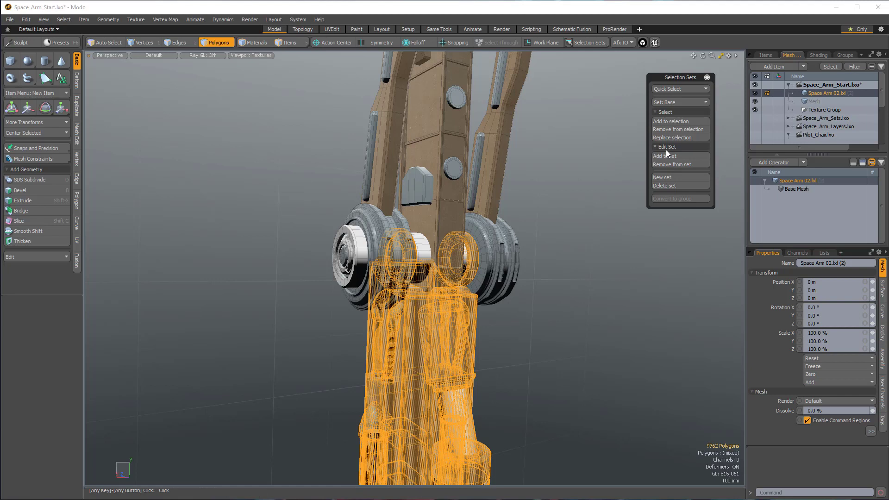
Clear the selection, recall the Base set by adding it to the selection, and clear it again.
{"action": "left_click", "coordinate": [704, 103]}
{"action": "left_click", "coordinate": [656, 290]}
{"action": "mouse_move", "coordinate": [656, 289]}
{"action": "left_mouse_down", "text": "alt"}
{"action": "mouse_move", "coordinate": [604, 287]}
{"action": "mouse_move", "coordinate": [653, 280]}
{"action": "left_mouse_up", "text": "alt"}
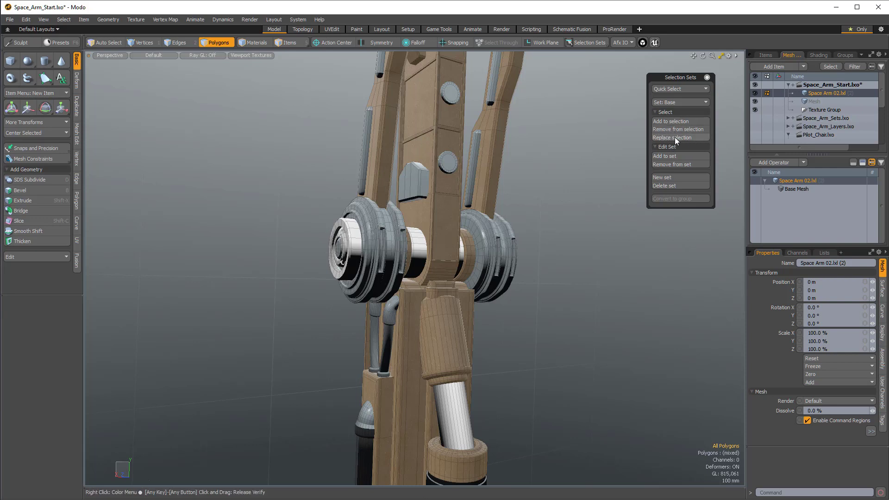
{"action": "left_click", "coordinate": [681, 122]}
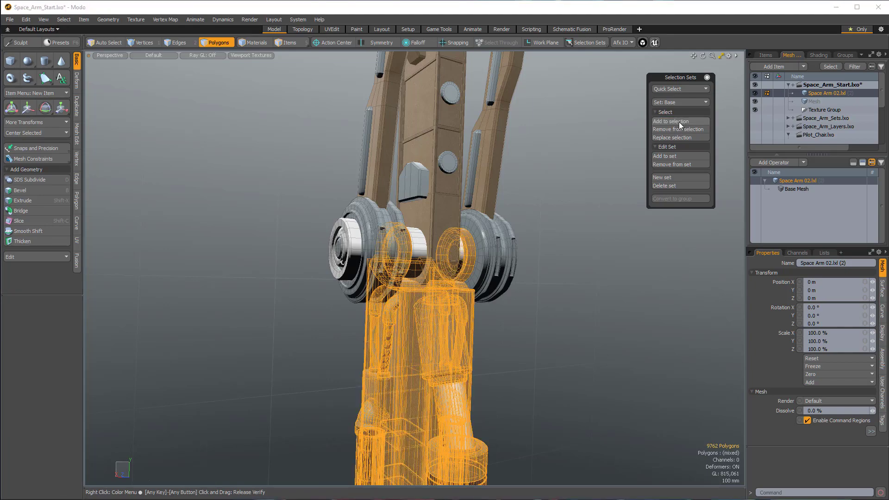
{"action": "left_click_drag", "start_coordinate": [533, 245], "coordinate": [545, 260], "text": "alt"}
{"action": "left_click", "coordinate": [514, 230]}
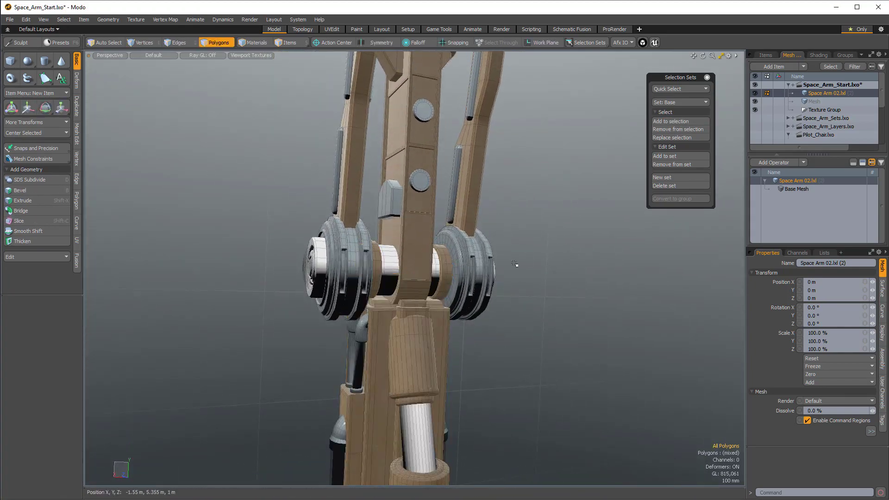
Lasso-select across the arm, extend the selection to connected polygons, and remove the Base set from it.
{"action": "mouse_move", "coordinate": [555, 277]}
{"action": "right_mouse_down"}
{"action": "mouse_move", "coordinate": [539, 266]}
{"action": "mouse_move", "coordinate": [546, 277]}
{"action": "mouse_move", "coordinate": [306, 398]}
{"action": "mouse_move", "coordinate": [553, 292]}
{"action": "mouse_move", "coordinate": [542, 319]}
{"action": "right_mouse_up"}
{"action": "key", "text": "]"}
{"action": "mouse_move", "coordinate": [415, 244]}
{"action": "left_mouse_down", "text": "alt"}
{"action": "mouse_move", "coordinate": [424, 282]}
{"action": "mouse_move", "coordinate": [504, 276]}
{"action": "mouse_move", "coordinate": [479, 205]}
{"action": "mouse_move", "coordinate": [616, 121]}
{"action": "left_mouse_up", "text": "alt"}
{"action": "left_click", "coordinate": [672, 128]}
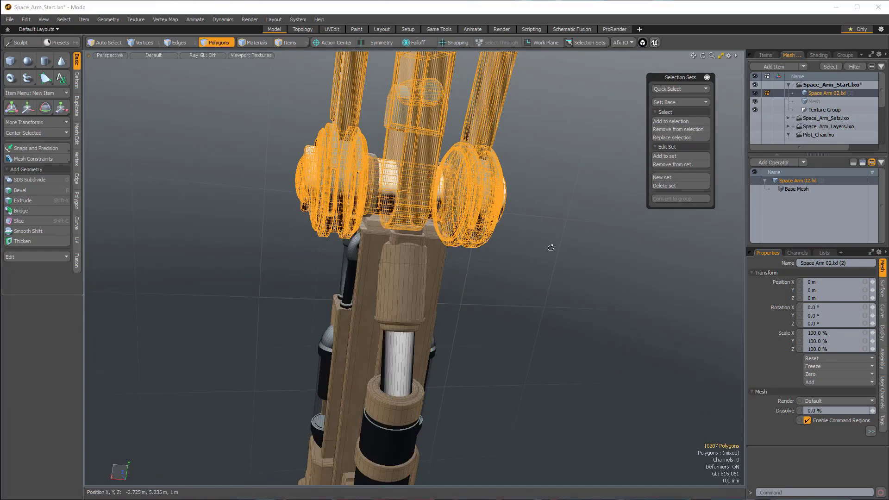
Replace the current selection with the Base set, inspect the selected section, and clear the selection.
{"action": "left_click_drag", "start_coordinate": [556, 248], "coordinate": [484, 267], "text": "alt"}
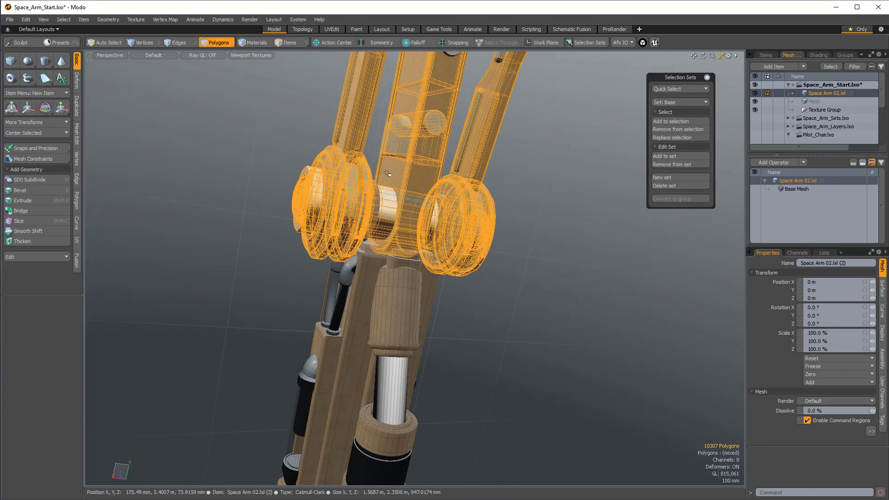
{"action": "left_click", "coordinate": [688, 137]}
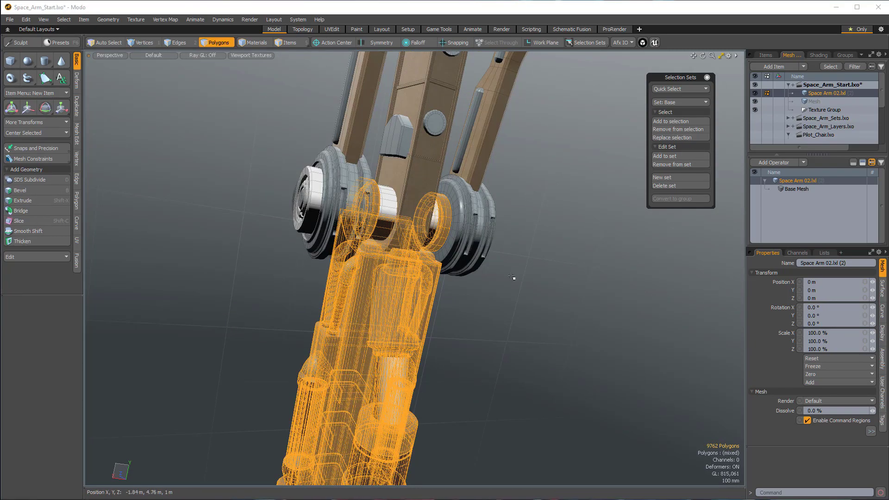
{"action": "left_click_drag", "start_coordinate": [511, 276], "coordinate": [301, 291], "text": "alt"}
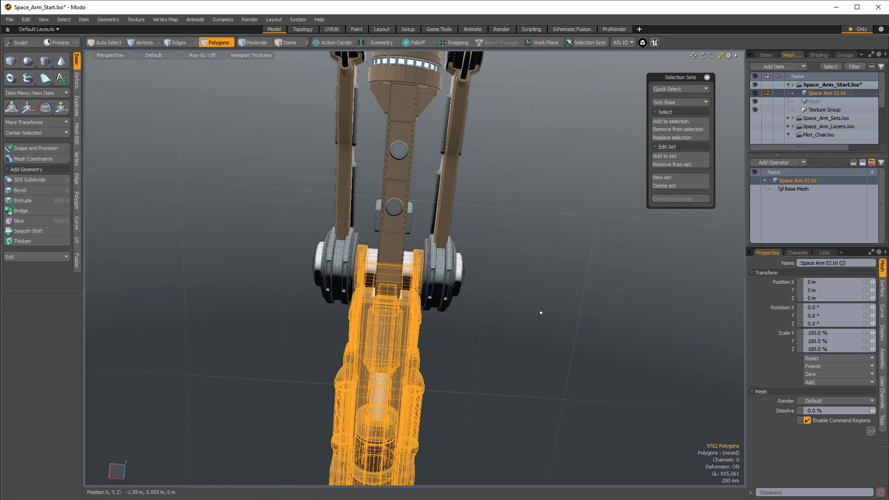
{"action": "left_click", "coordinate": [618, 135]}
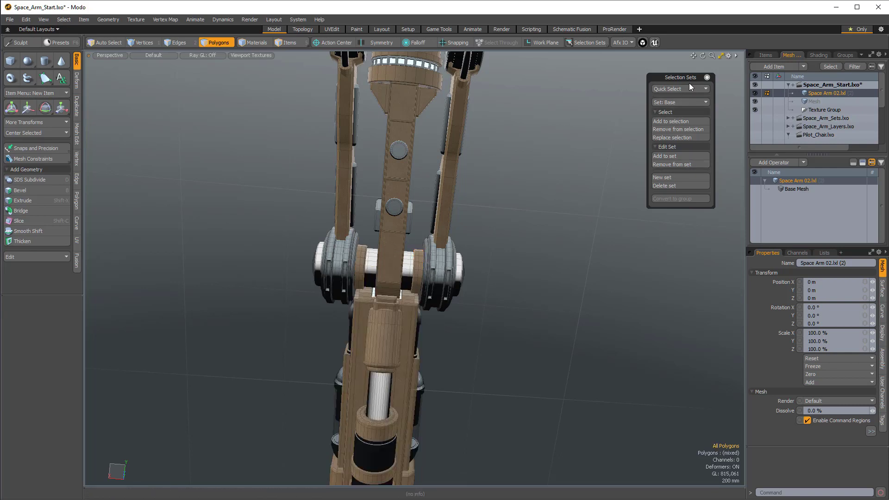
Recall the Base set through Quick Select and drop the selection.
{"action": "left_click", "coordinate": [690, 88]}
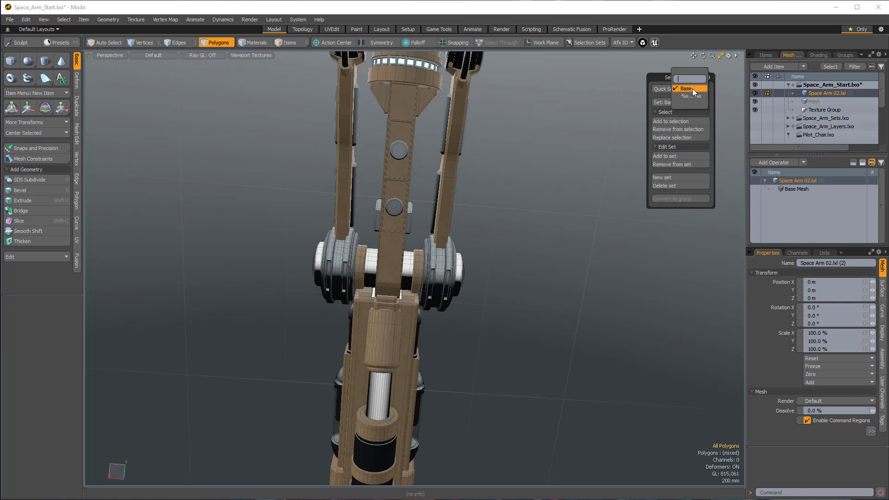
{"action": "left_click", "coordinate": [687, 88]}
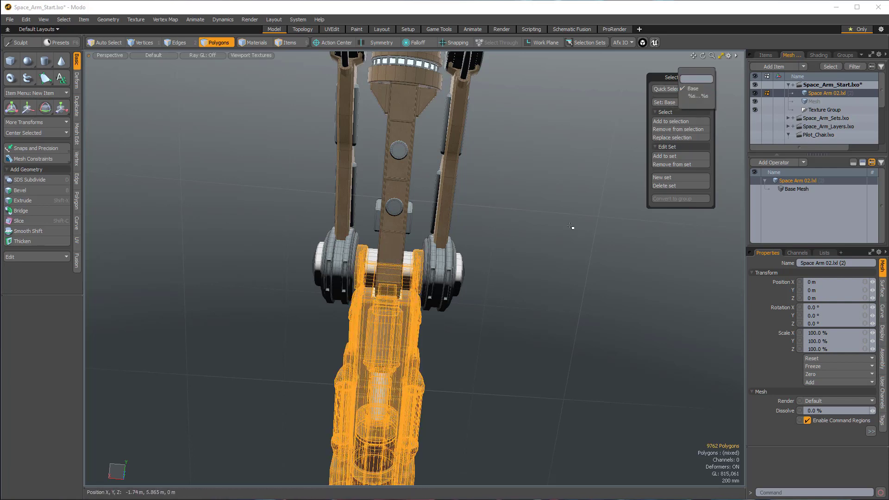
{"action": "left_click", "coordinate": [594, 172]}
Select the hinge axle's connected polygons and add the central beam and the grey block on its side.
{"action": "left_click_drag", "start_coordinate": [464, 203], "coordinate": [483, 249], "text": "alt+shift"}
{"action": "scroll", "coordinate": [404, 324], "scroll_direction": "up", "scroll_amount": 3}
{"action": "double_click", "coordinate": [440, 311]}
{"action": "left_click", "coordinate": [424, 311], "text": "shift"}
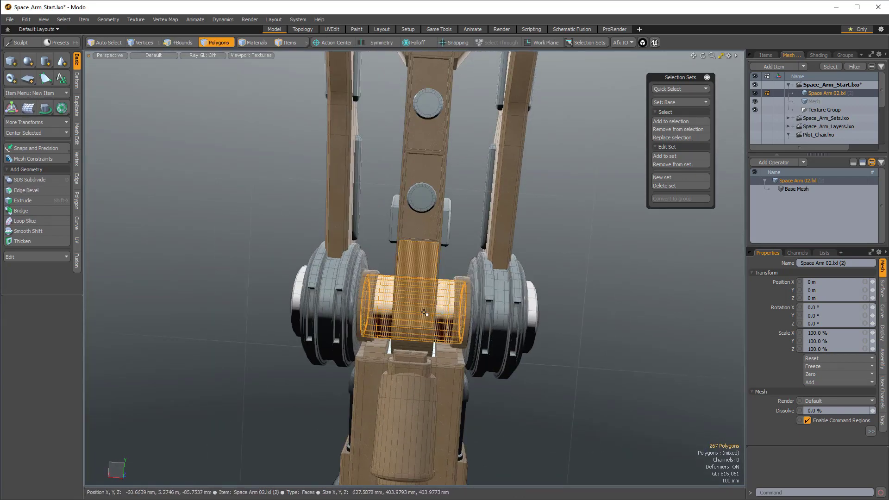
{"action": "left_click_drag", "start_coordinate": [424, 311], "coordinate": [403, 310], "text": "alt"}
{"action": "double_click", "coordinate": [395, 264], "text": "shift"}
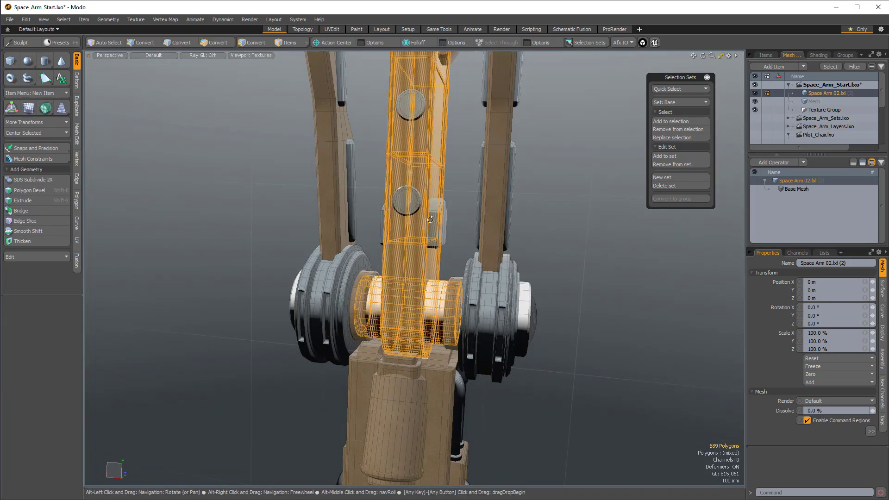
{"action": "scroll", "coordinate": [383, 252], "scroll_direction": "up", "scroll_amount": 3}
{"action": "left_click_drag", "start_coordinate": [383, 250], "coordinate": [434, 259], "text": "alt"}
{"action": "double_click", "coordinate": [389, 219], "text": "shift"}
Add polygons along the central arm's parts and stacked cylinders, extending the selection to everything connected to them.
{"action": "left_click_drag", "start_coordinate": [440, 178], "coordinate": [462, 71], "text": "shift"}
{"action": "left_click_drag", "start_coordinate": [462, 72], "coordinate": [461, 246], "text": "alt+shift"}
{"action": "mouse_move", "coordinate": [456, 178]}
{"action": "left_mouse_down", "text": "shift"}
{"action": "mouse_move", "coordinate": [472, 116]}
{"action": "mouse_move", "coordinate": [454, 309]}
{"action": "left_mouse_up", "text": "shift"}
{"action": "left_click_drag", "start_coordinate": [452, 347], "coordinate": [465, 252], "text": "shift"}
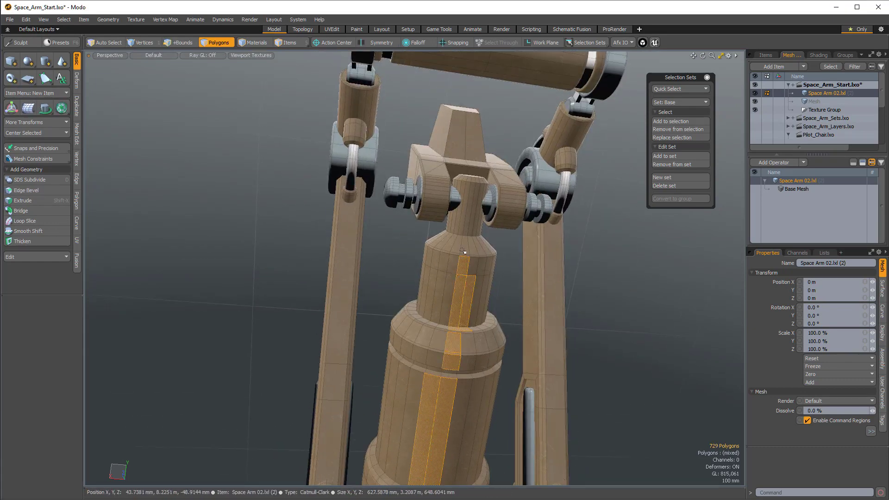
{"action": "key", "text": "bracketright"}
Add the grey pivot pins beside the upper cylinder's narrow tip, extending the selection to their connected polygons.
{"action": "left_click_drag", "start_coordinate": [501, 314], "coordinate": [509, 271], "text": "alt"}
{"action": "scroll", "coordinate": [510, 258], "scroll_direction": "up", "scroll_amount": 4}
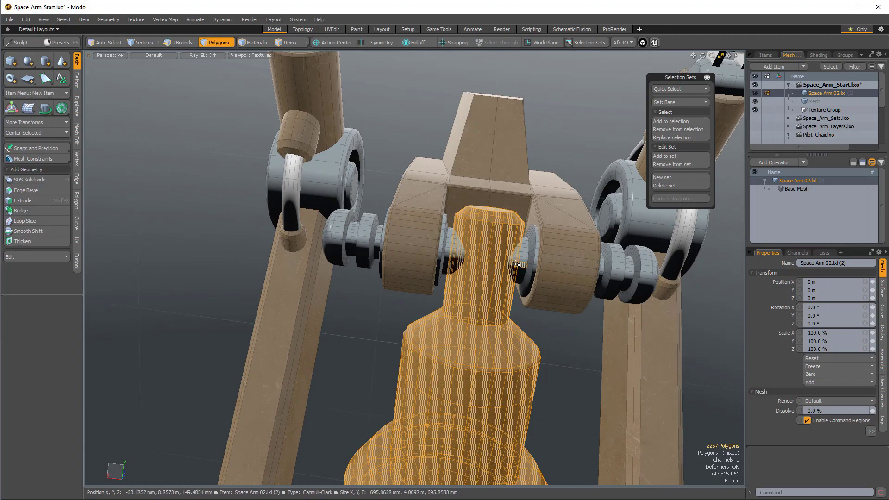
{"action": "key", "text": "bracketright"}
{"action": "scroll", "coordinate": [517, 263], "scroll_direction": "down", "scroll_amount": 4}
{"action": "left_click_drag", "start_coordinate": [500, 333], "coordinate": [486, 167], "text": "alt+shift"}
{"action": "left_click_drag", "start_coordinate": [486, 278], "coordinate": [416, 287], "text": "alt"}
{"action": "left_click_drag", "start_coordinate": [394, 463], "coordinate": [571, 321], "text": "alt+shift"}
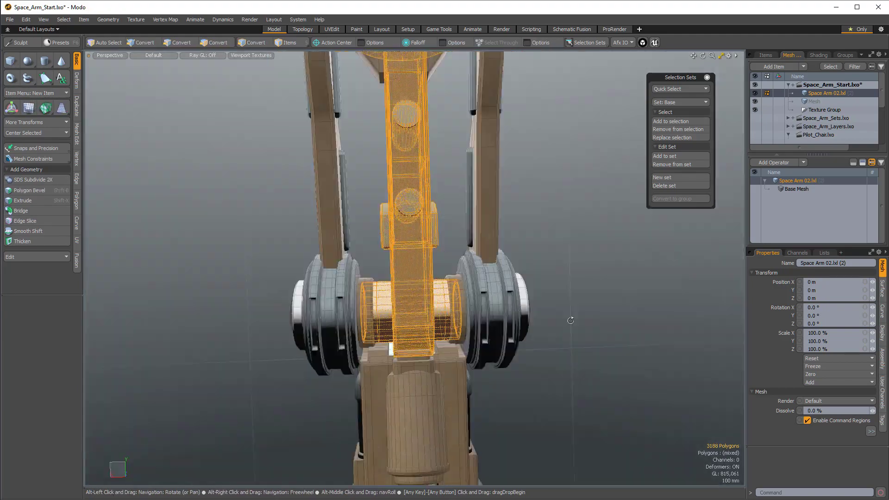
Add the triangular gussets under the central arm's collar and lasso-select the remaining polygons around its window ring.
{"action": "left_click_drag", "start_coordinate": [514, 116], "coordinate": [532, 327], "text": "alt+shift"}
{"action": "left_click_drag", "start_coordinate": [532, 327], "coordinate": [384, 236], "text": "alt"}
{"action": "scroll", "coordinate": [384, 235], "scroll_direction": "up", "scroll_amount": 4}
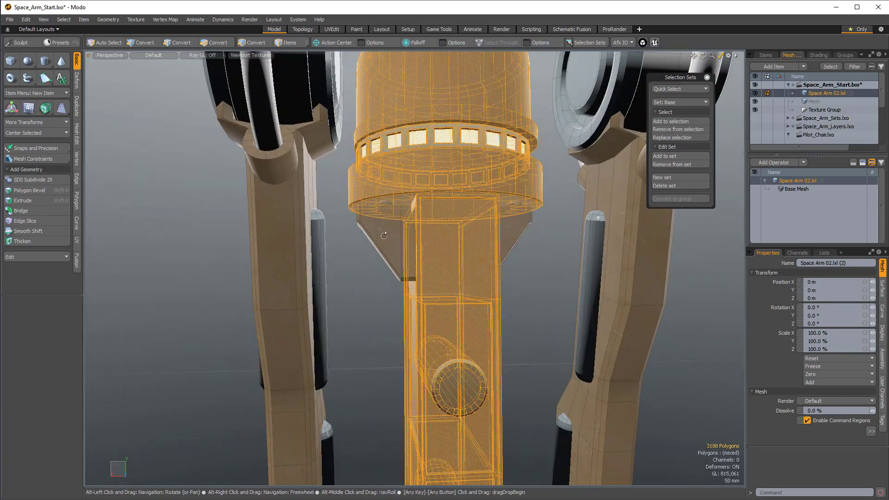
{"action": "double_click", "coordinate": [514, 229], "text": "shift"}
{"action": "left_click_drag", "start_coordinate": [407, 301], "coordinate": [353, 167], "text": "alt"}
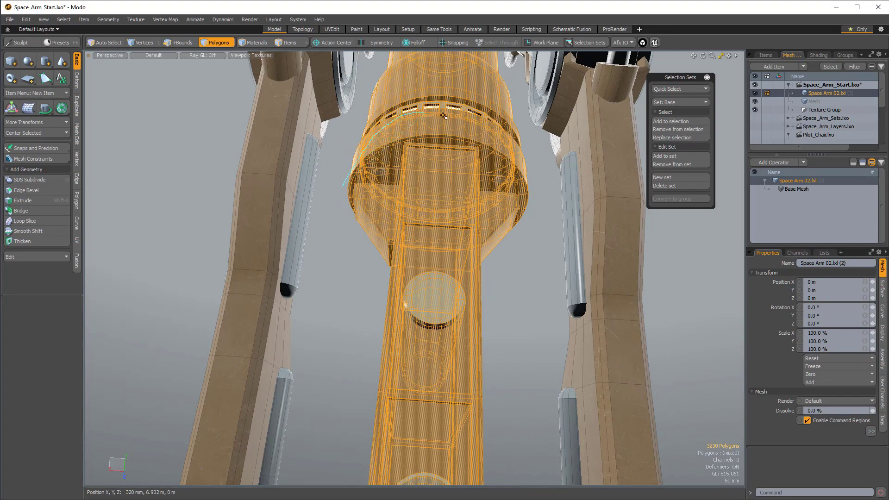
{"action": "right_click_drag", "start_coordinate": [516, 144], "coordinate": [548, 221]}
{"action": "right_click_drag", "start_coordinate": [346, 279], "coordinate": [337, 272]}
{"action": "mouse_move", "coordinate": [337, 272]}
{"action": "left_mouse_down", "text": "alt"}
{"action": "mouse_move", "coordinate": [366, 245]}
{"action": "mouse_move", "coordinate": [532, 176]}
{"action": "left_mouse_up", "text": "alt"}
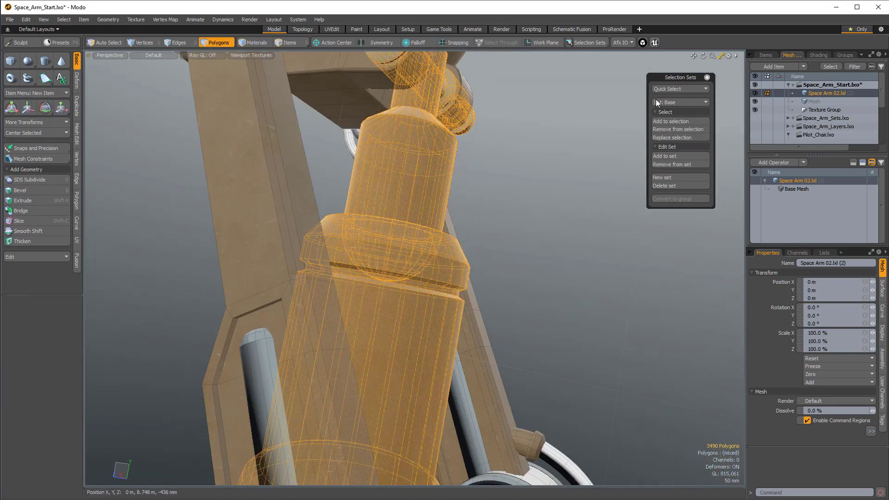
Create a selection set named Central_Arm from the selected polygons and clear the selection.
{"action": "left_click", "coordinate": [683, 175]}
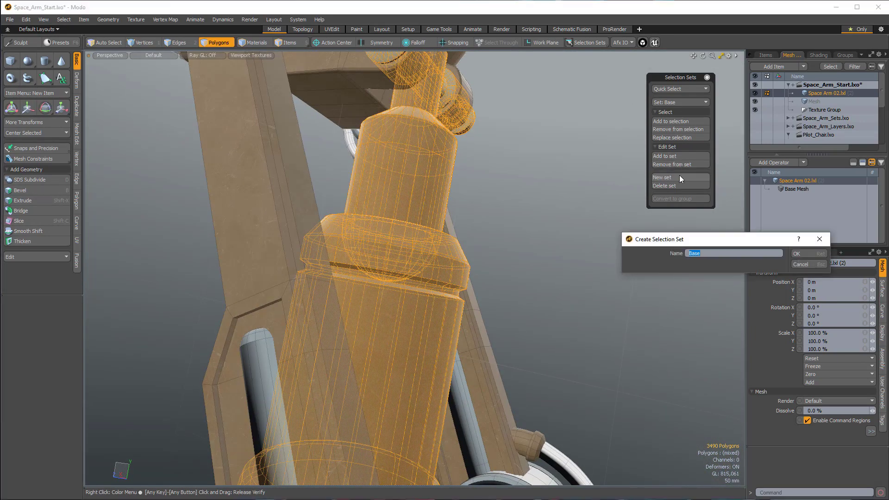
{"action": "type", "text": "Central_Arm"}
{"action": "left_click", "coordinate": [801, 254]}
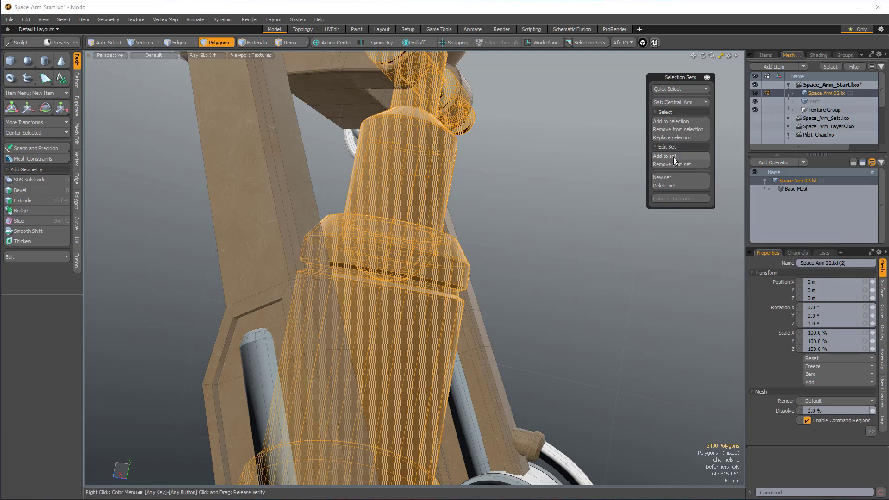
{"action": "left_click", "coordinate": [511, 265]}
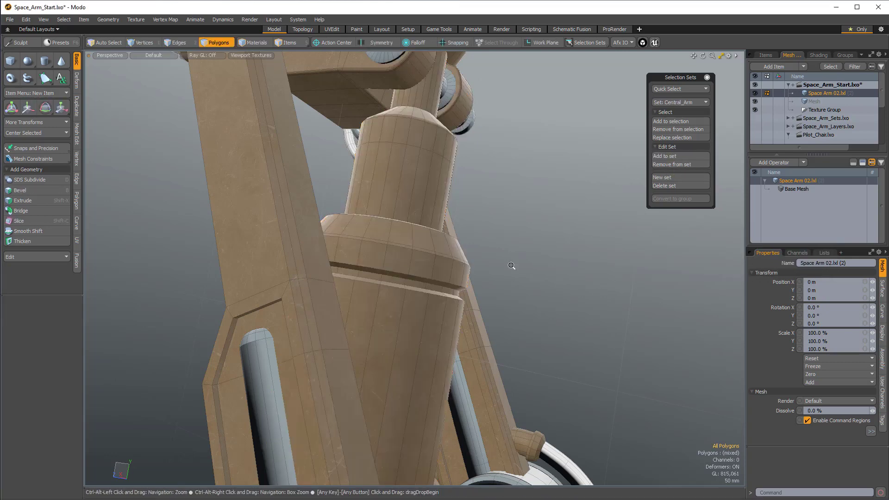
Recall the Base set and the Central_Arm set one after the other to check them, ending with nothing selected.
{"action": "left_click_drag", "start_coordinate": [511, 265], "coordinate": [440, 234], "text": "ctrl+alt"}
{"action": "left_click", "coordinate": [686, 99]}
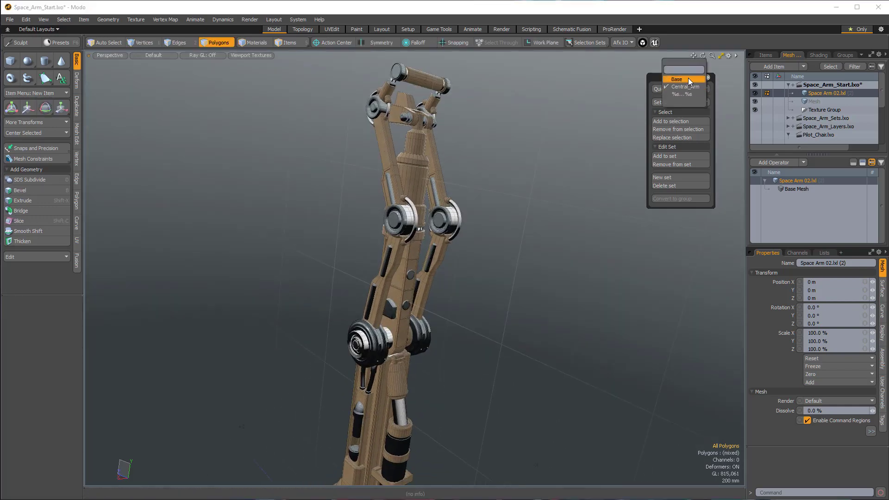
{"action": "left_click", "coordinate": [688, 79]}
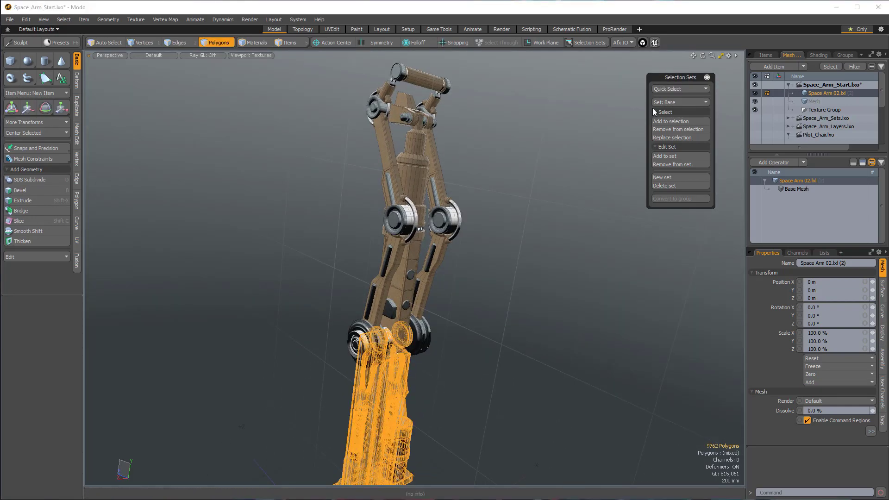
{"action": "left_click", "coordinate": [693, 101]}
{"action": "left_click", "coordinate": [690, 88]}
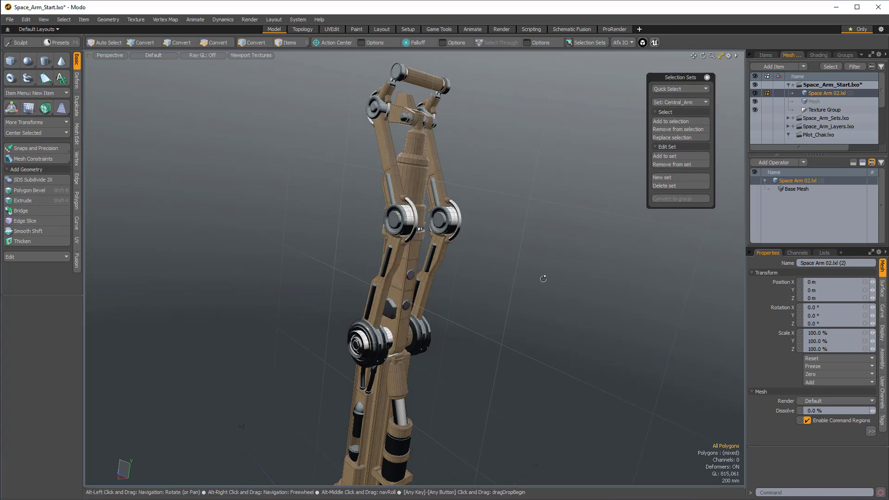
{"action": "left_click_drag", "start_coordinate": [543, 278], "coordinate": [560, 274], "text": "alt"}
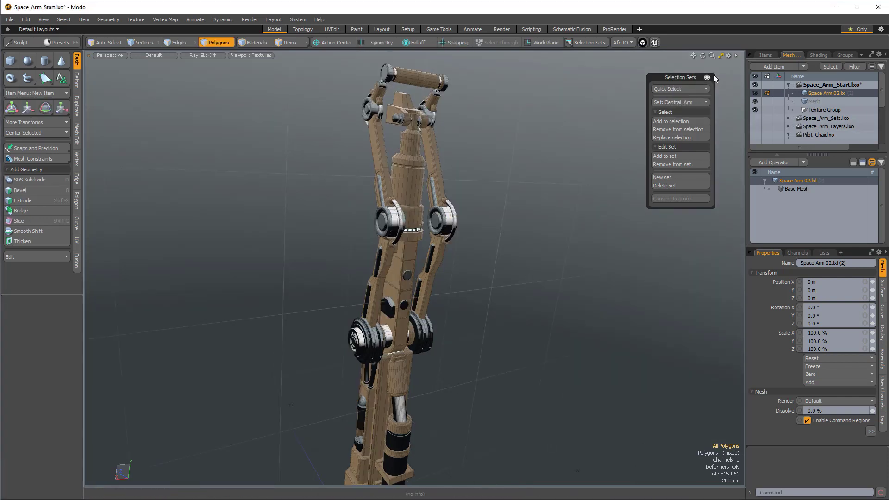
Switch to the Space Arm 02.lxl mesh in the Space_Arm_Sets.lxo scene and keep its Selection Sets palette open beside the arm.
{"action": "left_click", "coordinate": [825, 117]}
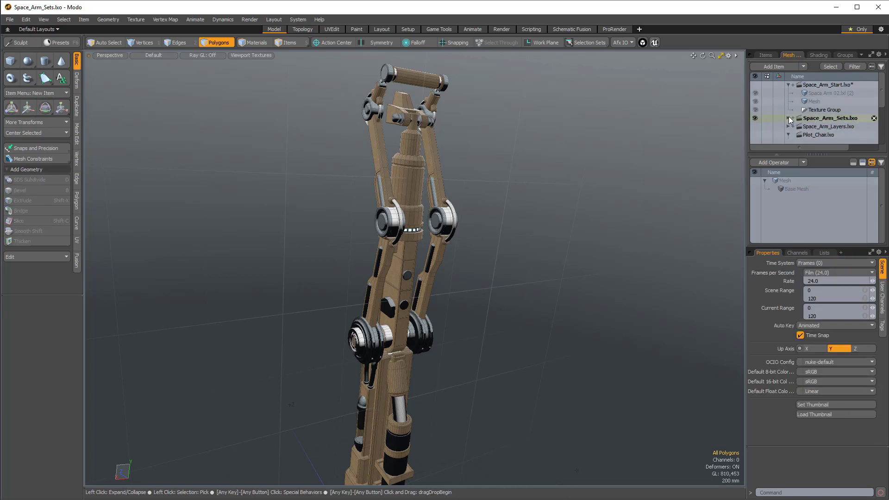
{"action": "left_click", "coordinate": [787, 118]}
{"action": "left_click", "coordinate": [818, 119]}
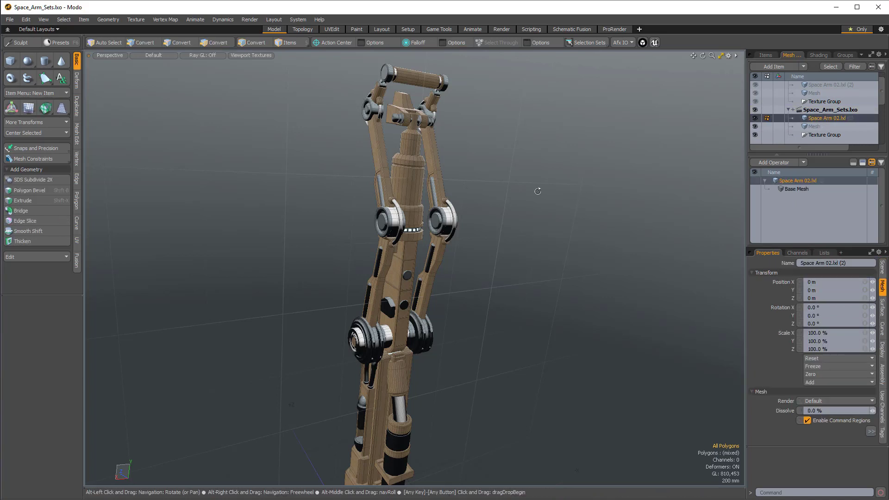
{"action": "left_click", "coordinate": [585, 42]}
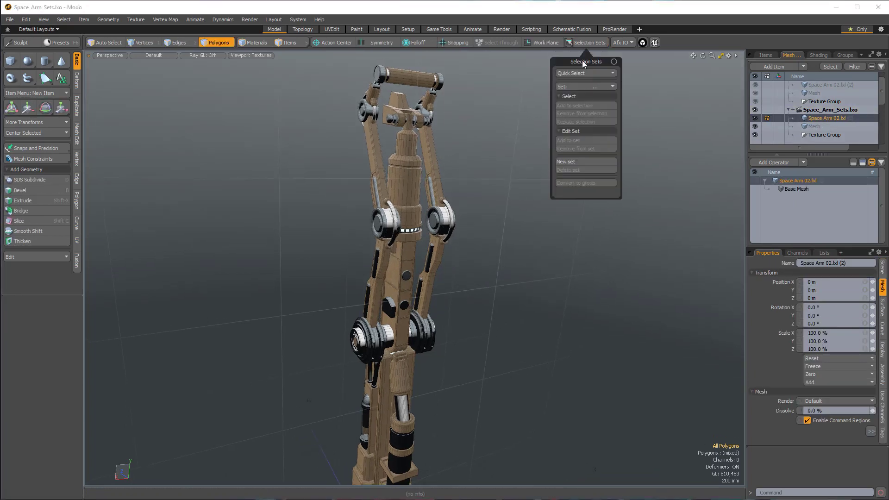
{"action": "left_click", "coordinate": [613, 63]}
{"action": "left_click_drag", "start_coordinate": [600, 63], "coordinate": [682, 92]}
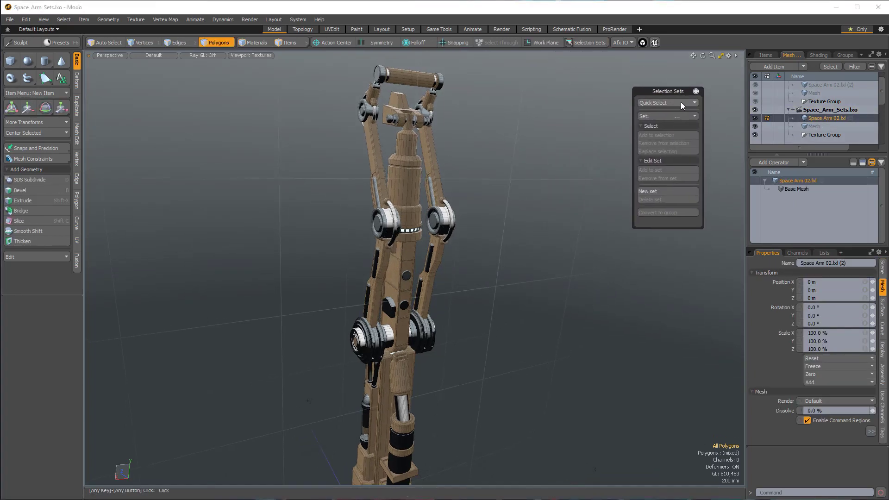
Recall the Articulated_Base, Articulated_Mid and Articulated_Tip sets in turn to view the polygons each one holds.
{"action": "left_click", "coordinate": [680, 102]}
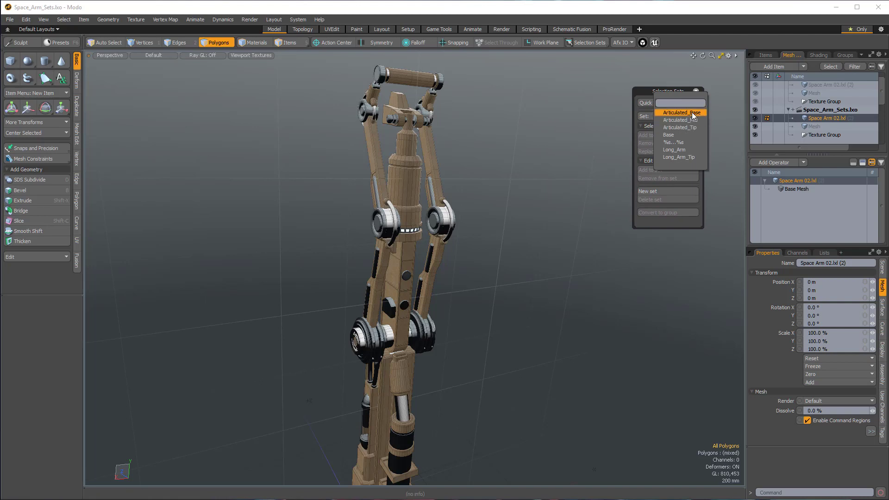
{"action": "left_click", "coordinate": [690, 113]}
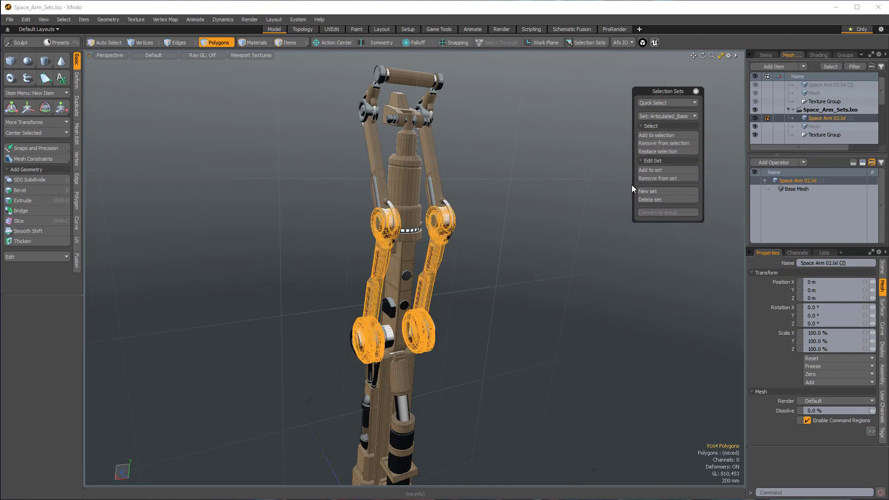
{"action": "left_click", "coordinate": [675, 102]}
{"action": "left_click", "coordinate": [677, 113]}
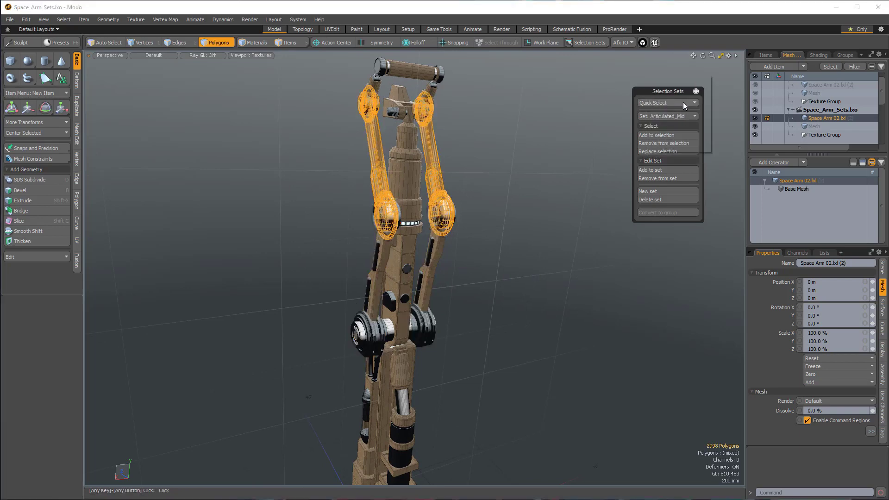
{"action": "left_click", "coordinate": [682, 102]}
{"action": "left_click", "coordinate": [684, 111]}
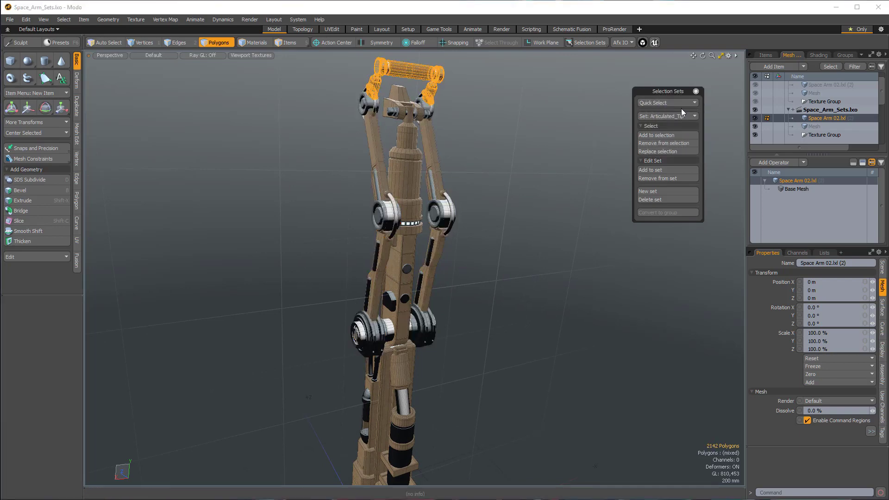
Recall the Long_Arm set and the Long_Arm_Tip set in turn to view their polygons.
{"action": "left_click", "coordinate": [682, 104]}
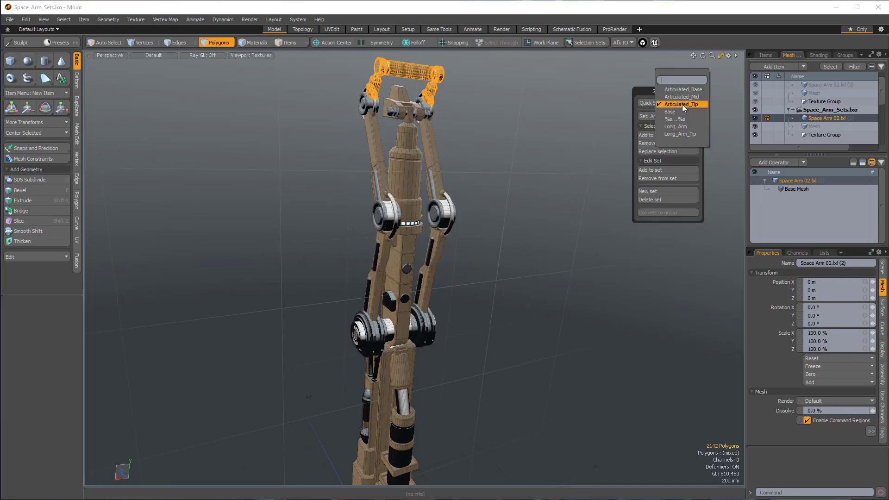
{"action": "left_click", "coordinate": [692, 125]}
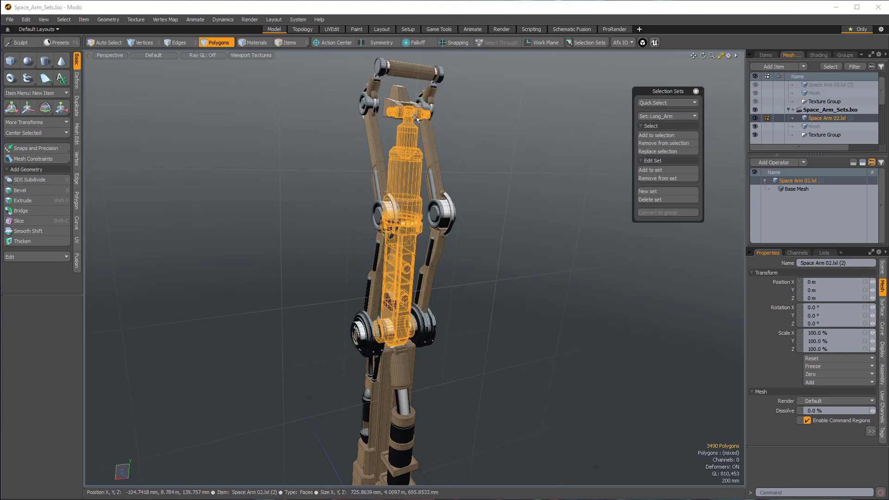
{"action": "left_click", "coordinate": [692, 117]}
{"action": "left_click", "coordinate": [697, 124]}
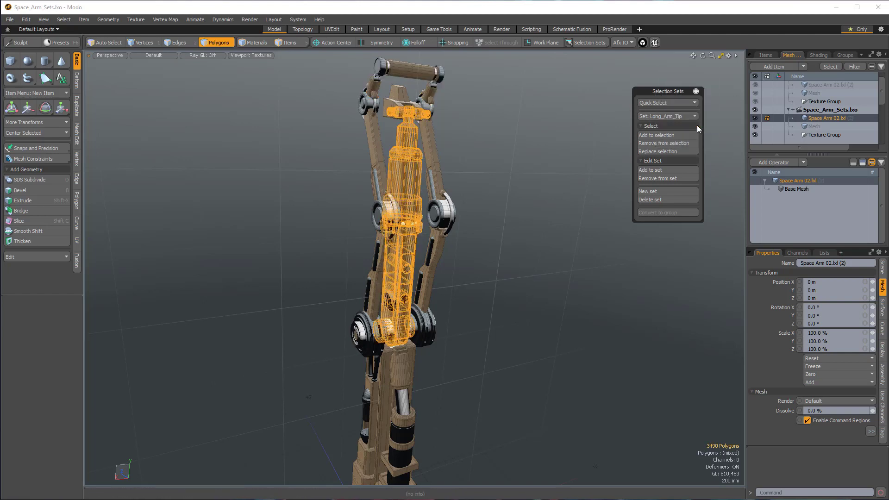
{"action": "left_click", "coordinate": [690, 102]}
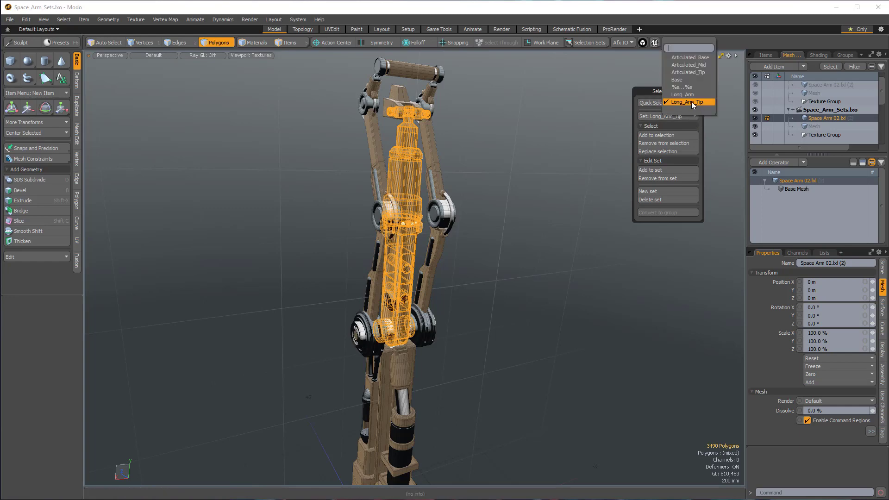
{"action": "left_click", "coordinate": [692, 102]}
Recall the Base set, examine its polygons around the hinge axle from several sides, and clear the selection.
{"action": "left_click", "coordinate": [683, 101]}
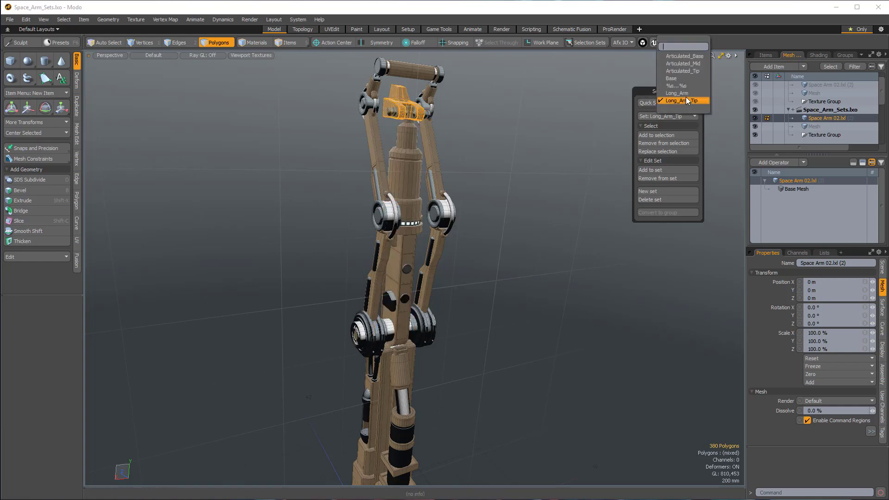
{"action": "left_click", "coordinate": [681, 80]}
{"action": "left_click_drag", "start_coordinate": [510, 162], "coordinate": [403, 223], "text": "alt"}
{"action": "scroll", "coordinate": [388, 186], "scroll_direction": "up", "scroll_amount": 5}
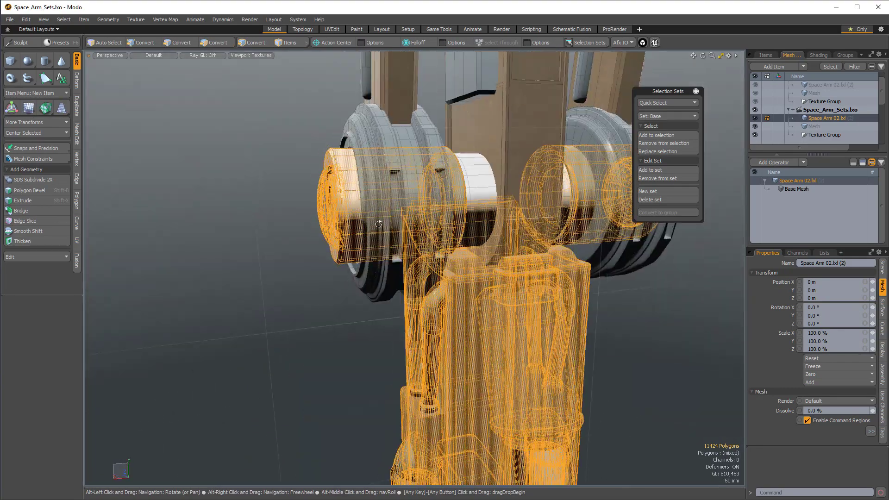
{"action": "scroll", "coordinate": [413, 253], "scroll_direction": "up", "scroll_amount": 3}
{"action": "left_click_drag", "start_coordinate": [413, 254], "coordinate": [514, 232], "text": "alt"}
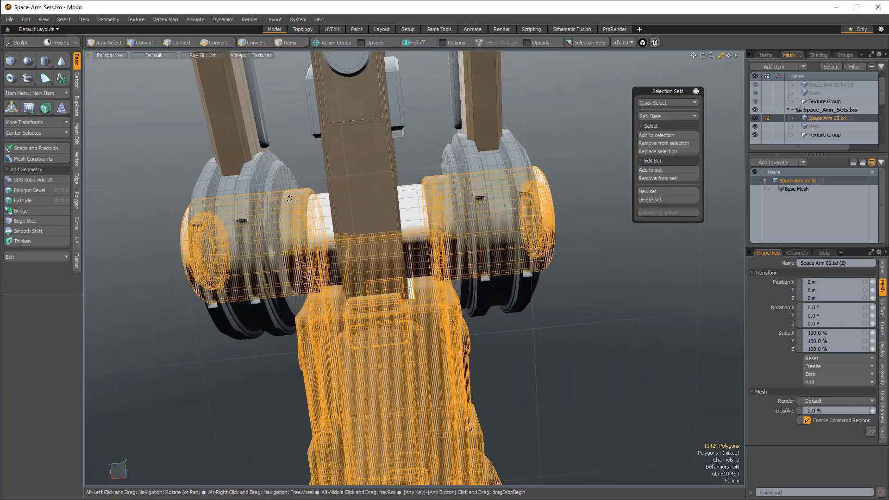
{"action": "scroll", "coordinate": [476, 266], "scroll_direction": "down", "scroll_amount": 3}
{"action": "left_click", "coordinate": [590, 248]}
Lasso-select polygons along the central arm down to the hinge discs and base, including everything connected to them.
{"action": "left_click_drag", "start_coordinate": [590, 248], "coordinate": [431, 295], "text": "alt"}
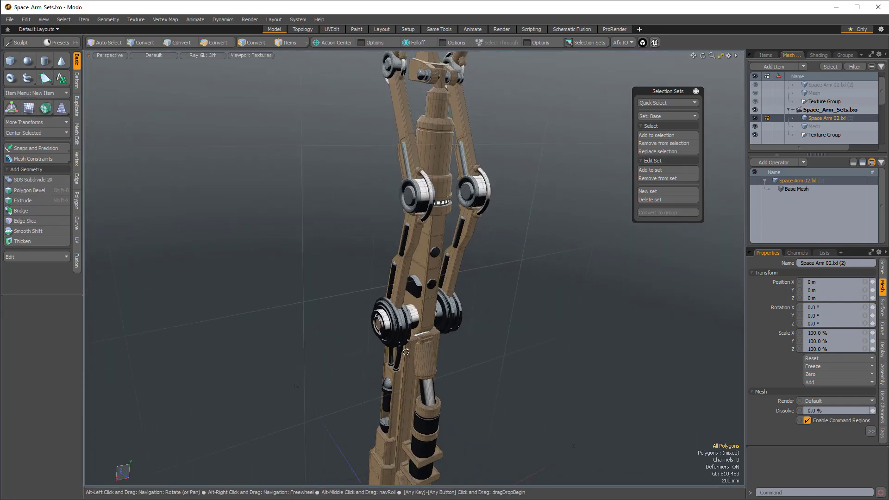
{"action": "left_click_drag", "start_coordinate": [405, 352], "coordinate": [455, 404], "text": "alt"}
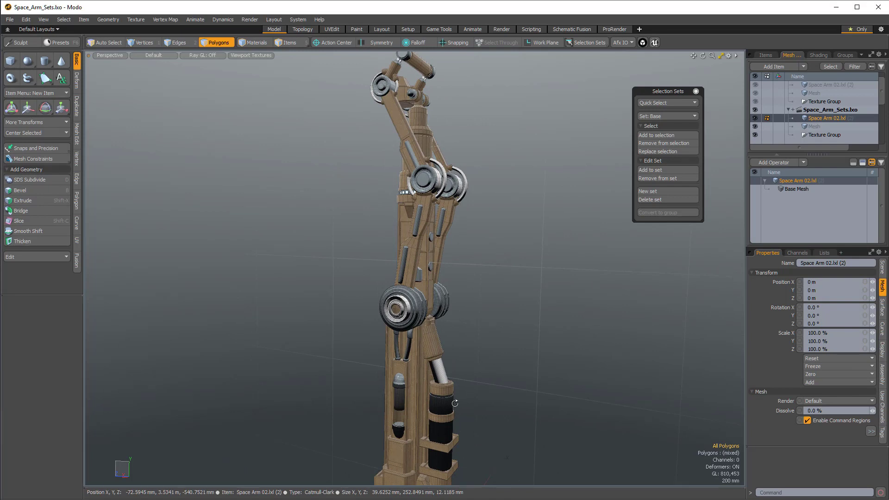
{"action": "left_click_drag", "start_coordinate": [524, 369], "coordinate": [389, 276], "text": "alt"}
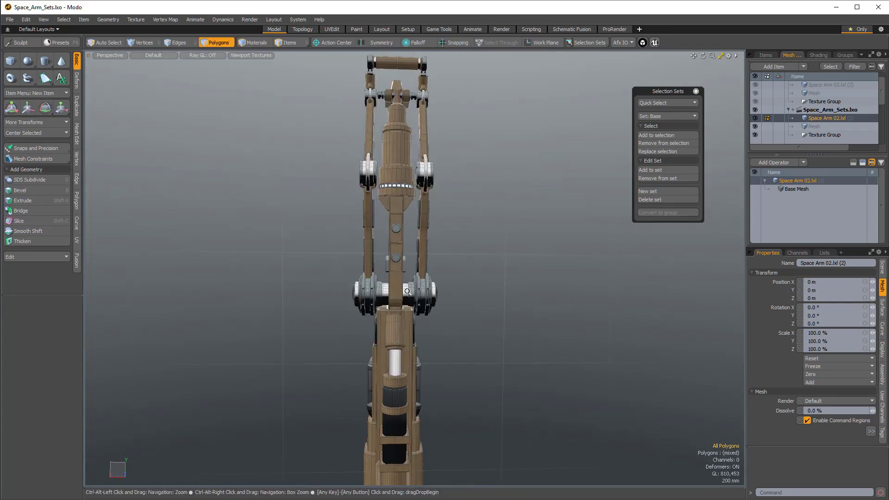
{"action": "scroll", "coordinate": [401, 274], "scroll_direction": "up", "scroll_amount": 4}
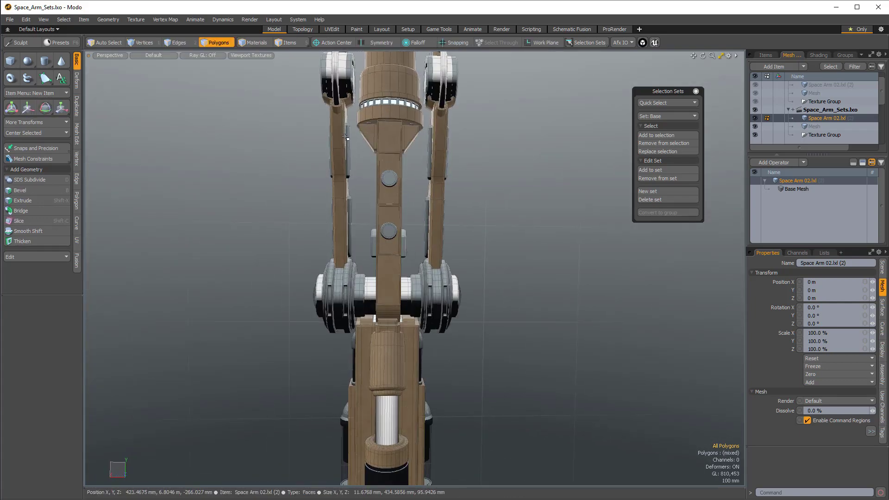
{"action": "mouse_move", "coordinate": [364, 159]}
{"action": "right_mouse_down"}
{"action": "mouse_move", "coordinate": [352, 132]}
{"action": "mouse_move", "coordinate": [369, 68]}
{"action": "mouse_move", "coordinate": [407, 63]}
{"action": "mouse_move", "coordinate": [422, 92]}
{"action": "mouse_move", "coordinate": [425, 132]}
{"action": "mouse_move", "coordinate": [408, 234]}
{"action": "mouse_move", "coordinate": [411, 290]}
{"action": "mouse_move", "coordinate": [376, 315]}
{"action": "mouse_move", "coordinate": [364, 159]}
{"action": "right_mouse_up"}
{"action": "left_click_drag", "start_coordinate": [390, 262], "coordinate": [388, 337], "text": "alt"}
{"action": "left_click_drag", "start_coordinate": [352, 180], "coordinate": [360, 292], "text": "alt+shift"}
Remove the polygons of the Base and Articulated_Base sets from the current selection.
{"action": "left_click", "coordinate": [690, 116]}
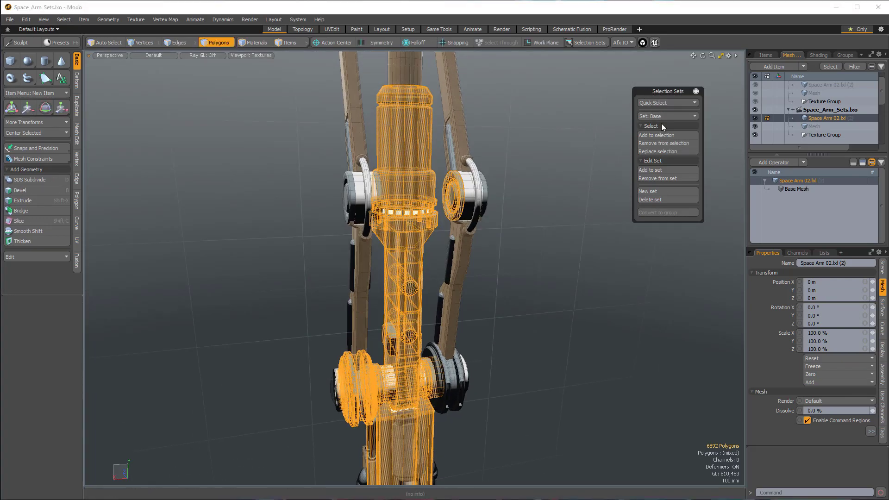
{"action": "left_click", "coordinate": [658, 144]}
{"action": "left_click_drag", "start_coordinate": [405, 348], "coordinate": [419, 340], "text": "alt"}
{"action": "left_click", "coordinate": [675, 115]}
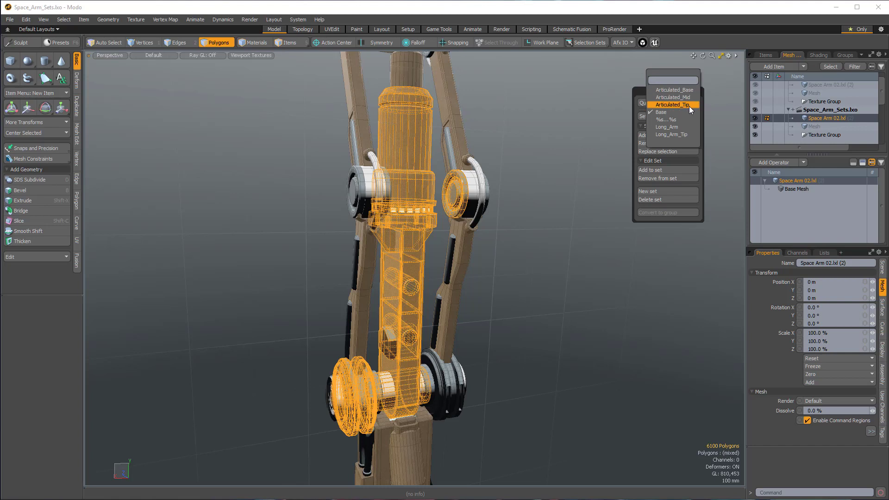
{"action": "left_click", "coordinate": [688, 91]}
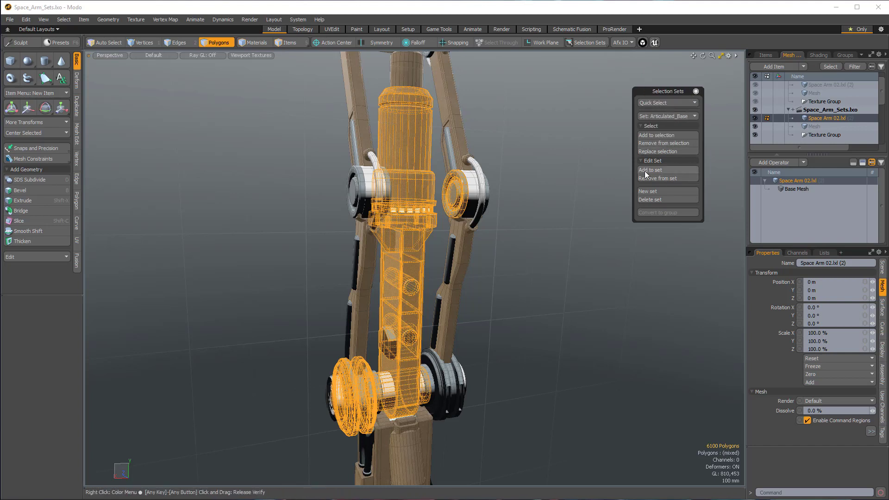
{"action": "left_click", "coordinate": [663, 143]}
{"action": "left_click_drag", "start_coordinate": [548, 255], "coordinate": [380, 313], "text": "alt"}
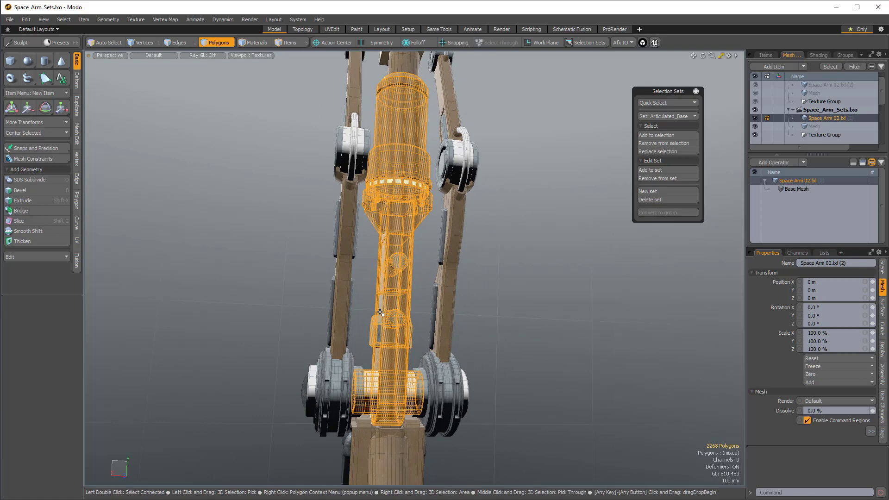
Clear the selection and recall the polygons of the Long_Arm set.
{"action": "left_click", "coordinate": [524, 333]}
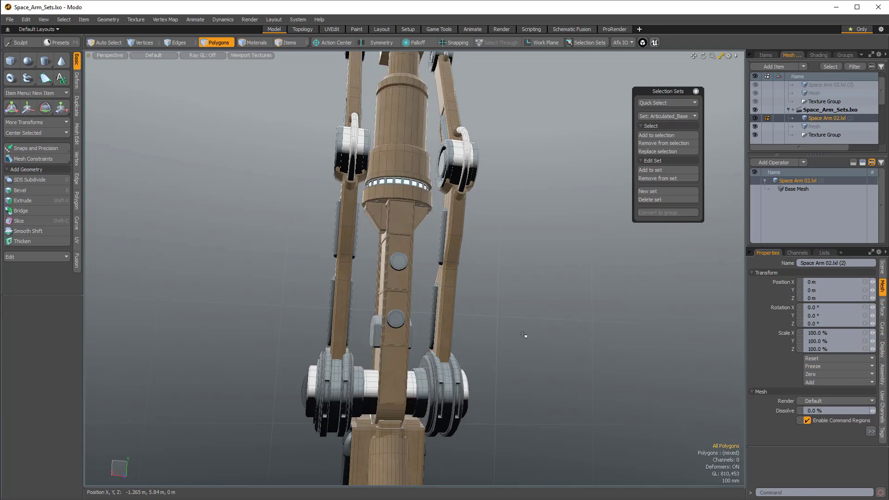
{"action": "left_click_drag", "start_coordinate": [524, 333], "coordinate": [399, 296], "text": "alt"}
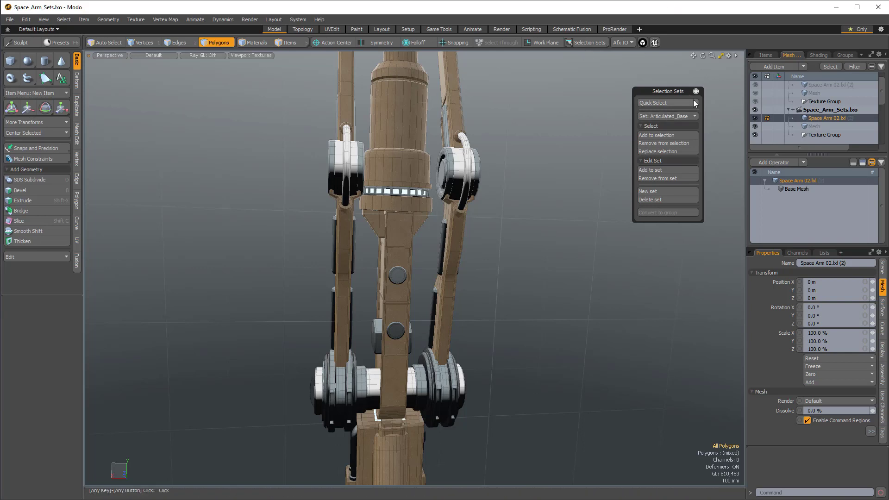
{"action": "left_click", "coordinate": [687, 116]}
{"action": "left_click", "coordinate": [699, 154]}
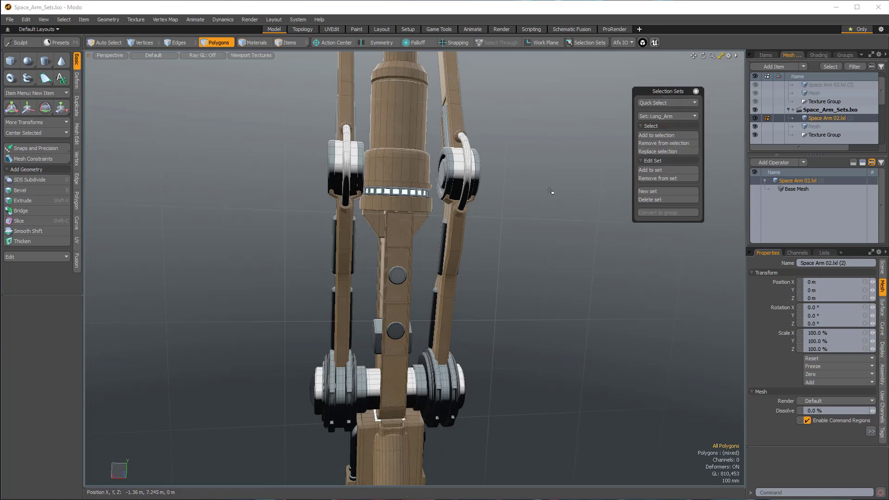
{"action": "left_click", "coordinate": [683, 102]}
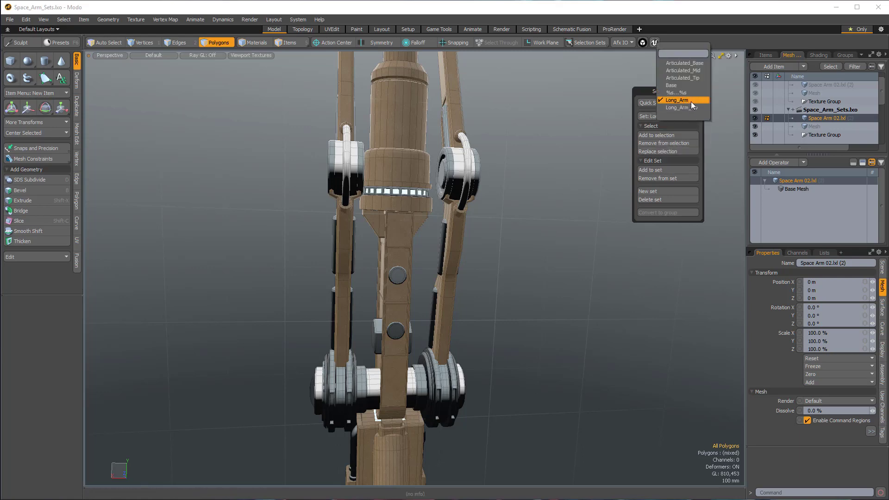
{"action": "left_click", "coordinate": [691, 101]}
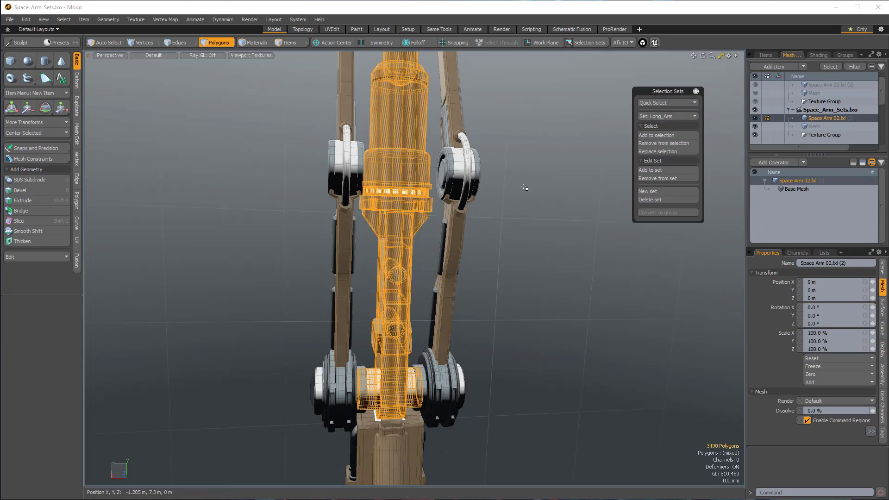
Hide the selected Long_Arm polygons and close the floating Selection Sets window.
{"action": "key", "text": "h"}
{"action": "left_click_drag", "start_coordinate": [540, 279], "coordinate": [516, 300], "text": "ctrl+alt"}
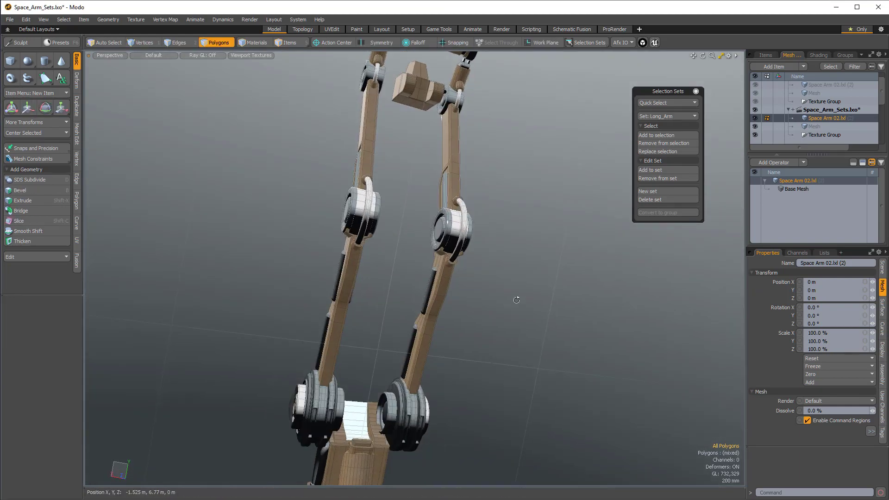
{"action": "left_click_drag", "start_coordinate": [669, 93], "coordinate": [656, 100]}
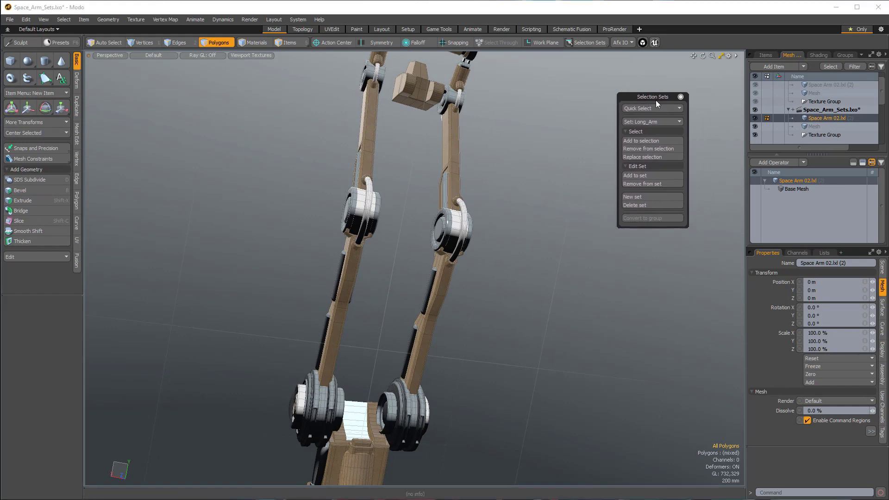
{"action": "left_click", "coordinate": [680, 95]}
{"action": "left_click_drag", "start_coordinate": [604, 193], "coordinate": [597, 176], "text": "alt"}
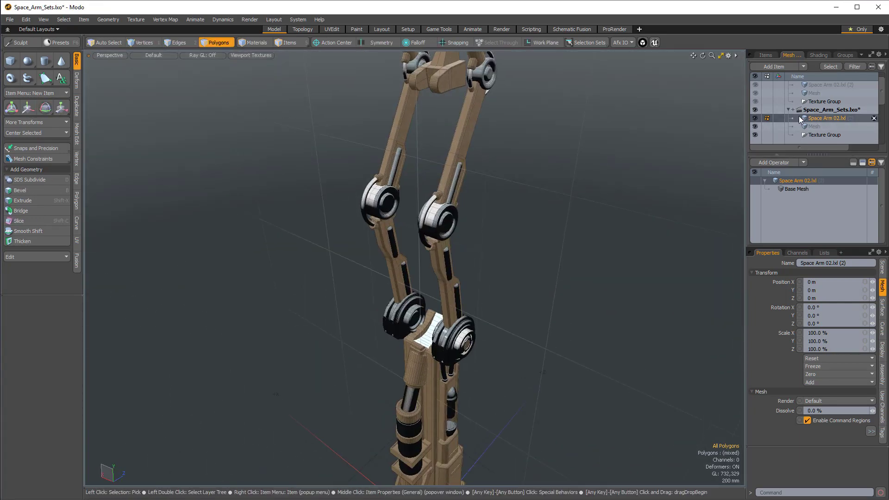
Make Space_Arm_Layers.lxo the current scene and expand it to list its separate mesh layers, with the other Space_Arm scenes collapsed.
{"action": "left_click", "coordinate": [788, 110]}
{"action": "left_click", "coordinate": [788, 85]}
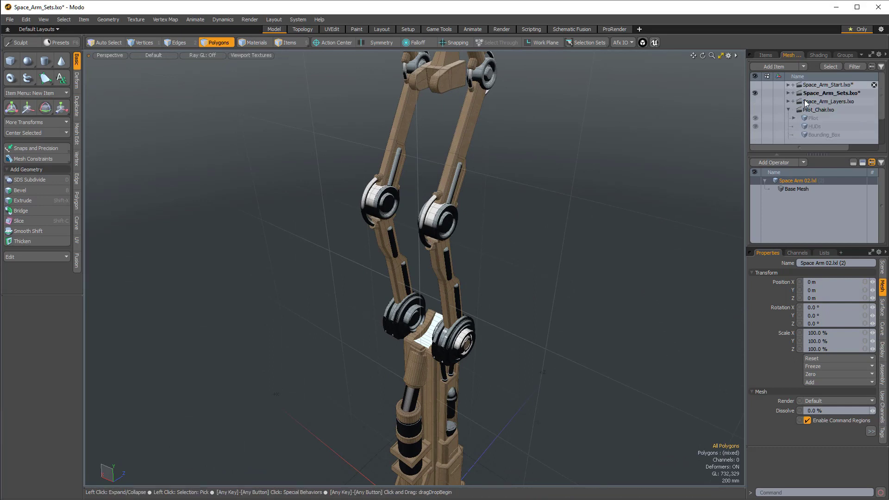
{"action": "left_click", "coordinate": [827, 101]}
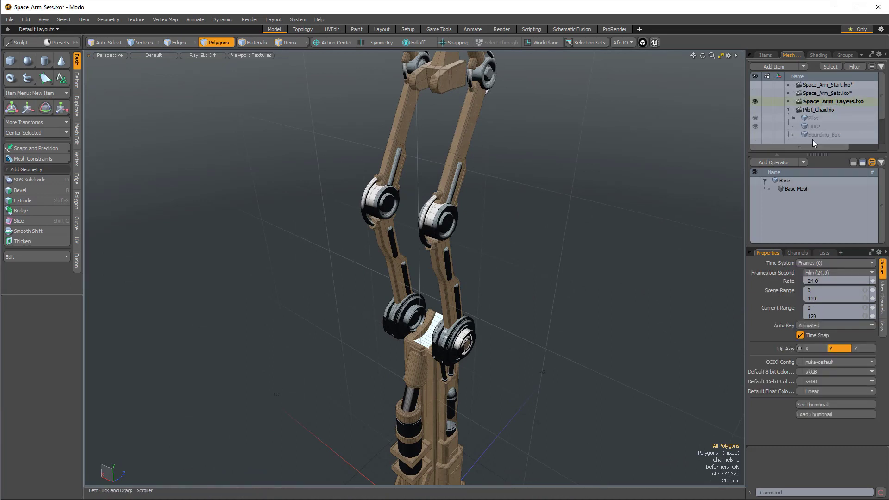
{"action": "left_click", "coordinate": [789, 111]}
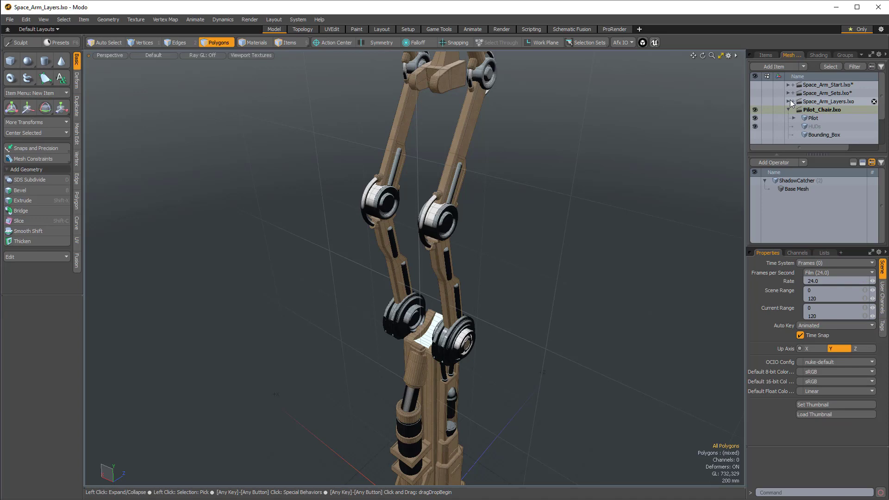
{"action": "left_click", "coordinate": [788, 102]}
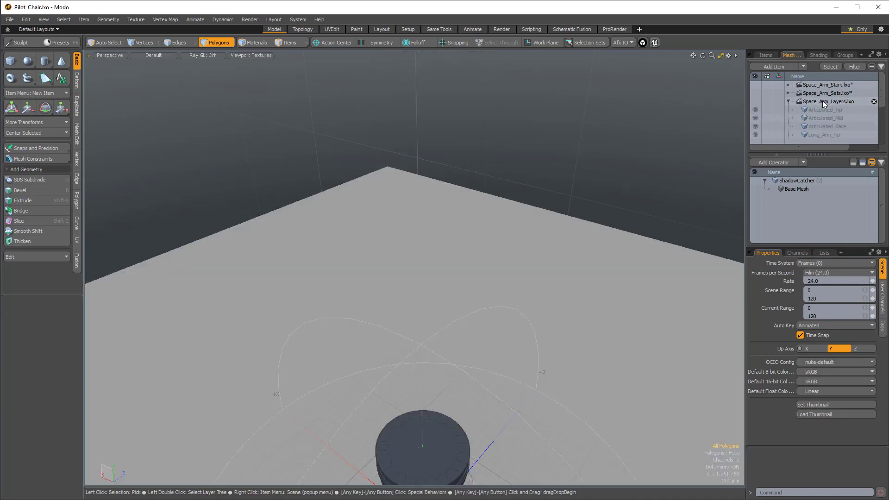
{"action": "left_click", "coordinate": [829, 103]}
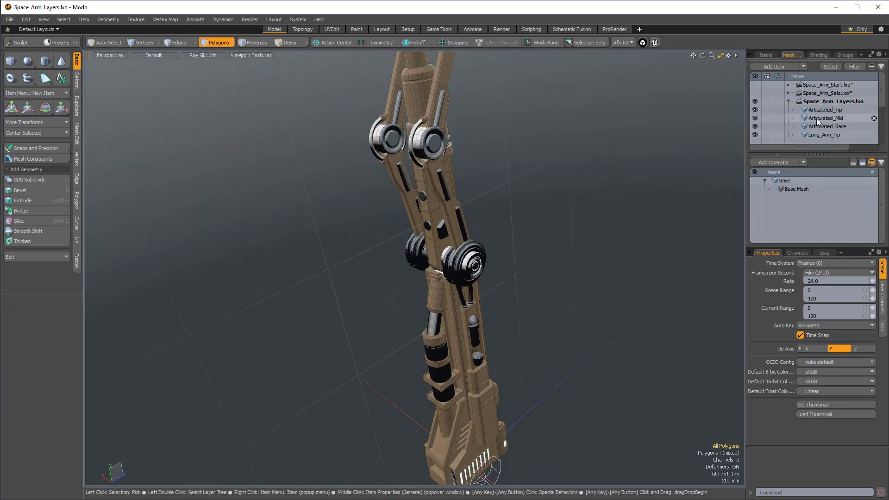
Show the Space Arm 02.lxl mesh alongside the separate part layers and hide it again with the Base mesh selected.
{"action": "scroll", "coordinate": [817, 119], "scroll_direction": "down", "scroll_amount": 1}
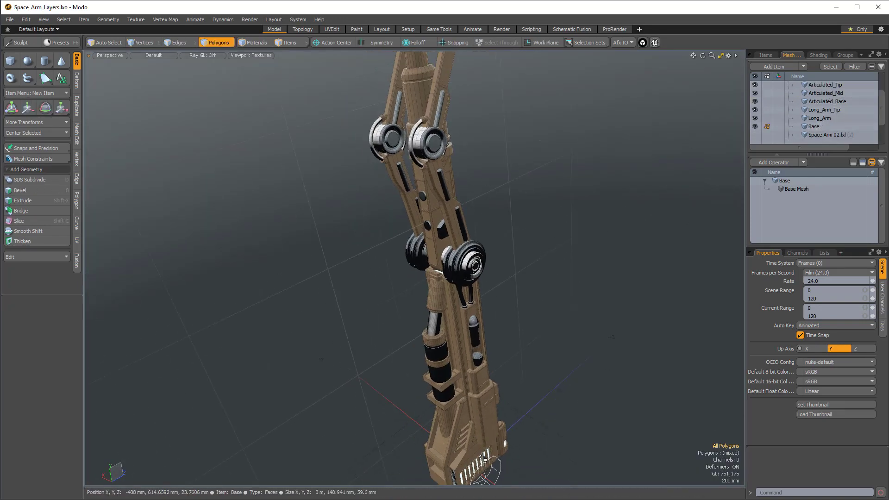
{"action": "left_click_drag", "start_coordinate": [419, 345], "coordinate": [496, 143], "text": "alt"}
{"action": "left_click_drag", "start_coordinate": [658, 185], "coordinate": [416, 284], "text": "alt"}
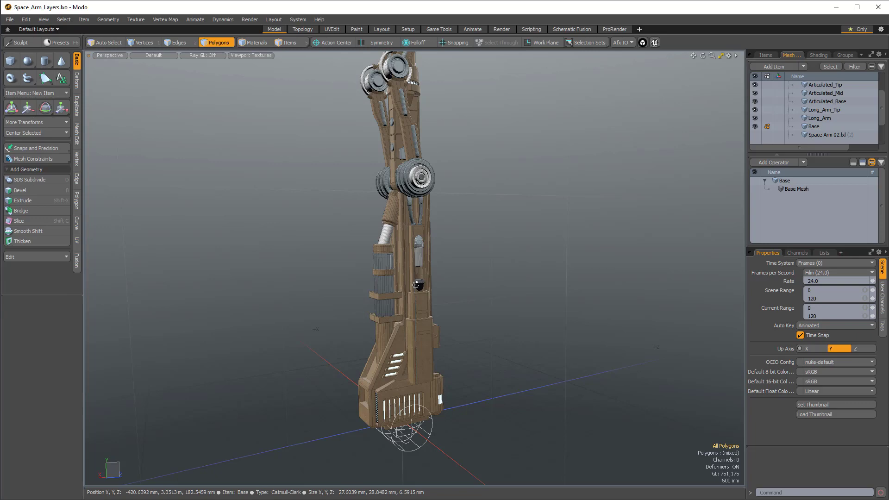
{"action": "left_click_drag", "start_coordinate": [478, 199], "coordinate": [479, 222], "text": "alt"}
{"action": "left_click_drag", "start_coordinate": [479, 222], "coordinate": [480, 292], "text": "alt+shift"}
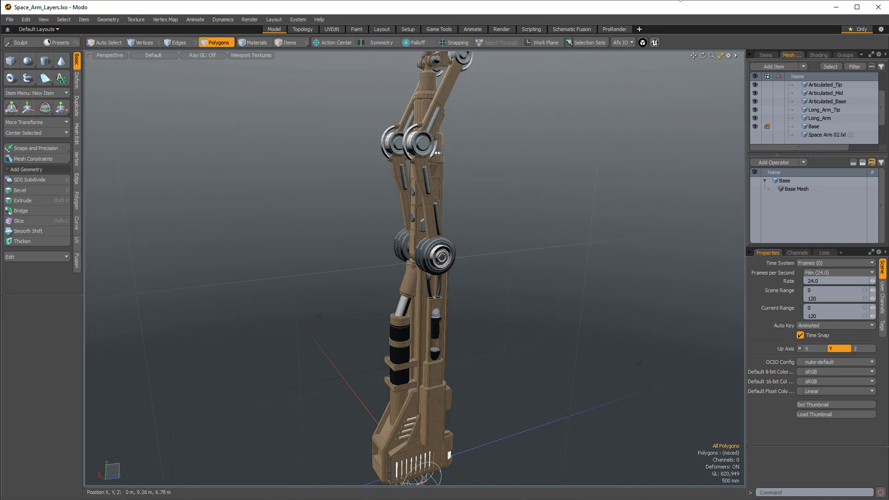
{"action": "left_click", "coordinate": [823, 135]}
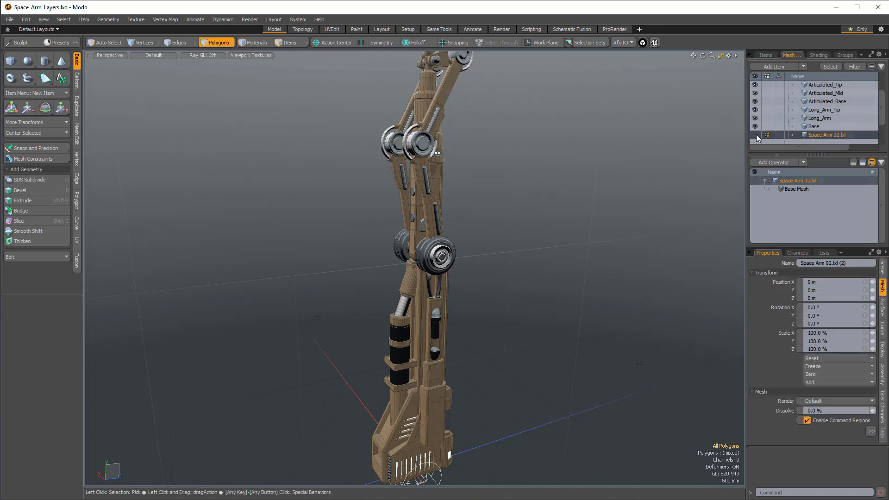
{"action": "left_click", "coordinate": [755, 135]}
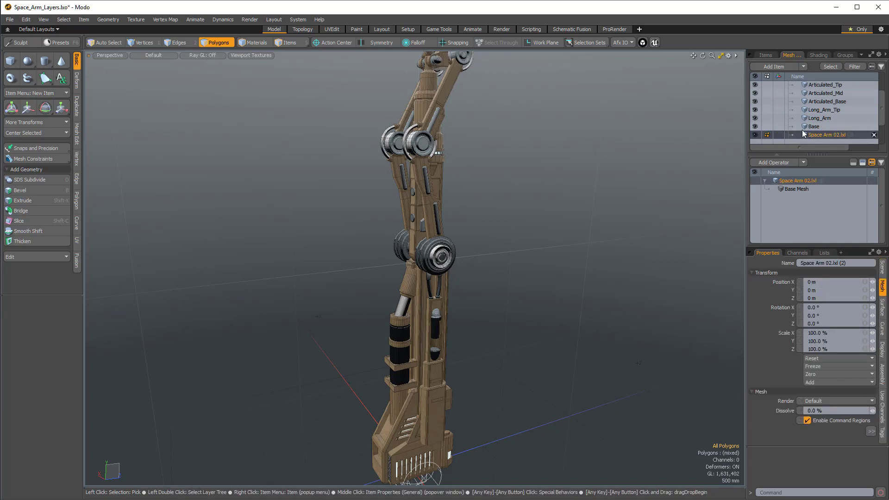
{"action": "left_click", "coordinate": [781, 127]}
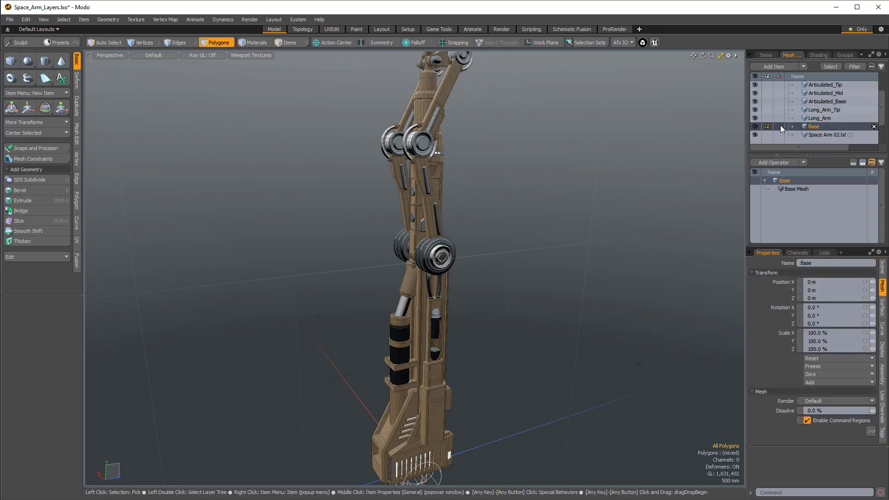
{"action": "left_click", "coordinate": [755, 134]}
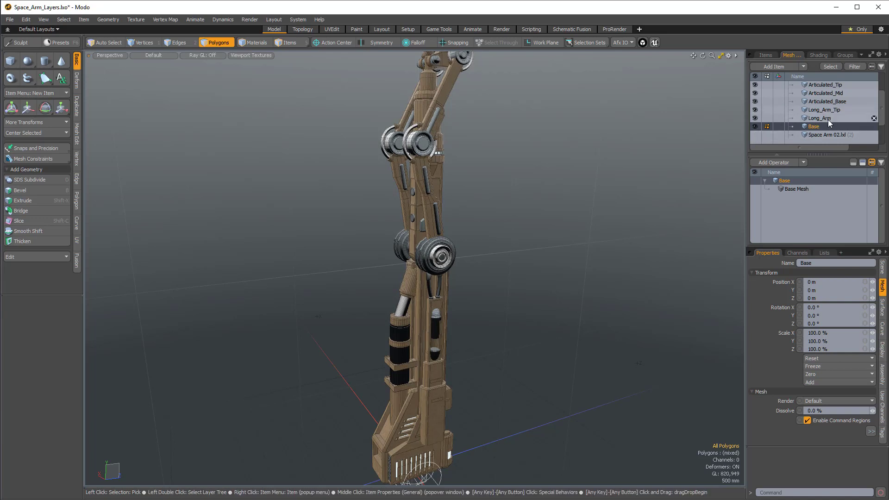
Select the Long_Arm_Tip mesh and switch to the Setup layout with the scene's item list displayed.
{"action": "left_click", "coordinate": [827, 112]}
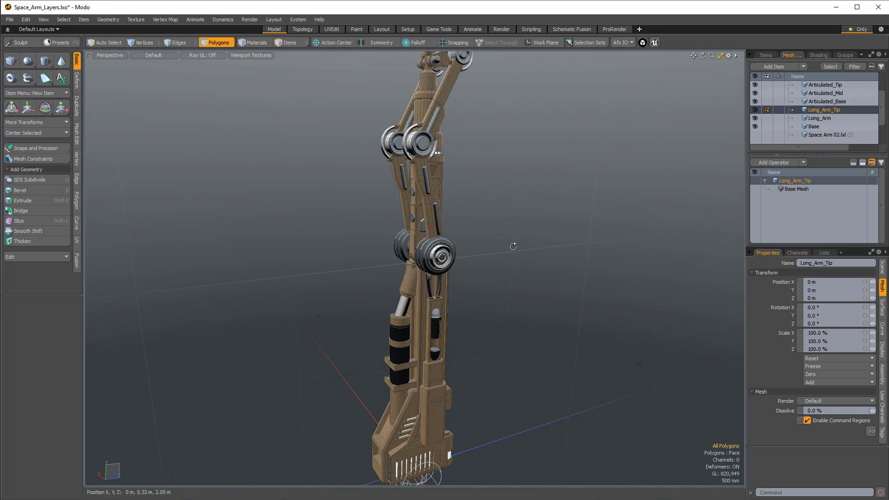
{"action": "left_click_drag", "start_coordinate": [512, 246], "coordinate": [438, 268], "text": "alt"}
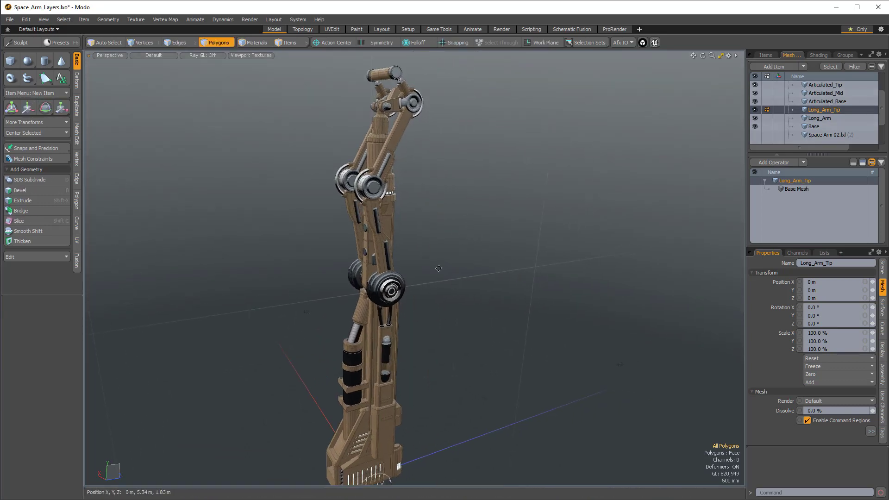
{"action": "left_click_drag", "start_coordinate": [427, 332], "coordinate": [529, 341], "text": "alt"}
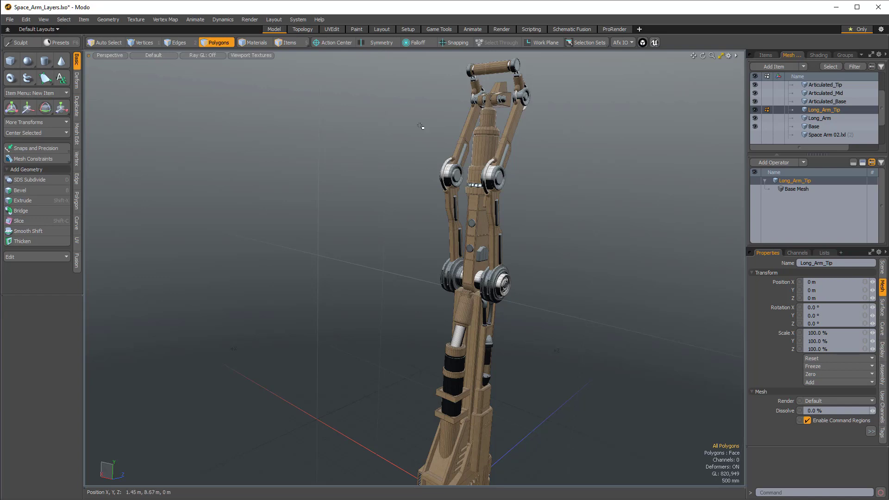
{"action": "left_click", "coordinate": [409, 29]}
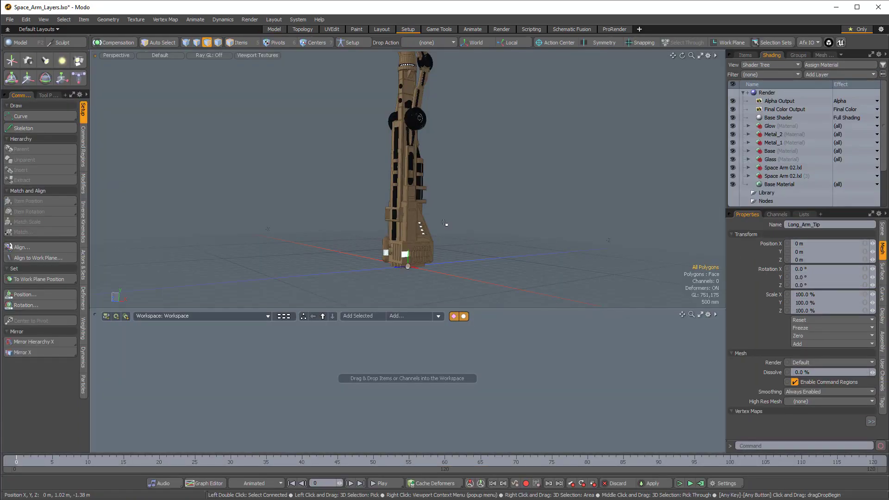
{"action": "left_click_drag", "start_coordinate": [444, 223], "coordinate": [407, 232], "text": "alt"}
{"action": "scroll", "coordinate": [424, 224], "scroll_direction": "up", "scroll_amount": 5}
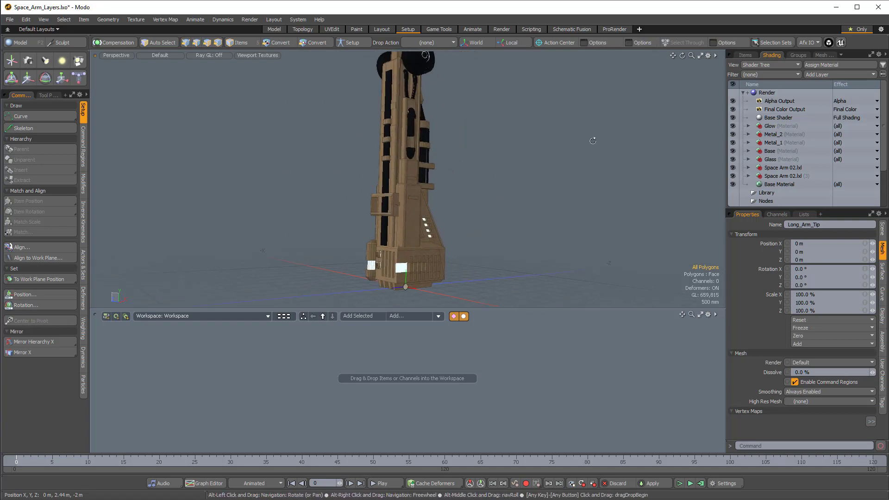
{"action": "left_click", "coordinate": [746, 56]}
Add a locator at the origin beneath the arm and name it Arm_Base.
{"action": "left_click_drag", "start_coordinate": [408, 280], "coordinate": [469, 153], "text": "alt"}
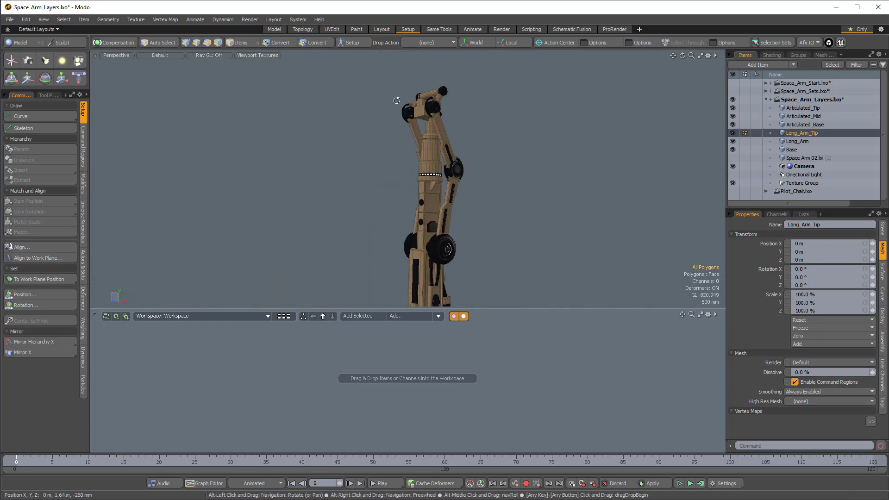
{"action": "left_click_drag", "start_coordinate": [396, 100], "coordinate": [419, 224], "text": "alt"}
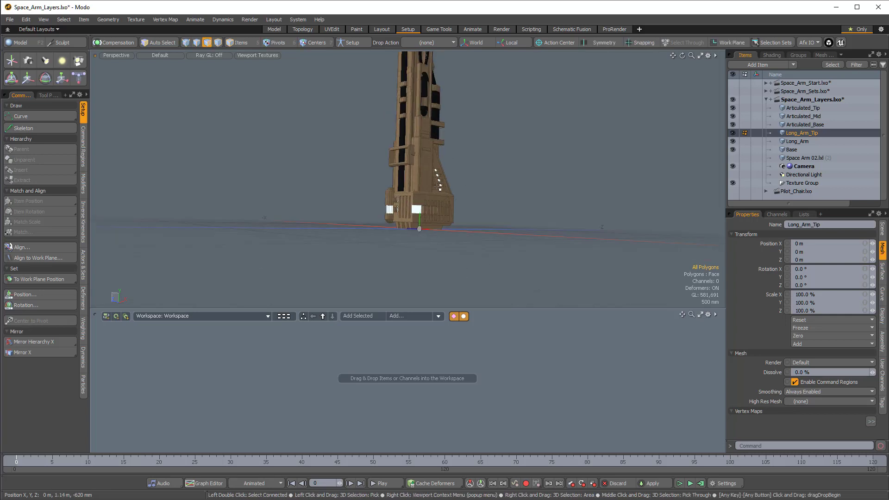
{"action": "left_click_drag", "start_coordinate": [446, 189], "coordinate": [333, 171], "text": "alt"}
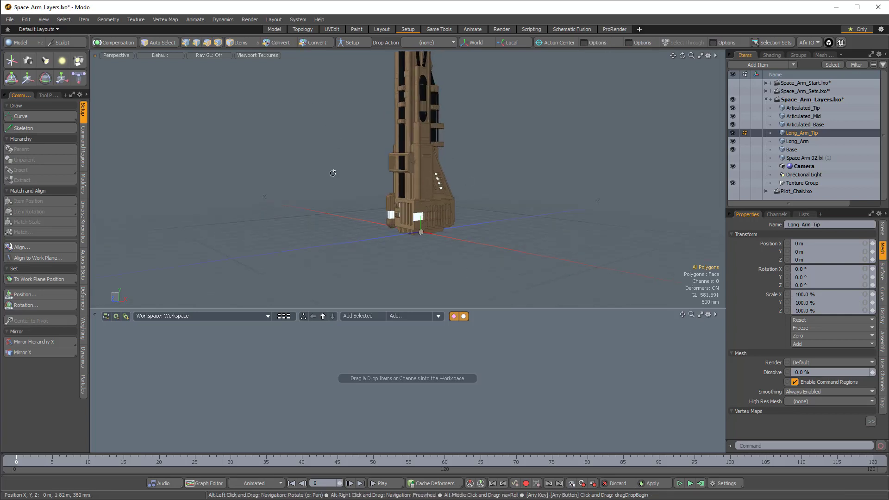
{"action": "left_click", "coordinate": [12, 62]}
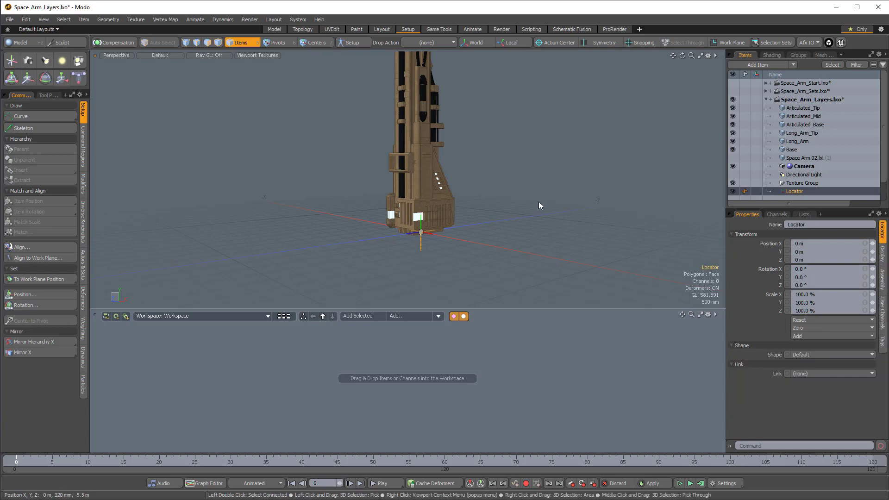
{"action": "left_click", "coordinate": [811, 224]}
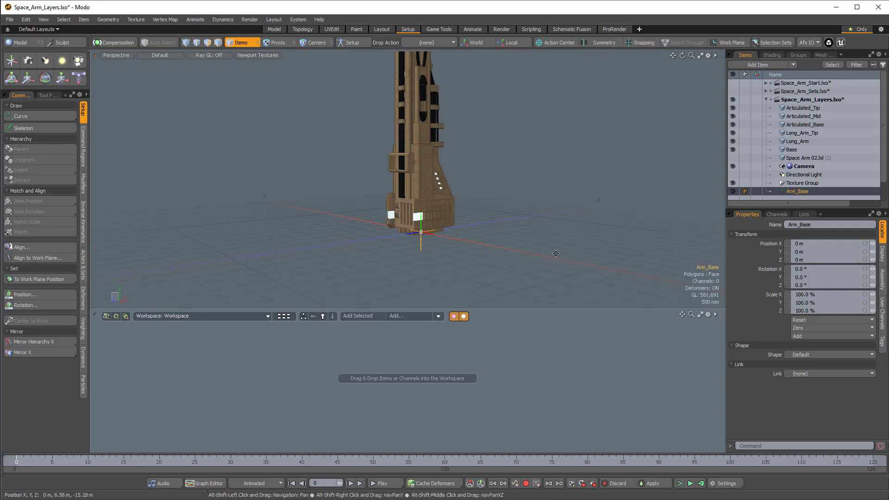
Give the Arm_Base locator a Custom shape and set that shape to Circle.
{"action": "left_click_drag", "start_coordinate": [500, 232], "coordinate": [574, 250], "text": "alt"}
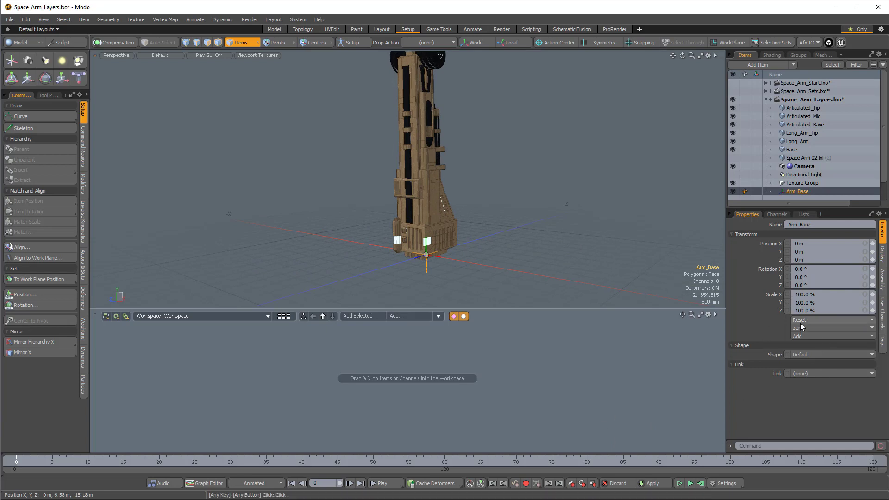
{"action": "left_click", "coordinate": [802, 355]}
{"action": "left_click", "coordinate": [828, 359]}
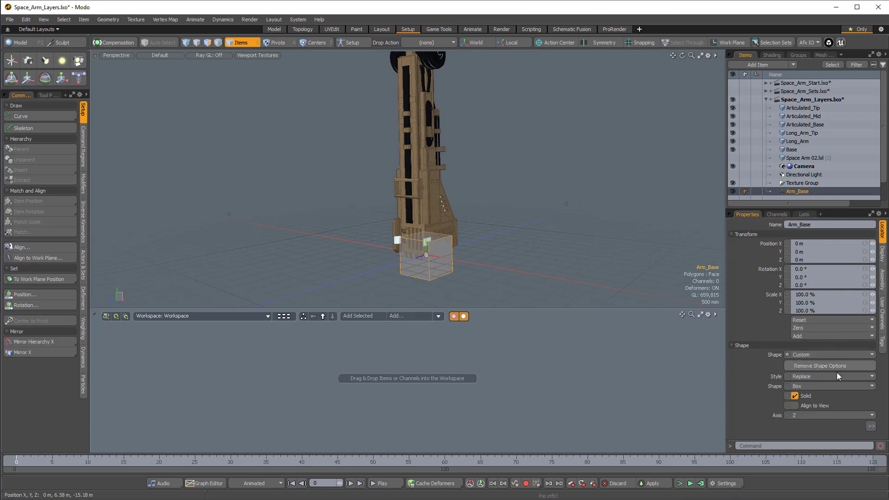
{"action": "left_click", "coordinate": [830, 356]}
{"action": "left_click", "coordinate": [830, 357]}
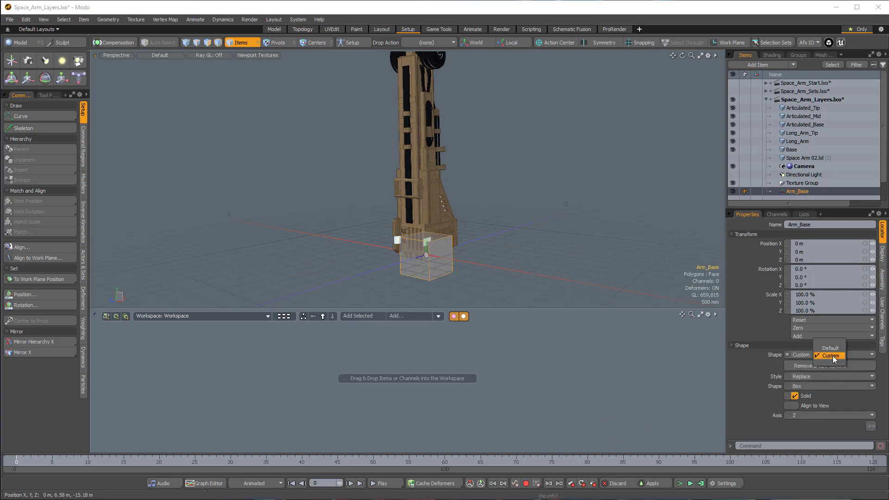
{"action": "left_click", "coordinate": [814, 385]}
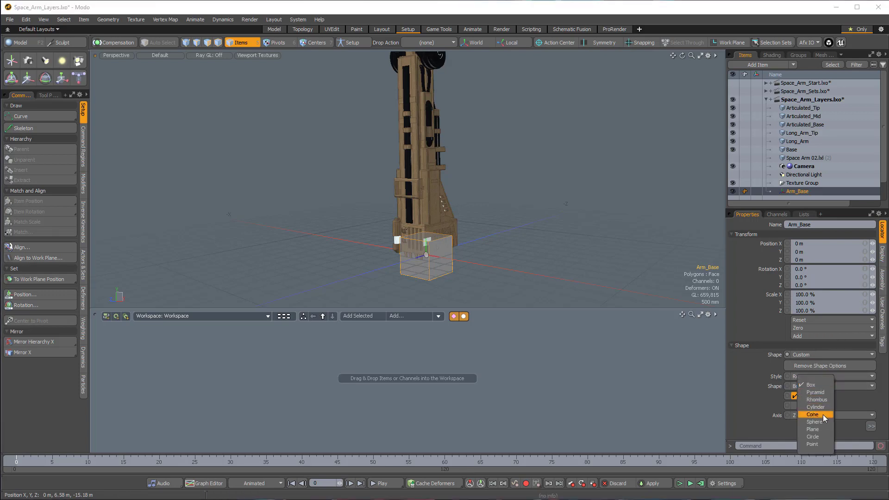
{"action": "left_click", "coordinate": [827, 437]}
Set the Arm_Base circle's axis to Y and enlarge its radius to about 1.49 m.
{"action": "left_click", "coordinate": [795, 415]}
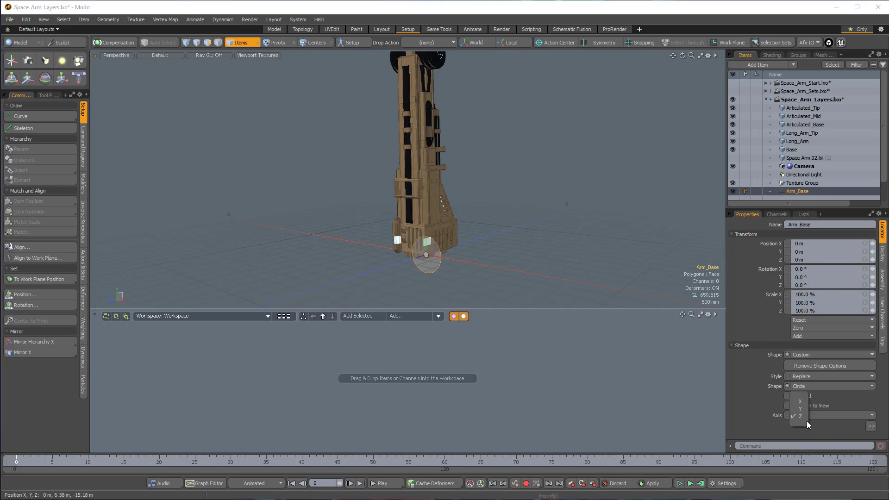
{"action": "left_click", "coordinate": [799, 410]}
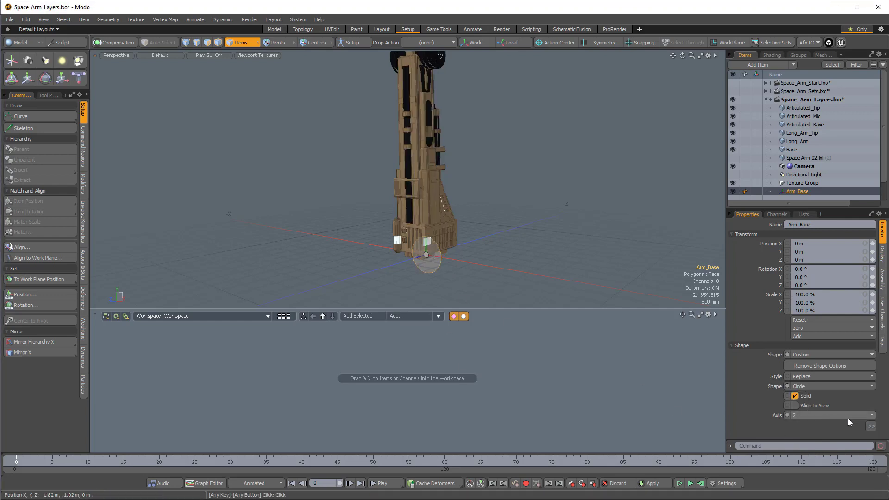
{"action": "left_click", "coordinate": [870, 426]}
{"action": "left_click", "coordinate": [862, 385]}
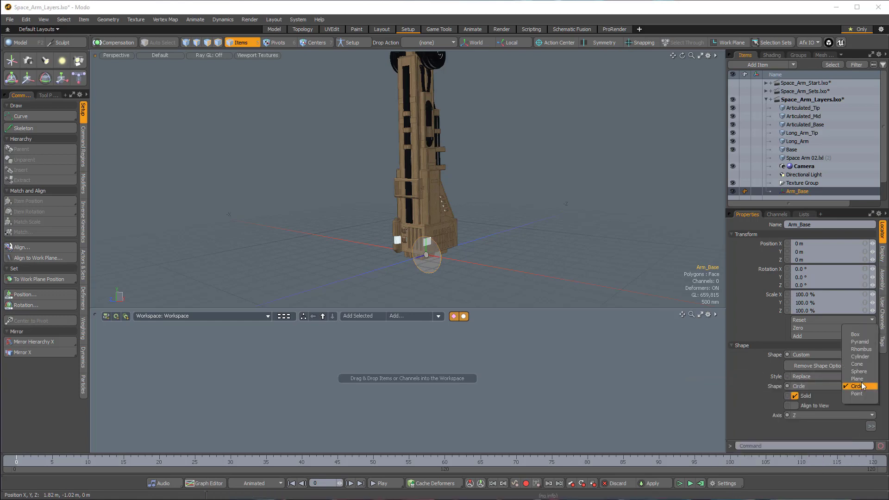
{"action": "left_click", "coordinate": [814, 387]}
{"action": "left_click", "coordinate": [811, 415]}
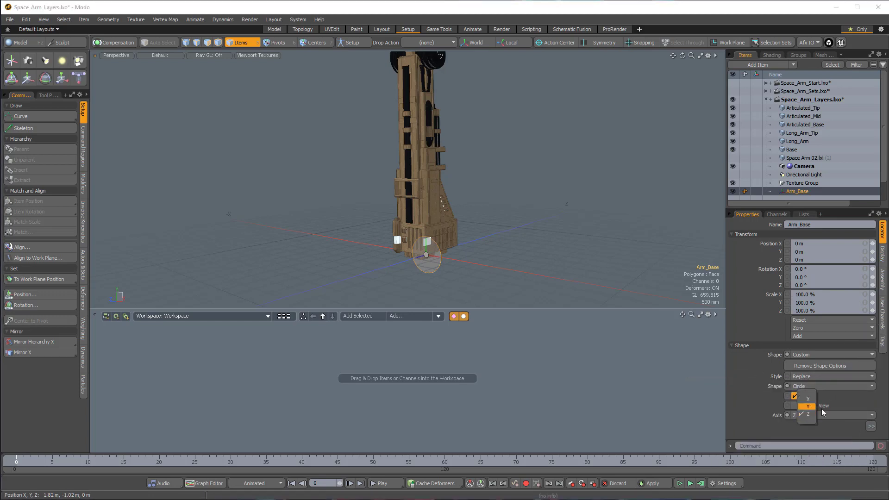
{"action": "left_click", "coordinate": [808, 408]}
{"action": "left_click", "coordinate": [870, 426]}
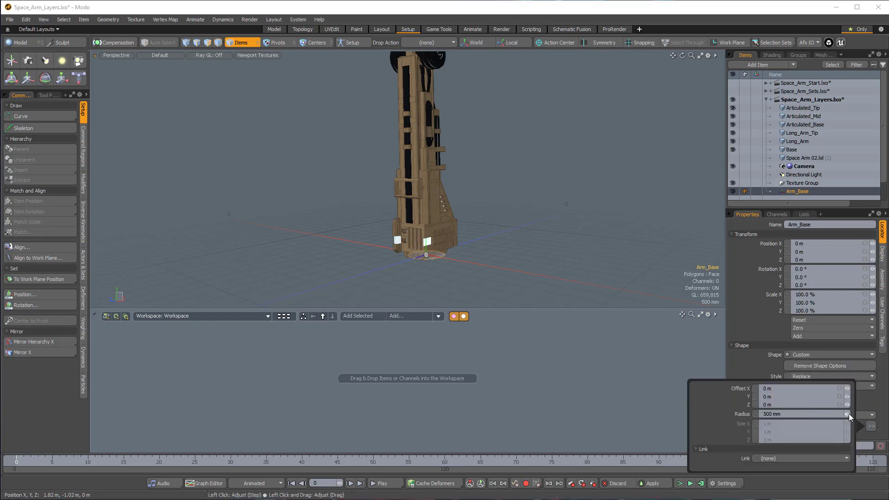
{"action": "mouse_move", "coordinate": [848, 413]}
{"action": "left_mouse_down"}
{"action": "mouse_move", "coordinate": [865, 413]}
{"action": "mouse_move", "coordinate": [850, 413]}
{"action": "left_mouse_up"}
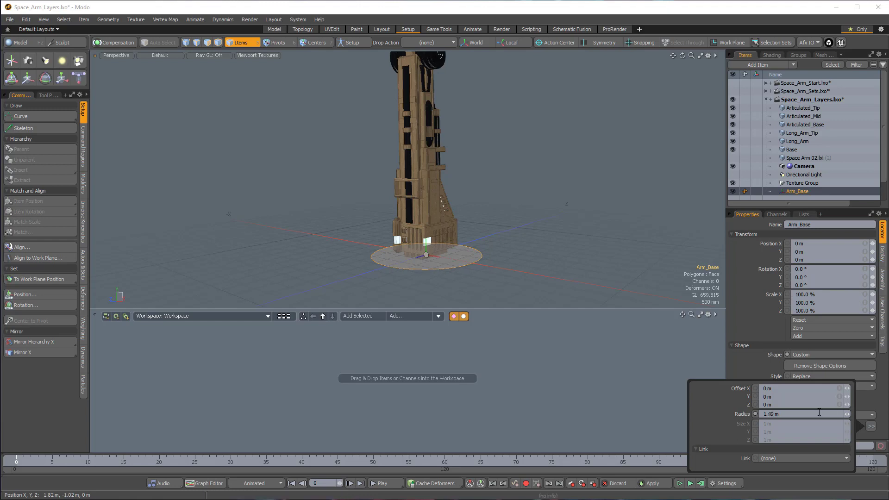
Examine the space arm's joints from the base up to the articulated tip to locate the pivot points for the rig.
{"action": "left_click_drag", "start_coordinate": [398, 287], "coordinate": [439, 153], "text": "alt"}
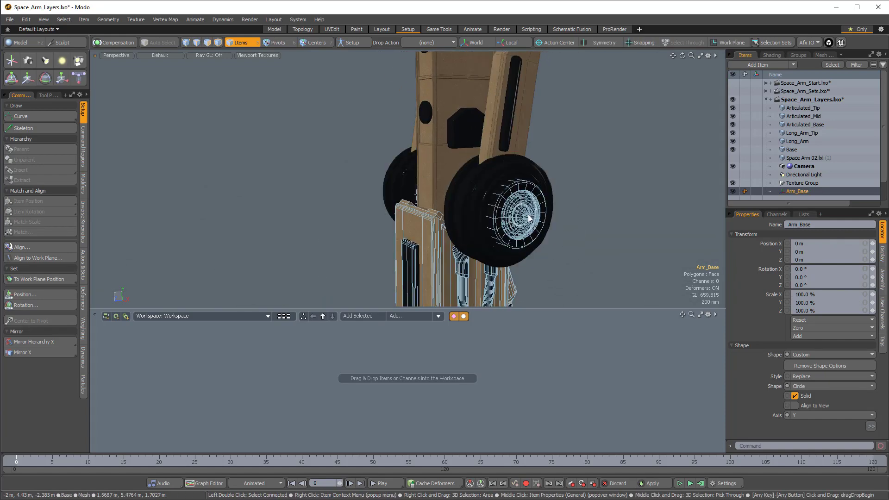
{"action": "left_click_drag", "start_coordinate": [517, 212], "coordinate": [509, 259], "text": "alt+shift"}
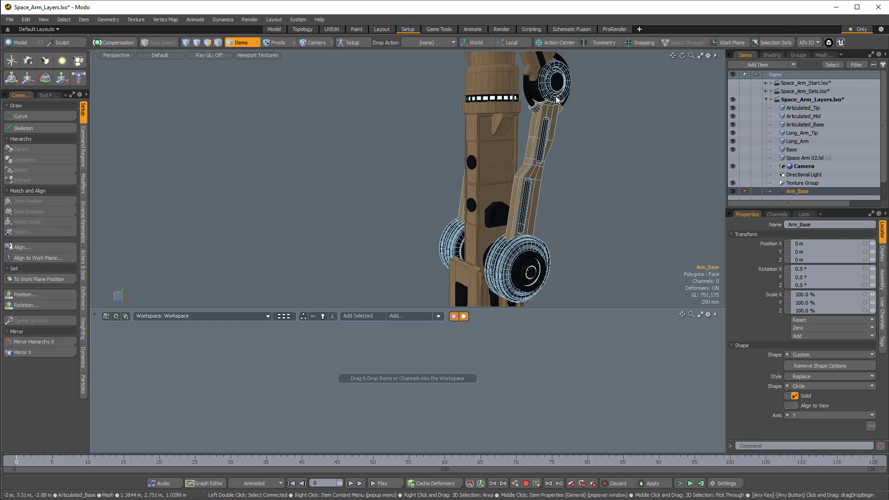
{"action": "left_click_drag", "start_coordinate": [606, 169], "coordinate": [531, 248], "text": "alt"}
{"action": "left_click_drag", "start_coordinate": [523, 206], "coordinate": [510, 219], "text": "alt"}
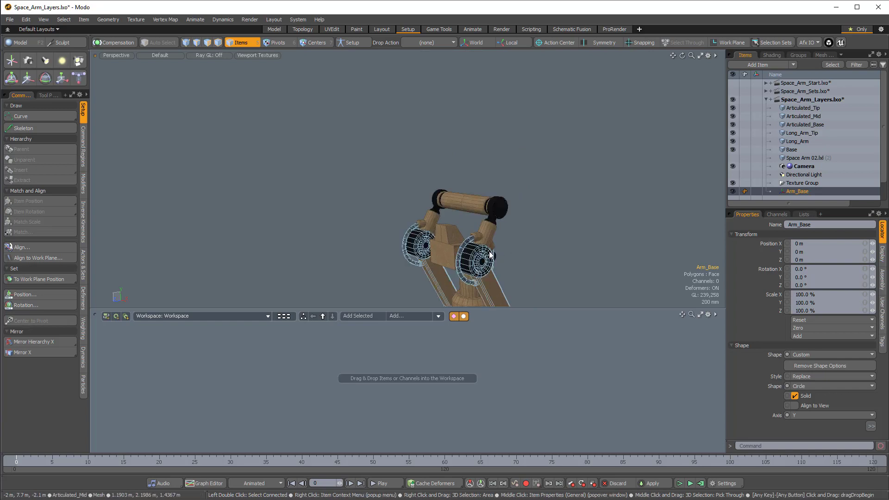
{"action": "left_click_drag", "start_coordinate": [448, 248], "coordinate": [282, 208], "text": "alt+shift"}
{"action": "left_click_drag", "start_coordinate": [282, 208], "coordinate": [466, 259], "text": "alt+shift"}
{"action": "left_click_drag", "start_coordinate": [467, 259], "coordinate": [377, 223], "text": "alt"}
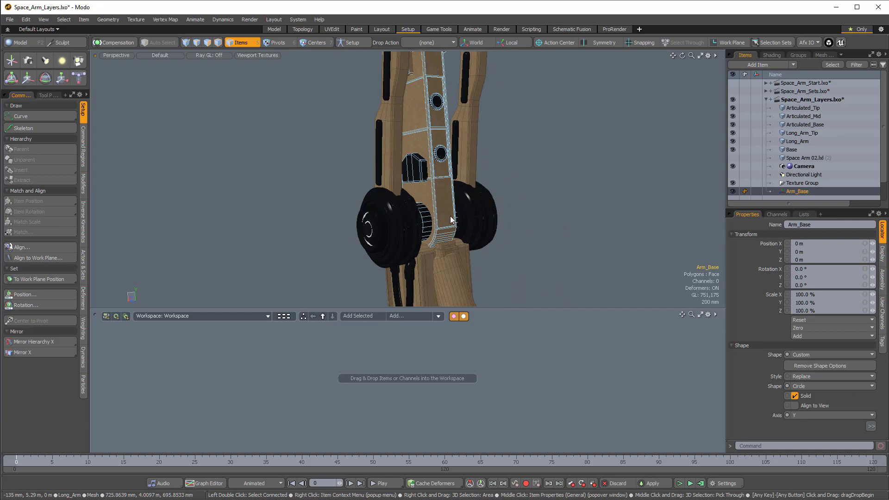
{"action": "left_click_drag", "start_coordinate": [438, 209], "coordinate": [388, 108], "text": "alt"}
Select the full loop of polygons around the pivot cylinder at the lower end of the Long_Arm mesh.
{"action": "scroll", "coordinate": [347, 166], "scroll_direction": "up", "scroll_amount": 3}
{"action": "left_click", "coordinate": [364, 168]}
{"action": "key", "text": "3"}
{"action": "key", "text": "l"}
{"action": "scroll", "coordinate": [456, 250], "scroll_direction": "down", "scroll_amount": 3}
{"action": "left_click_drag", "start_coordinate": [496, 167], "coordinate": [477, 176], "text": "alt"}
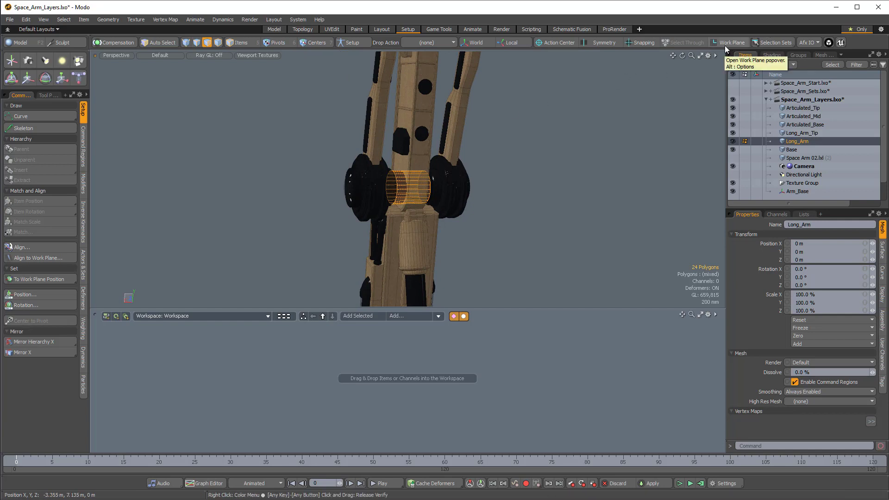
Align the work plane to the selected pivot cylinder polygons at the Long_Arm's lower joint.
{"action": "left_click", "coordinate": [724, 45]}
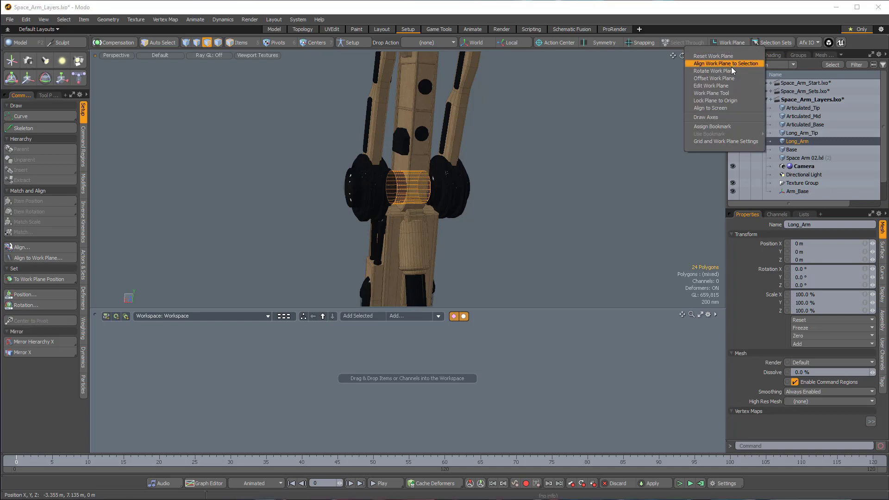
{"action": "left_click", "coordinate": [711, 63]}
{"action": "left_click_drag", "start_coordinate": [537, 203], "coordinate": [477, 198], "text": "alt"}
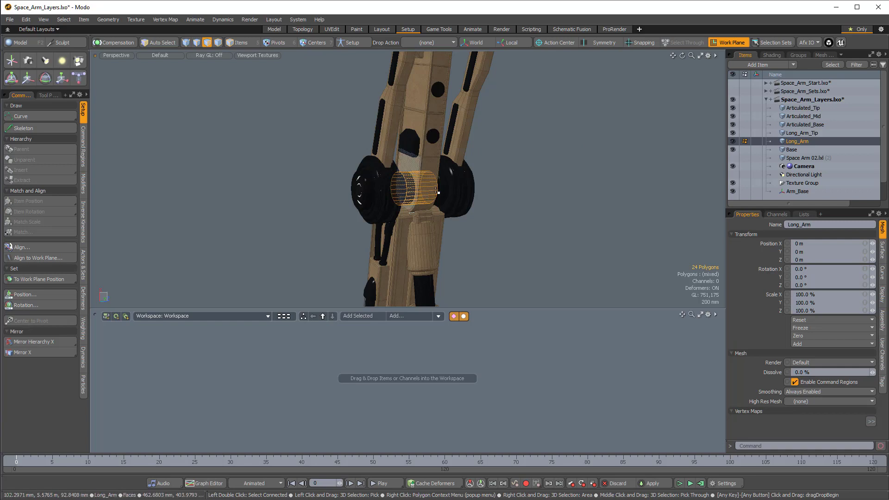
{"action": "left_click_drag", "start_coordinate": [332, 208], "coordinate": [358, 192], "text": "alt"}
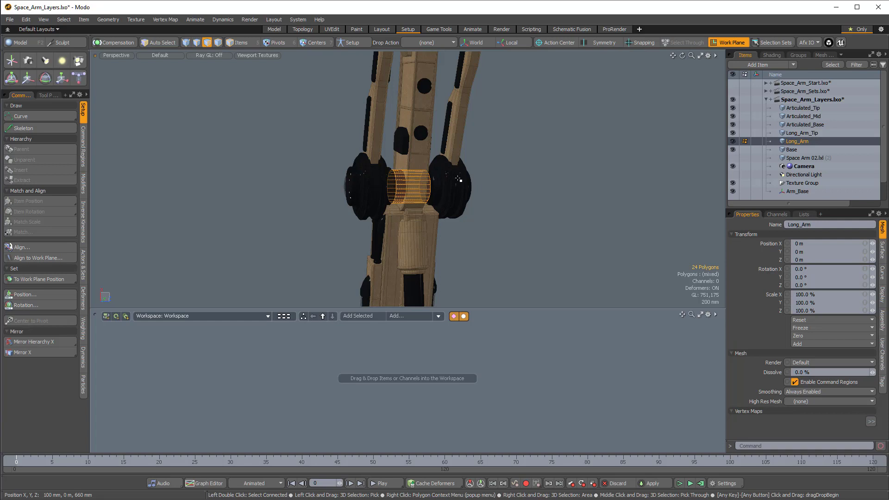
{"action": "left_click_drag", "start_coordinate": [459, 179], "coordinate": [190, 127], "text": "alt"}
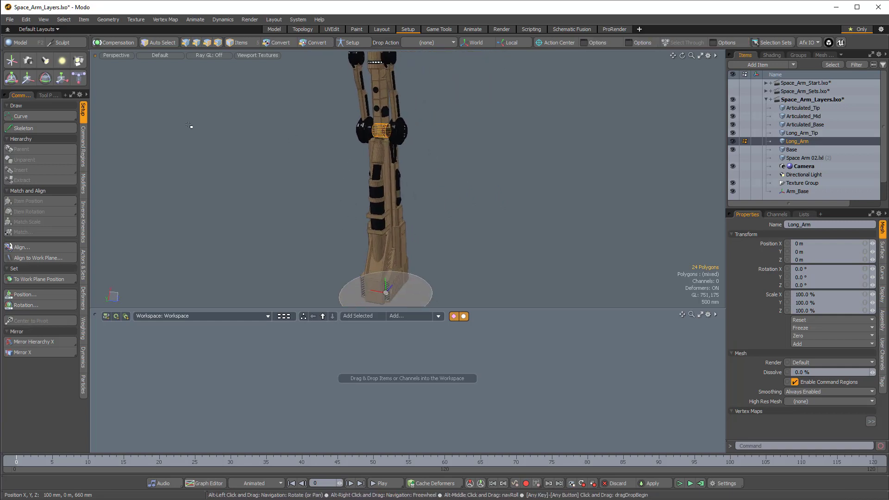
Add a locator and set it to the work plane position at the Long_Arm's lower joint.
{"action": "left_click", "coordinate": [11, 61]}
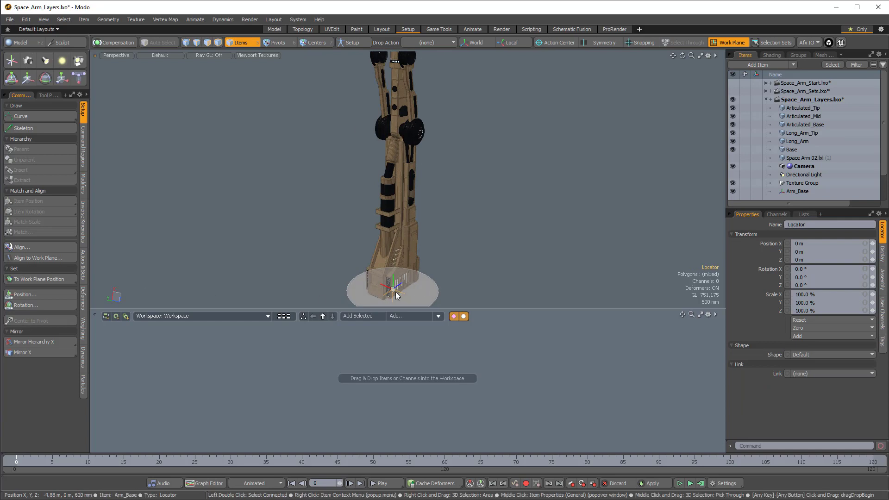
{"action": "scroll", "coordinate": [402, 141], "scroll_direction": "up", "scroll_amount": 5}
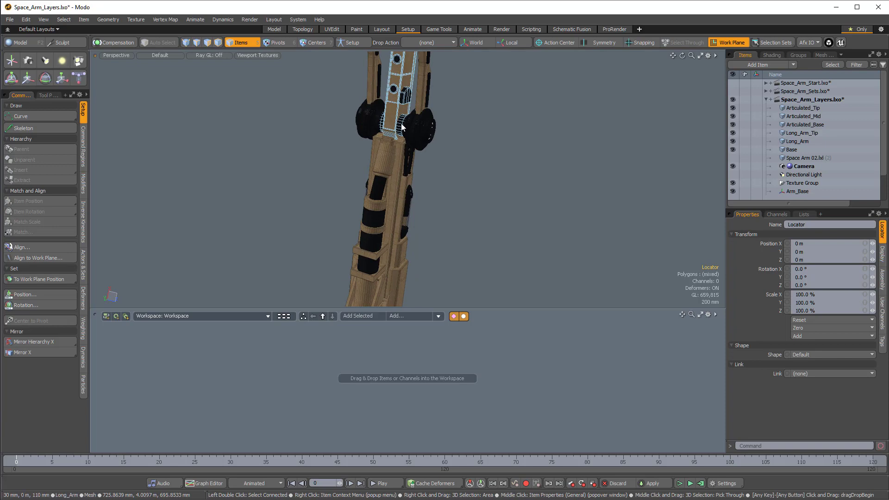
{"action": "left_click_drag", "start_coordinate": [409, 155], "coordinate": [469, 84], "text": "alt+shift"}
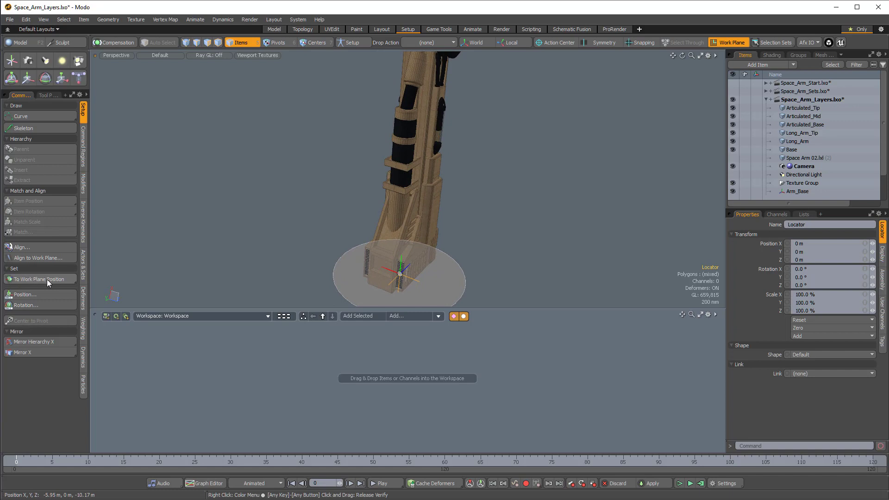
{"action": "left_click_drag", "start_coordinate": [40, 279], "coordinate": [57, 290]}
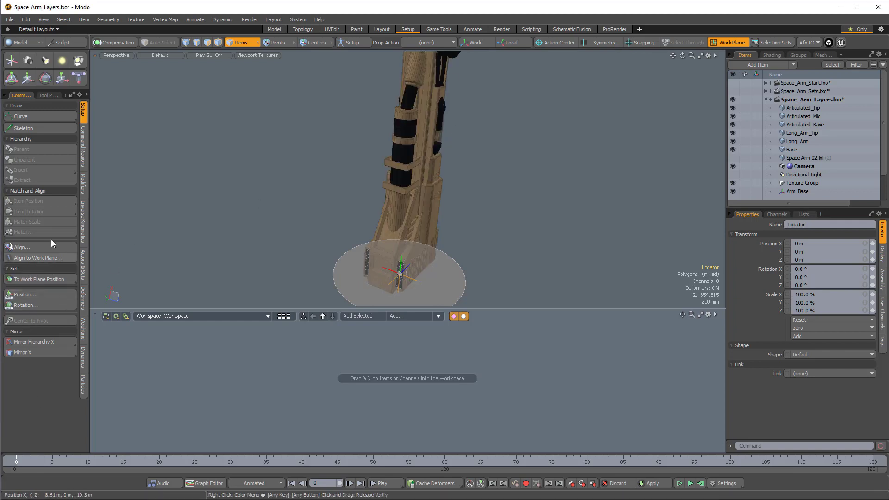
{"action": "left_click", "coordinate": [51, 279]}
{"action": "left_click_drag", "start_coordinate": [457, 111], "coordinate": [437, 153], "text": "alt+shift"}
{"action": "left_click_drag", "start_coordinate": [438, 153], "coordinate": [365, 168], "text": "alt+shift"}
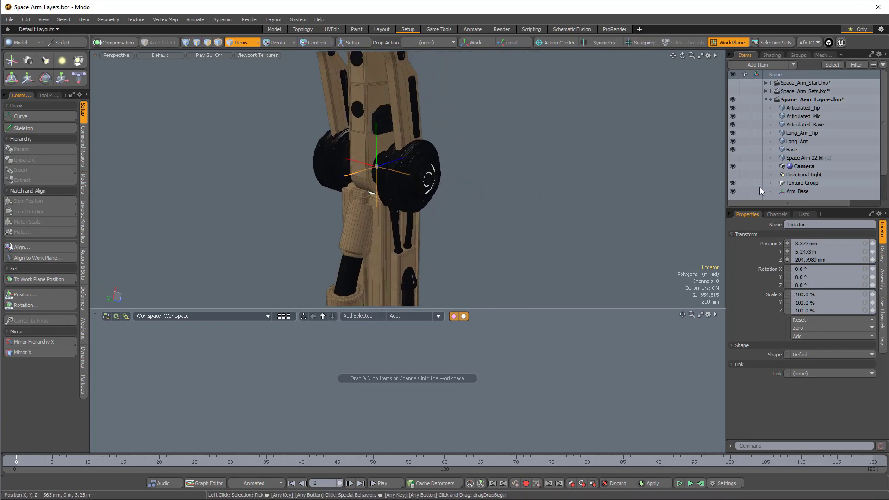
Rename the locator at the lower joint as Long_Arm_Base_Joint.
{"action": "double_click", "coordinate": [810, 225]}
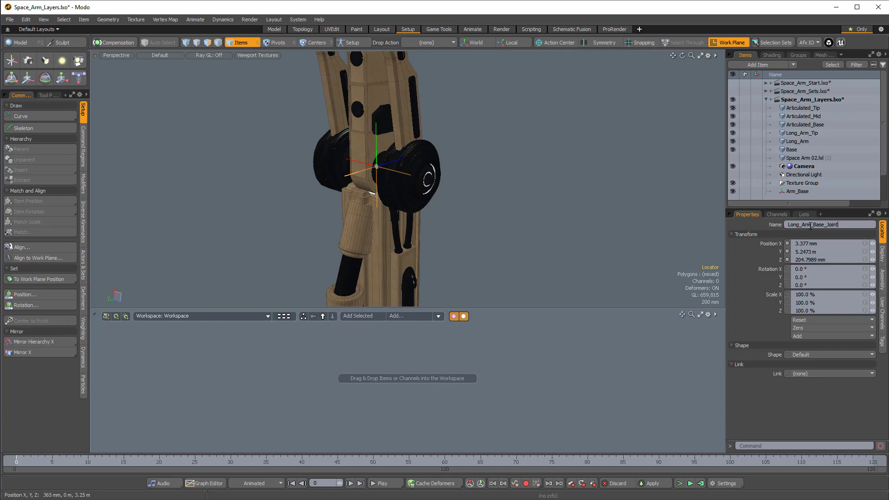
{"action": "key", "text": "Return"}
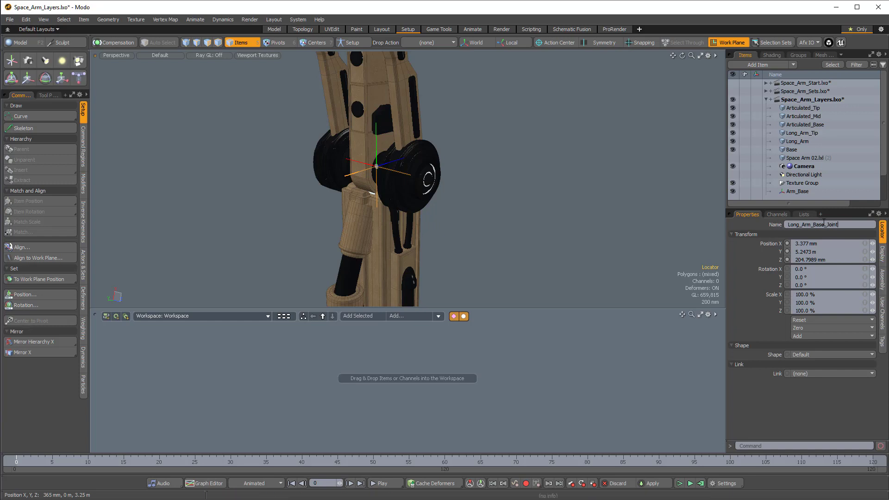
{"action": "left_click_drag", "start_coordinate": [468, 192], "coordinate": [486, 210], "text": "alt"}
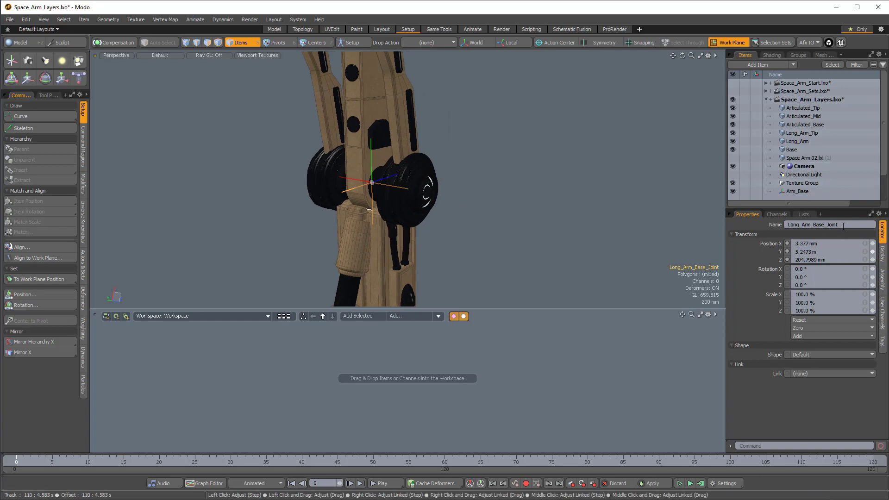
Give the Long_Arm_Base_Joint locator a Custom shape and set that shape to Circle.
{"action": "left_click", "coordinate": [818, 355]}
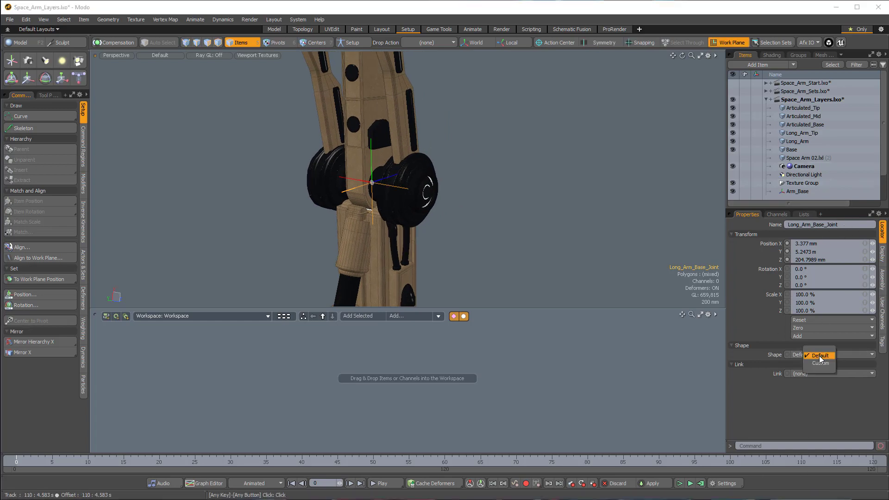
{"action": "left_click", "coordinate": [815, 355]}
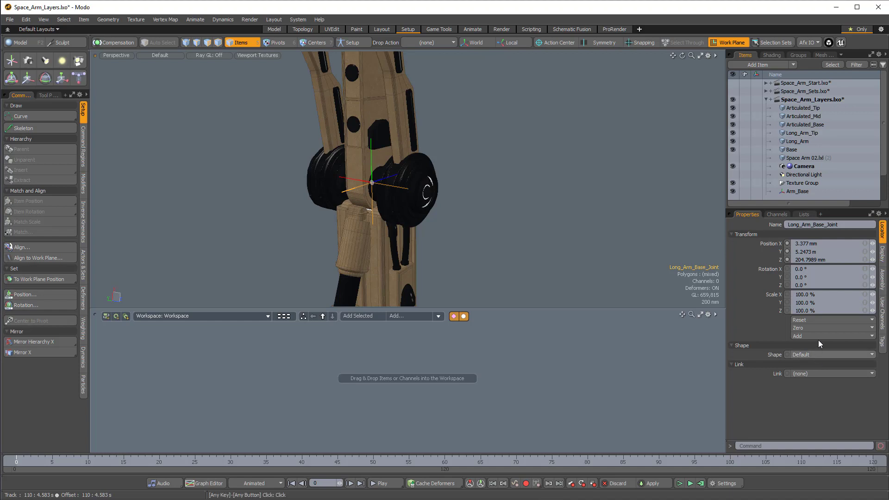
{"action": "left_click", "coordinate": [818, 354]}
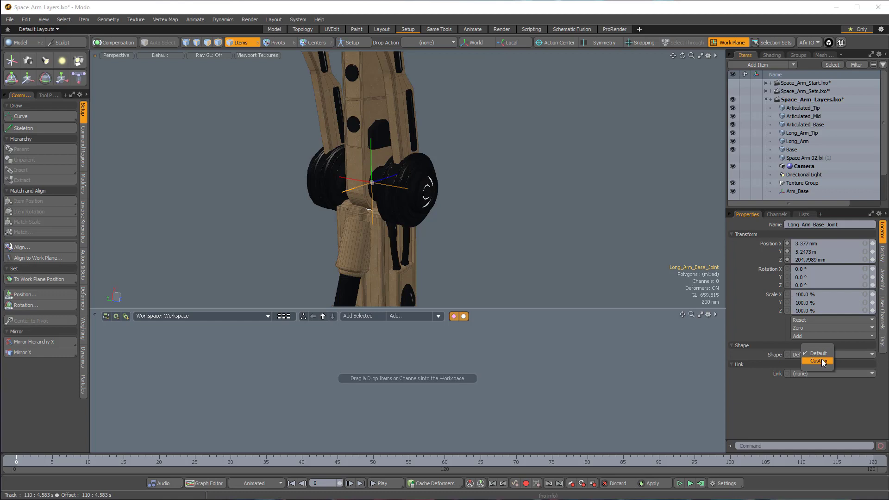
{"action": "left_click", "coordinate": [822, 362]}
{"action": "left_click", "coordinate": [815, 387]}
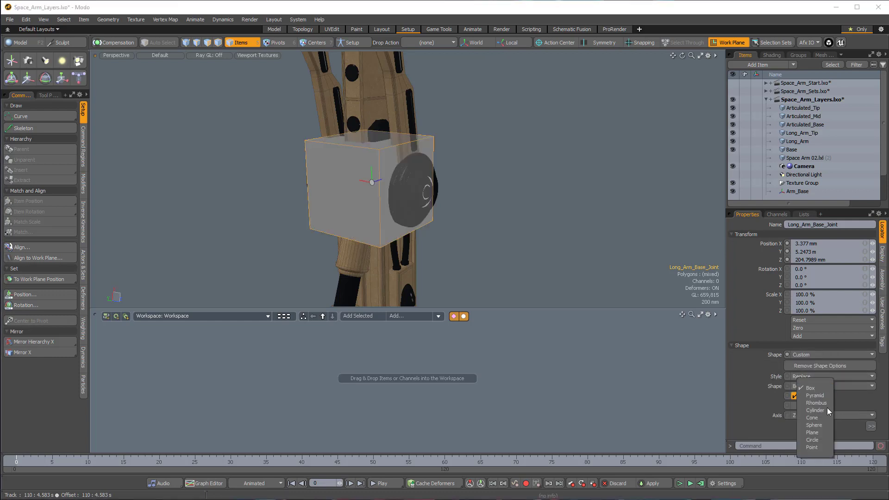
{"action": "left_click", "coordinate": [817, 438]}
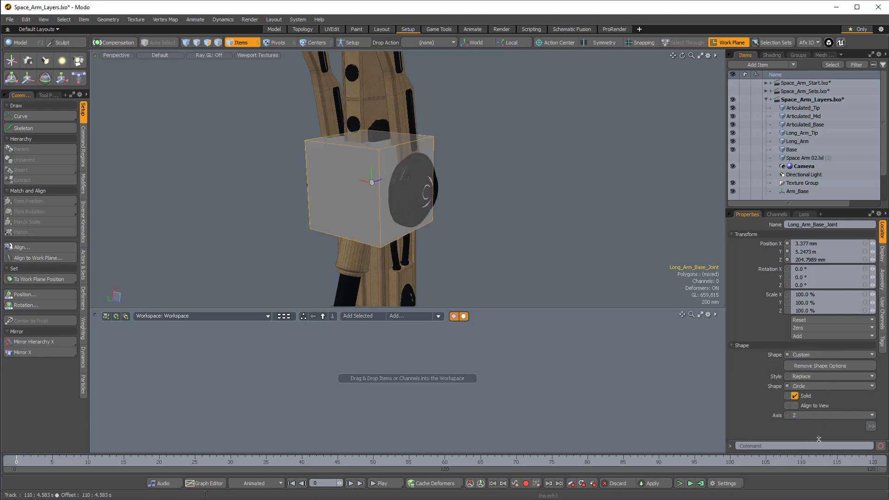
Set the Long_Arm_Base_Joint circle's axis to X and turn off its Solid display.
{"action": "left_click_drag", "start_coordinate": [458, 278], "coordinate": [480, 281], "text": "alt"}
{"action": "left_click", "coordinate": [817, 415]}
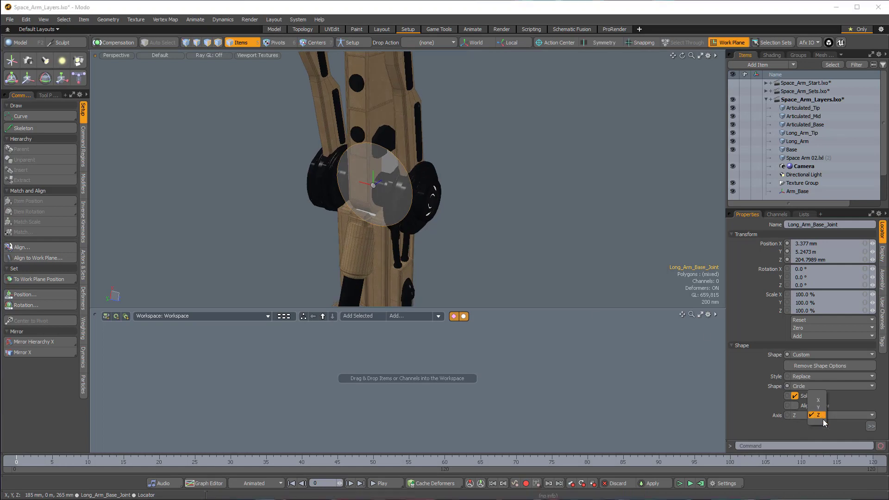
{"action": "left_click", "coordinate": [817, 401]}
{"action": "left_click_drag", "start_coordinate": [440, 221], "coordinate": [533, 195], "text": "alt"}
{"action": "left_click", "coordinate": [795, 396]}
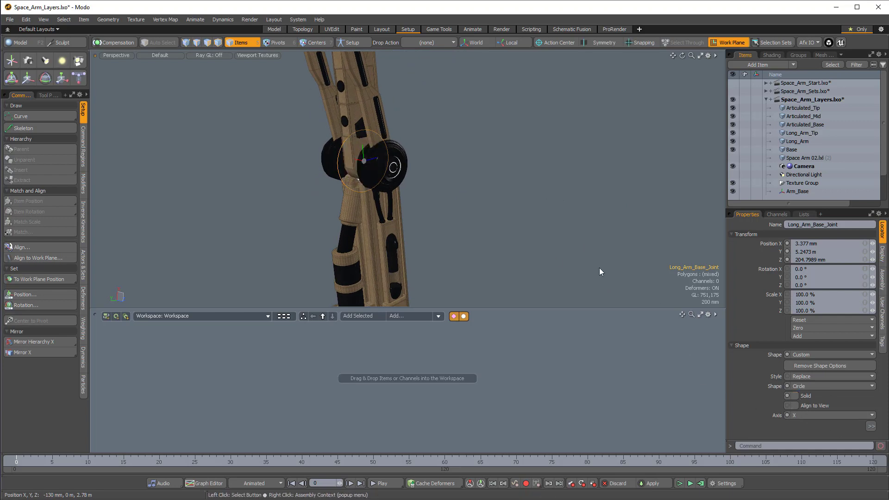
{"action": "left_click_drag", "start_coordinate": [599, 272], "coordinate": [555, 194], "text": "alt"}
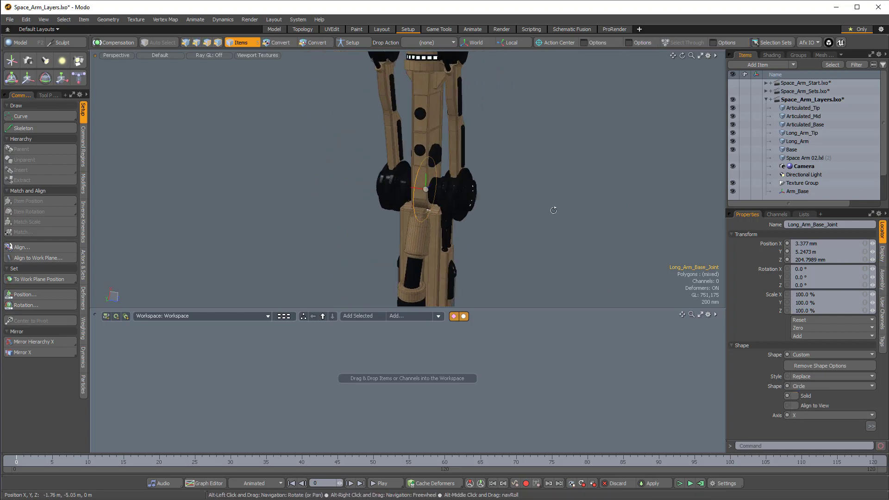
Duplicate the Long_Arm_Base_Joint locator and rename the copy Articulated_Base_Joint.
{"action": "scroll", "coordinate": [823, 163], "scroll_direction": "down", "scroll_amount": 1}
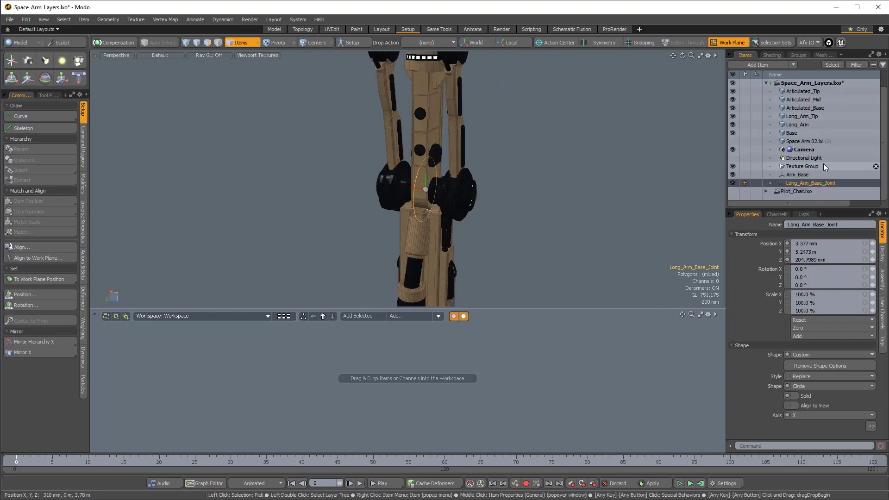
{"action": "right_click", "coordinate": [807, 184]}
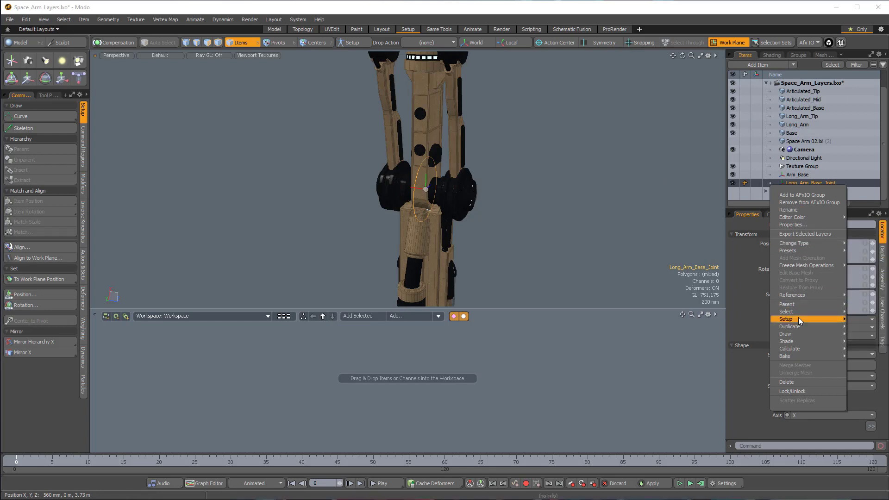
{"action": "mouse_move", "coordinate": [803, 332]}
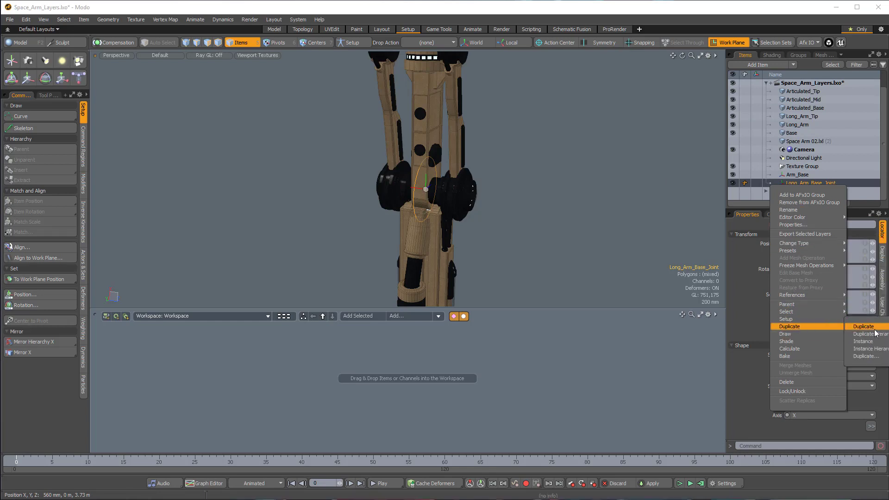
{"action": "left_click", "coordinate": [875, 330]}
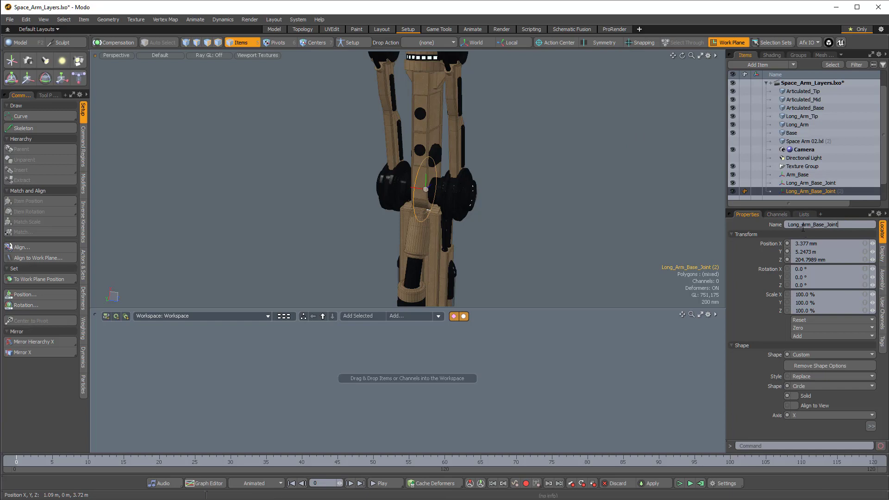
{"action": "type", "text": "Articul"}
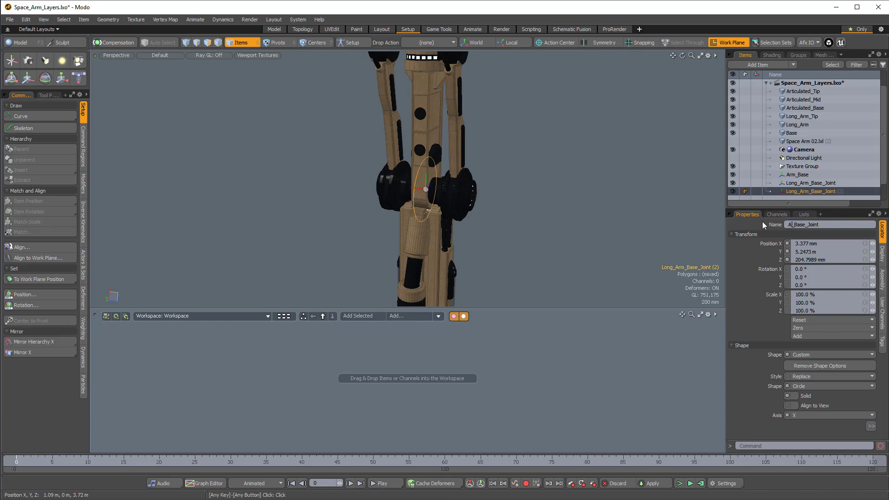
{"action": "type", "text": "ated"}
{"action": "left_click", "coordinate": [558, 204]}
{"action": "left_click_drag", "start_coordinate": [557, 204], "coordinate": [578, 190], "text": "alt"}
{"action": "left_click_drag", "start_coordinate": [508, 200], "coordinate": [518, 200], "text": "alt"}
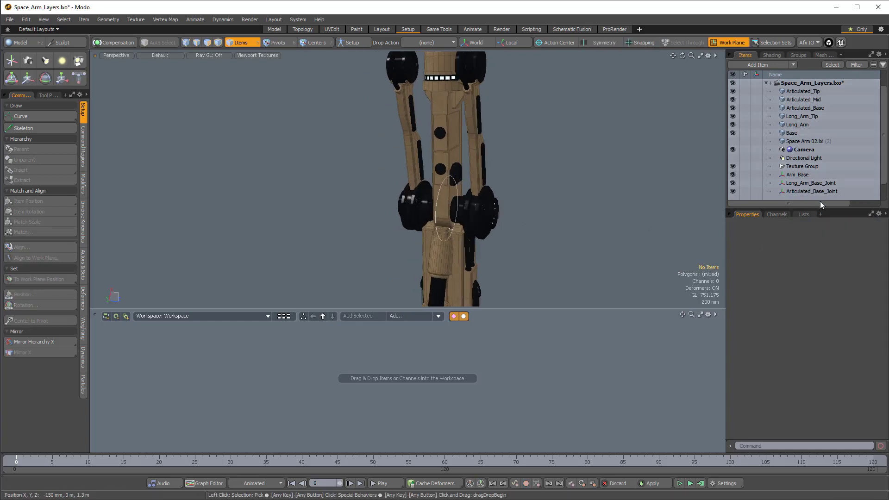
Isolate the Long_Arm mesh at the upper tip joint for polygon selection.
{"action": "left_click", "coordinate": [808, 183]}
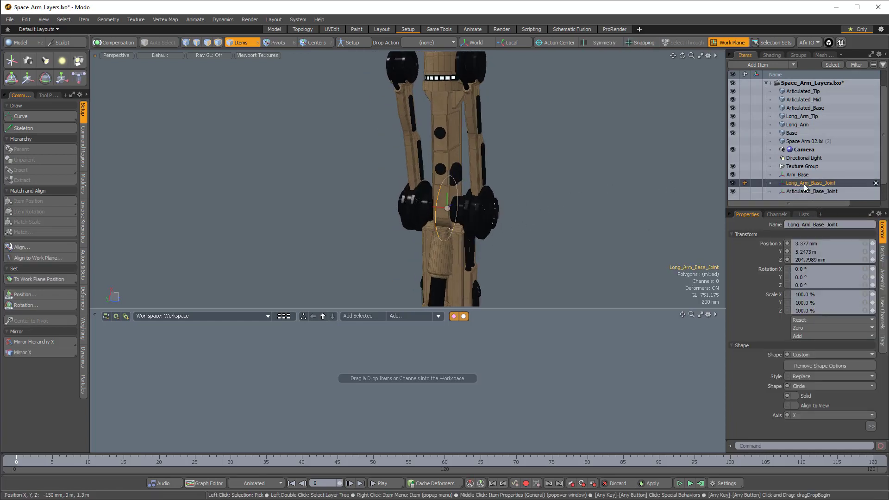
{"action": "left_click_drag", "start_coordinate": [571, 132], "coordinate": [565, 296], "text": "alt+shift"}
{"action": "left_click_drag", "start_coordinate": [463, 172], "coordinate": [557, 165], "text": "ctrl+alt"}
{"action": "left_click", "coordinate": [555, 169]}
{"action": "key", "text": "3"}
{"action": "left_click", "coordinate": [555, 172]}
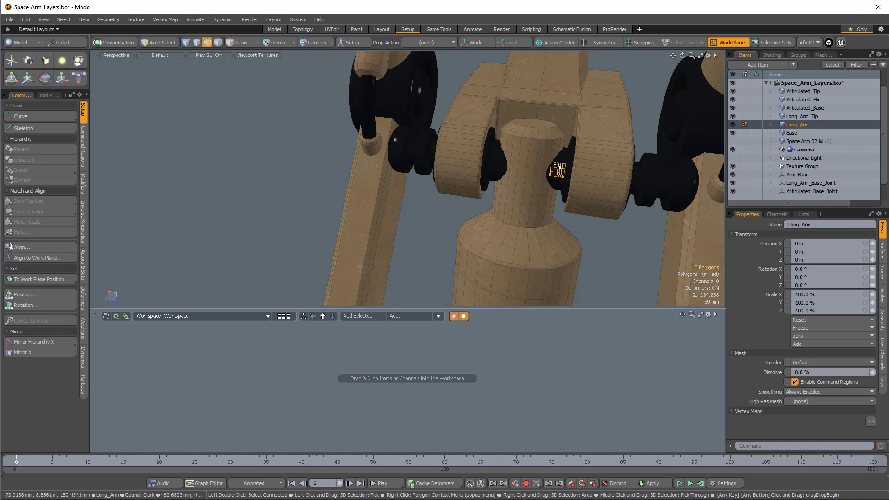
{"action": "left_click", "coordinate": [506, 168], "text": "shift"}
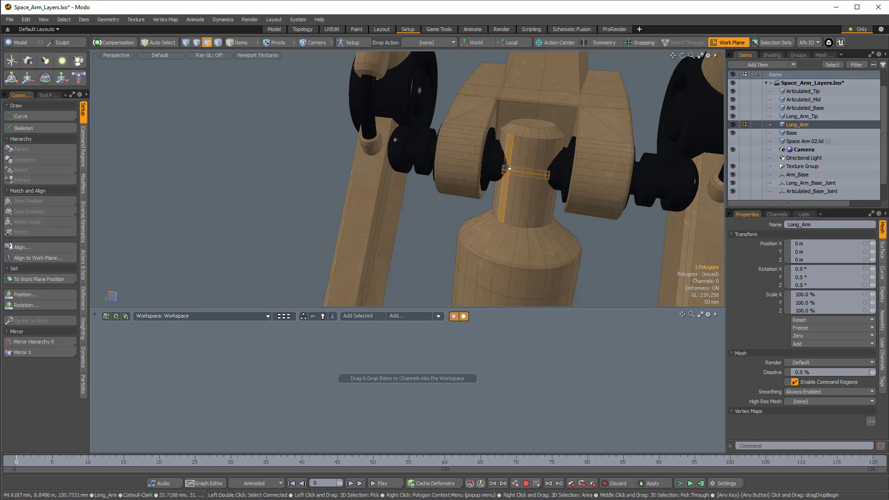
{"action": "left_click", "coordinate": [503, 167]}
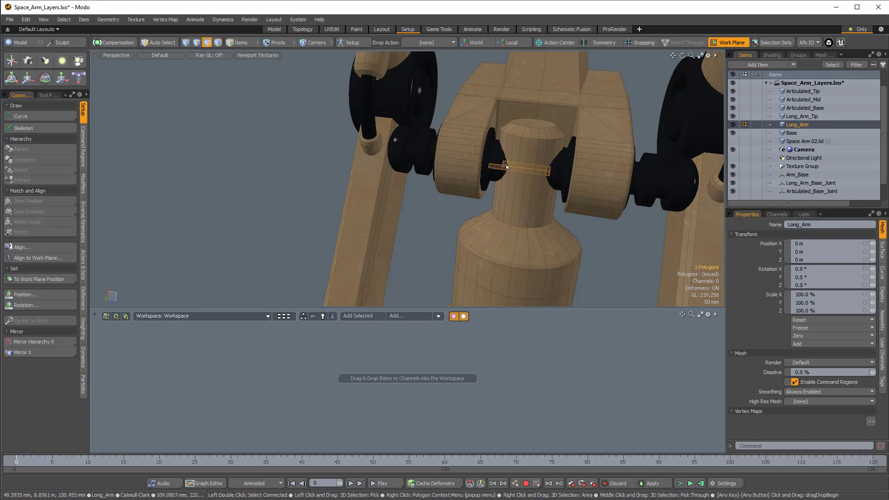
{"action": "key", "text": "l"}
{"action": "scroll", "coordinate": [500, 169], "scroll_direction": "up", "scroll_amount": 5}
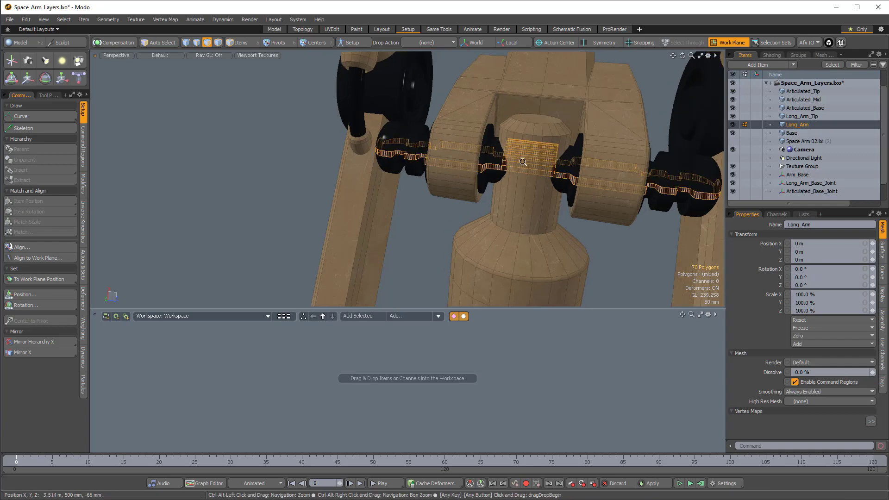
{"action": "left_click", "coordinate": [496, 169]}
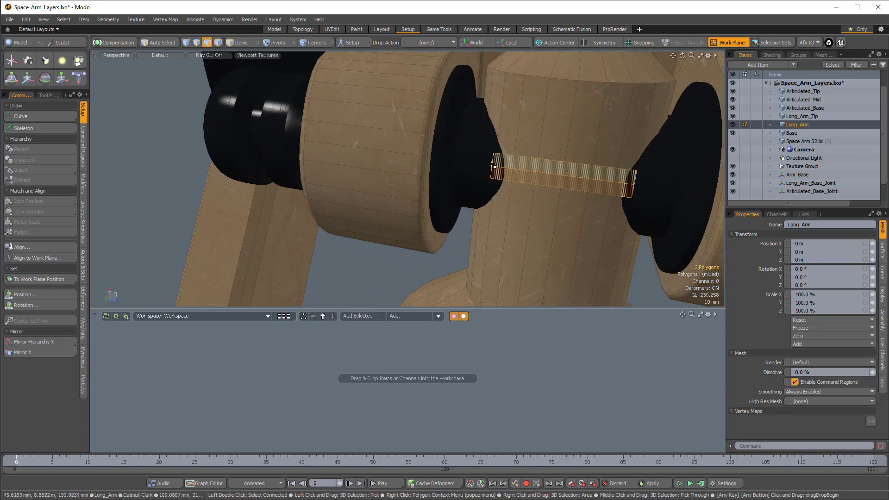
{"action": "key", "text": "l"}
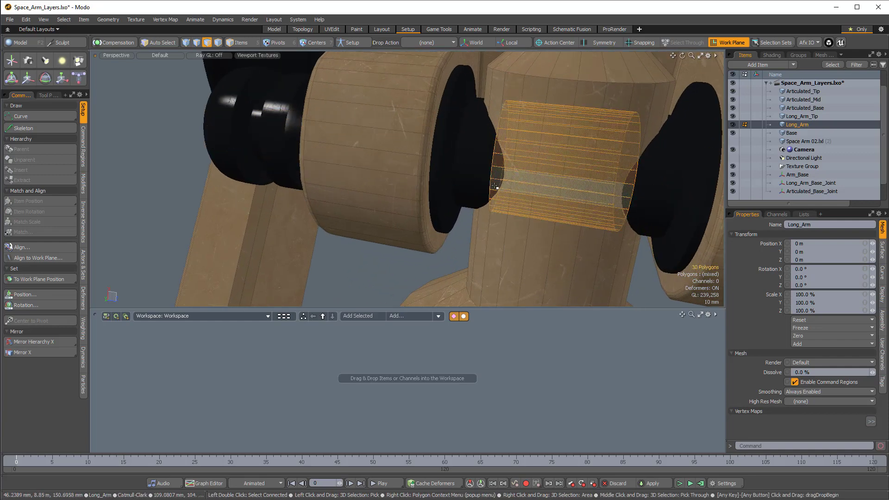
Select the Long_Arm polygon loops around both inner pin ends at the tip joint and align the work plane to them.
{"action": "left_click_drag", "start_coordinate": [532, 188], "coordinate": [511, 180], "text": "alt"}
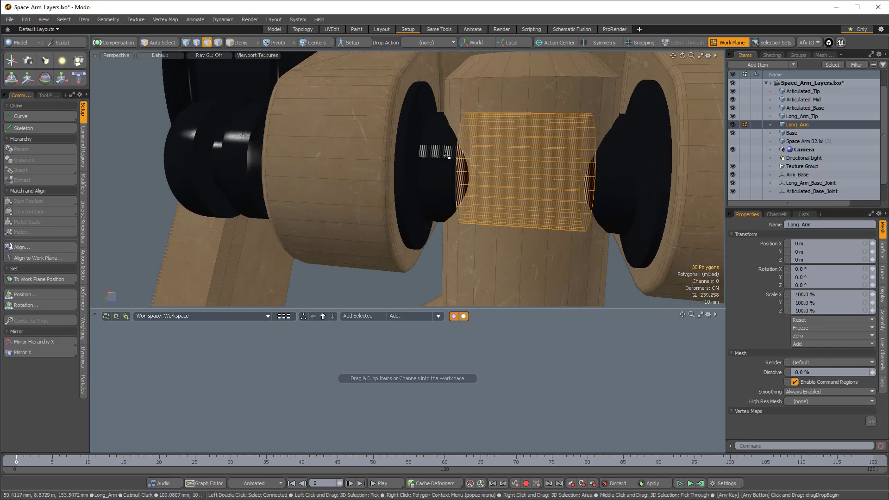
{"action": "left_click_drag", "start_coordinate": [439, 164], "coordinate": [447, 177]}
{"action": "left_click_drag", "start_coordinate": [633, 174], "coordinate": [622, 188], "text": "shift"}
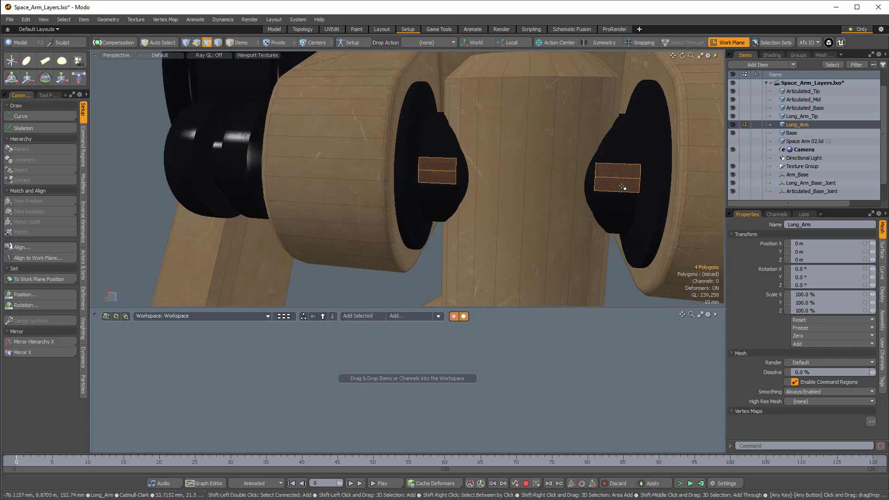
{"action": "key", "text": "l"}
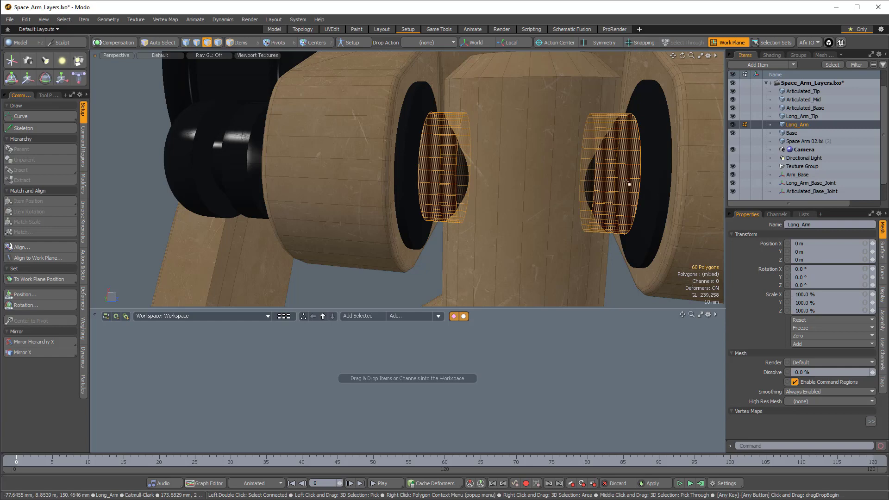
{"action": "left_click", "coordinate": [724, 43]}
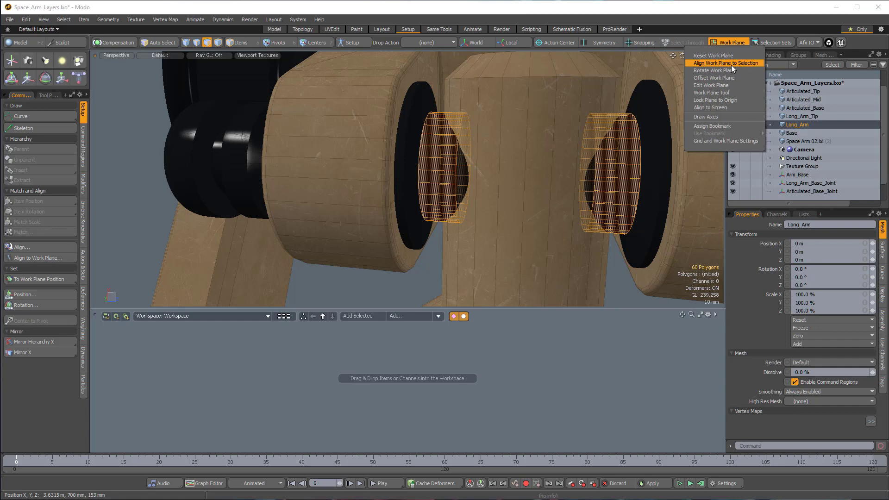
{"action": "left_click", "coordinate": [732, 64]}
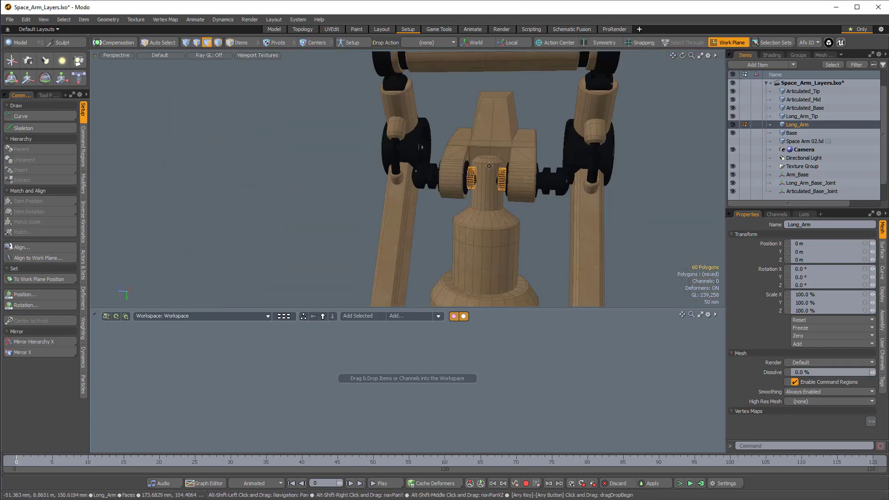
Duplicate the Long_Arm_Base_Joint locator and rename the copy Long_Arm_Tip_Joint.
{"action": "scroll", "coordinate": [812, 182], "scroll_direction": "down", "scroll_amount": 1}
{"action": "left_click", "coordinate": [812, 182]}
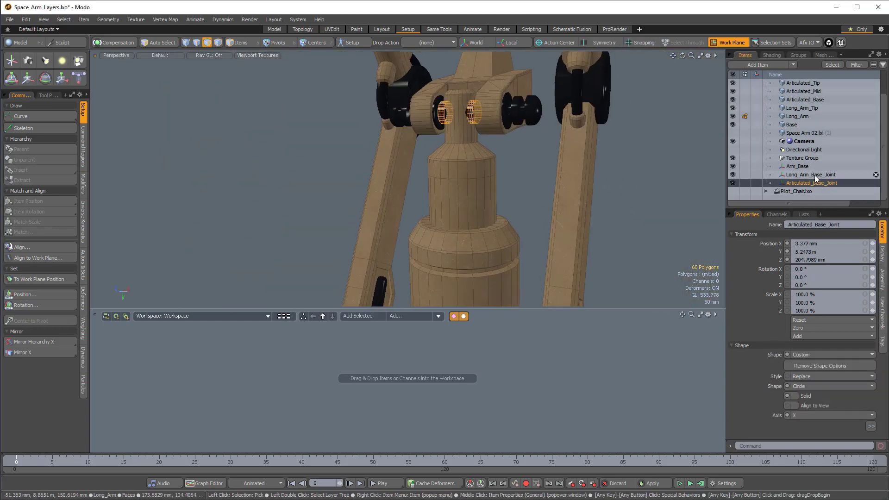
{"action": "left_click", "coordinate": [815, 175]}
{"action": "right_click", "coordinate": [812, 177]}
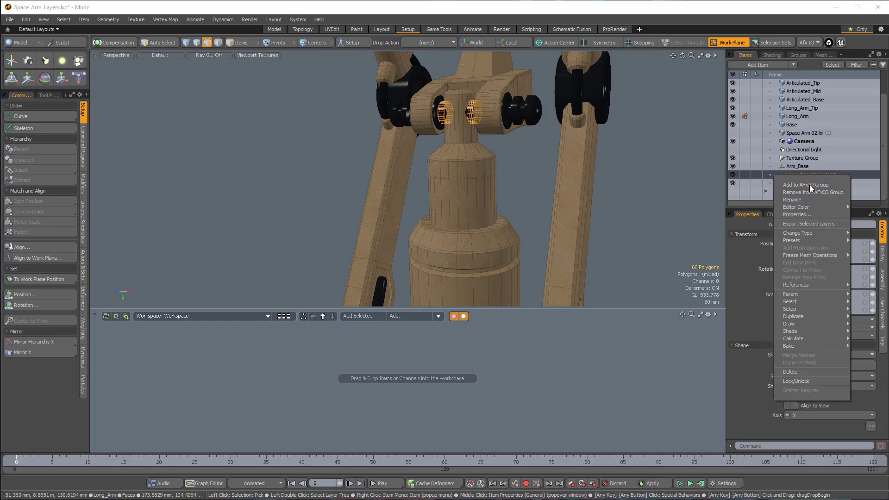
{"action": "left_click", "coordinate": [846, 318]}
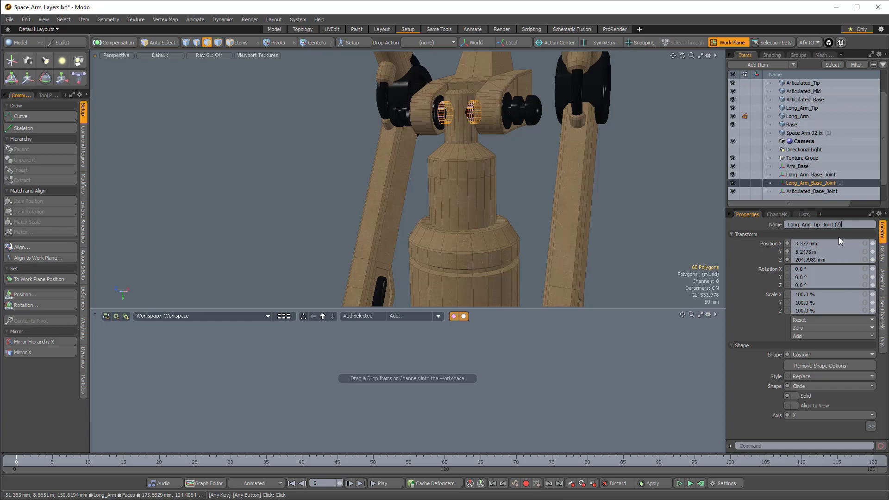
{"action": "key", "text": "Return"}
Move the Long_Arm_Tip_Joint locator to the work plane position and reduce its circle's radius to fit the joint.
{"action": "left_click", "coordinate": [41, 280]}
{"action": "scroll", "coordinate": [487, 232], "scroll_direction": "down", "scroll_amount": 3}
{"action": "left_click_drag", "start_coordinate": [487, 231], "coordinate": [411, 151], "text": "alt"}
{"action": "scroll", "coordinate": [448, 289], "scroll_direction": "down", "scroll_amount": 1}
{"action": "left_click", "coordinate": [871, 426]}
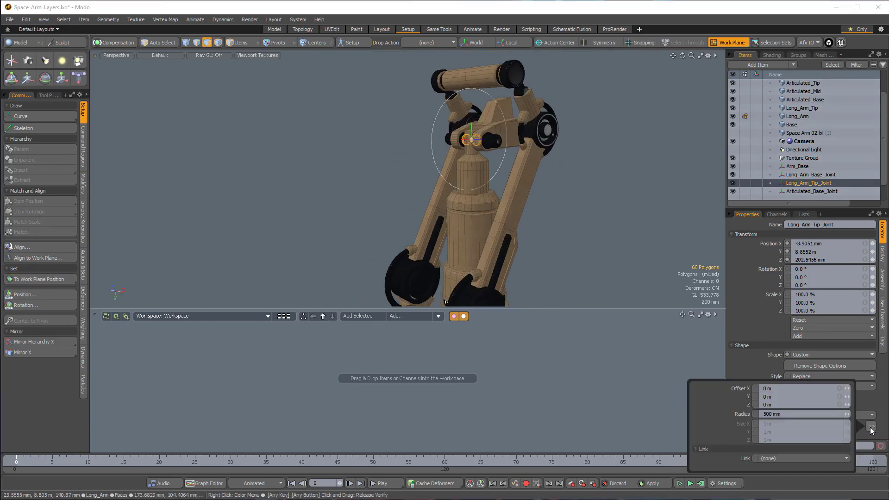
{"action": "left_click", "coordinate": [845, 414]}
{"action": "left_click_drag", "start_coordinate": [846, 415], "coordinate": [845, 415]}
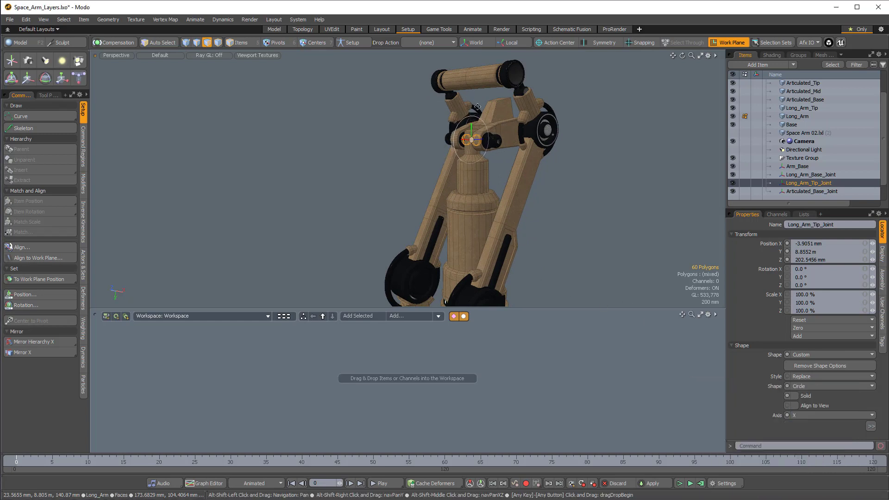
Reorder the Articulated_Base_Joint locator above Long_Arm_Base_Joint in the item list.
{"action": "mouse_move", "coordinate": [533, 217]}
{"action": "left_mouse_down", "text": "alt"}
{"action": "mouse_move", "coordinate": [491, 181]}
{"action": "mouse_move", "coordinate": [489, 234]}
{"action": "mouse_move", "coordinate": [533, 208]}
{"action": "left_mouse_up", "text": "alt"}
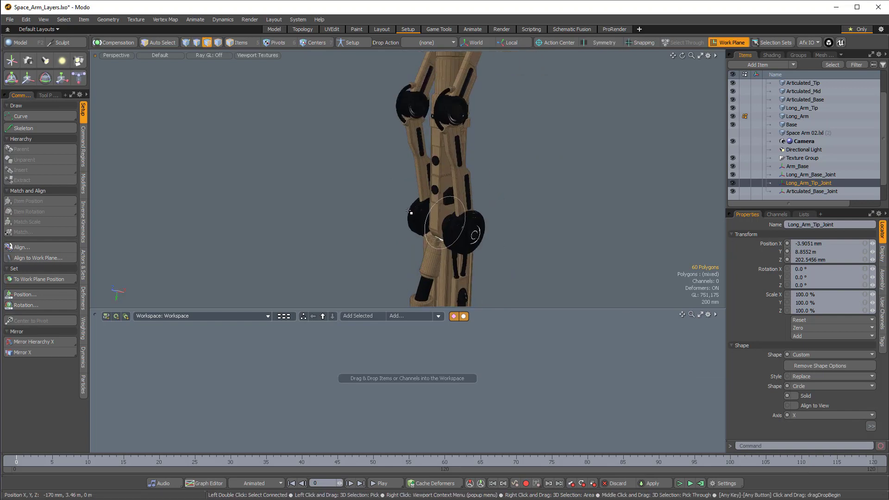
{"action": "left_click", "coordinate": [805, 193]}
{"action": "left_click_drag", "start_coordinate": [542, 194], "coordinate": [506, 240], "text": "alt"}
{"action": "left_click_drag", "start_coordinate": [580, 190], "coordinate": [533, 35], "text": "alt"}
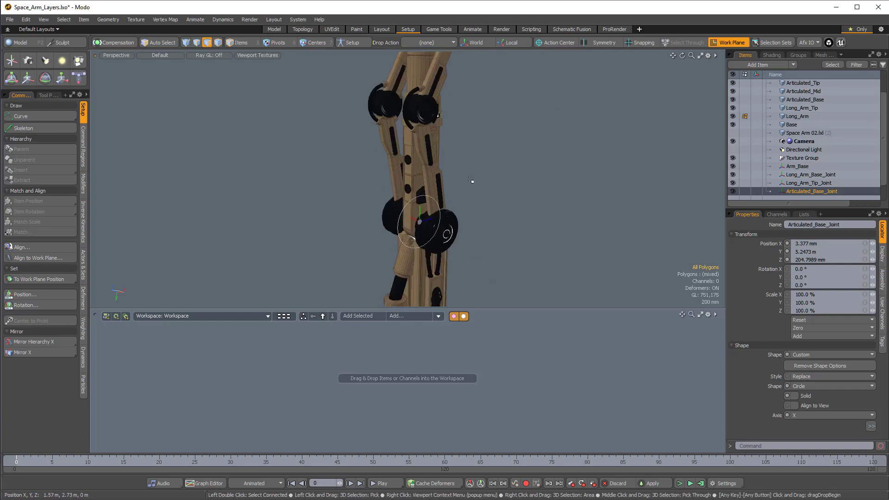
{"action": "left_click_drag", "start_coordinate": [469, 179], "coordinate": [450, 179], "text": "alt+shift"}
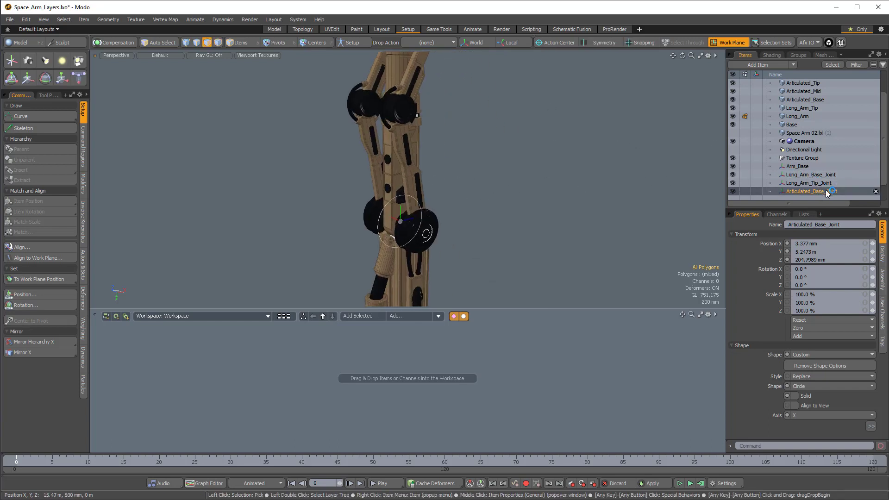
{"action": "left_click_drag", "start_coordinate": [827, 192], "coordinate": [813, 179]}
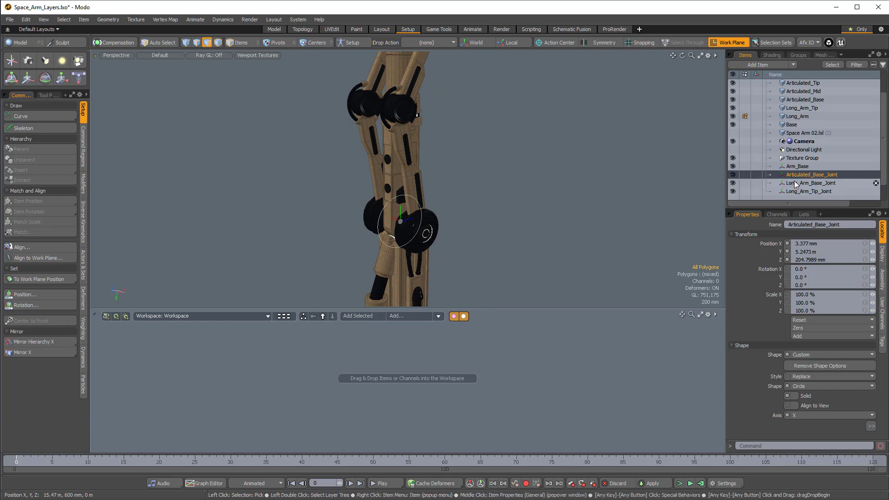
Set the Articulated_Base_Joint circle's X offset to 797 mm.
{"action": "left_click", "coordinate": [800, 192]}
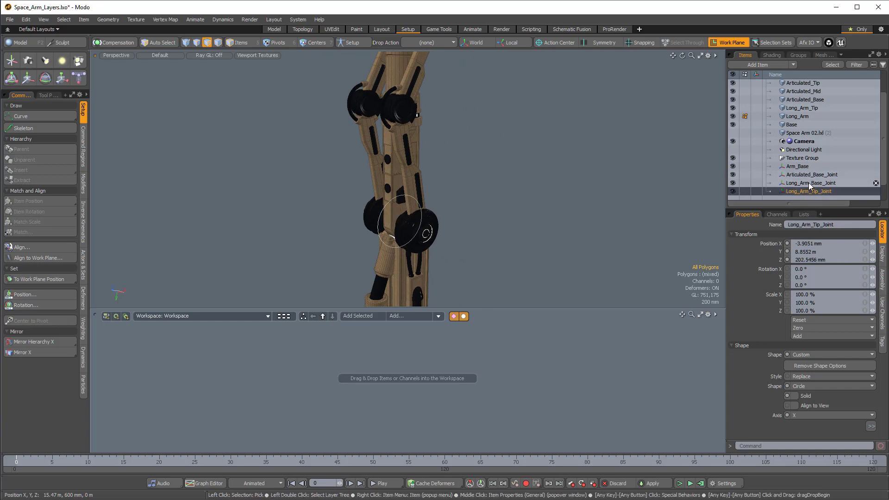
{"action": "left_click", "coordinate": [812, 174]}
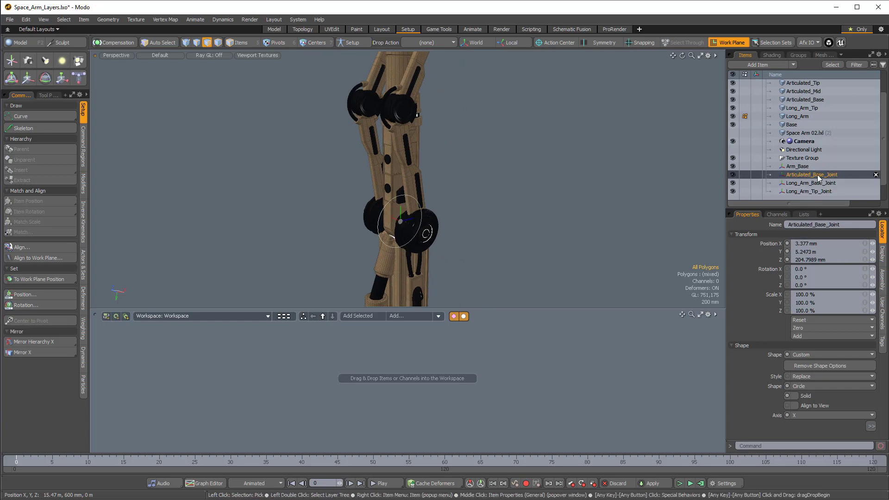
{"action": "key", "text": "shift+a"}
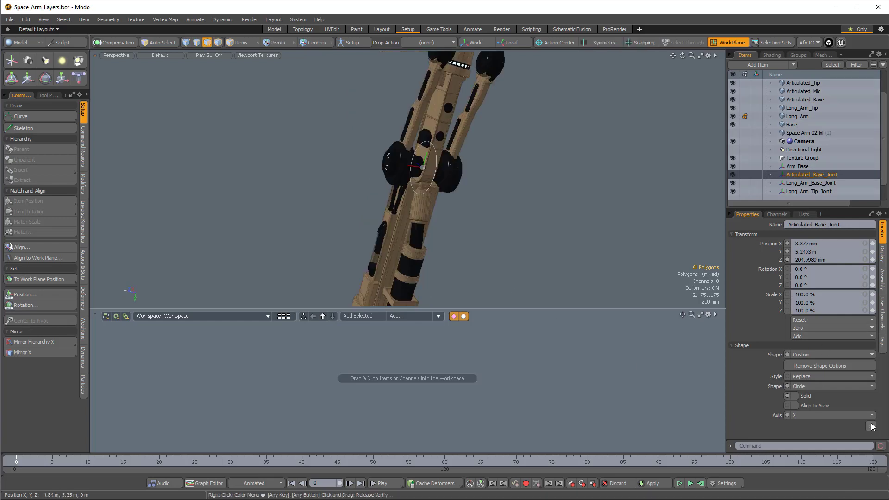
{"action": "left_click", "coordinate": [871, 426]}
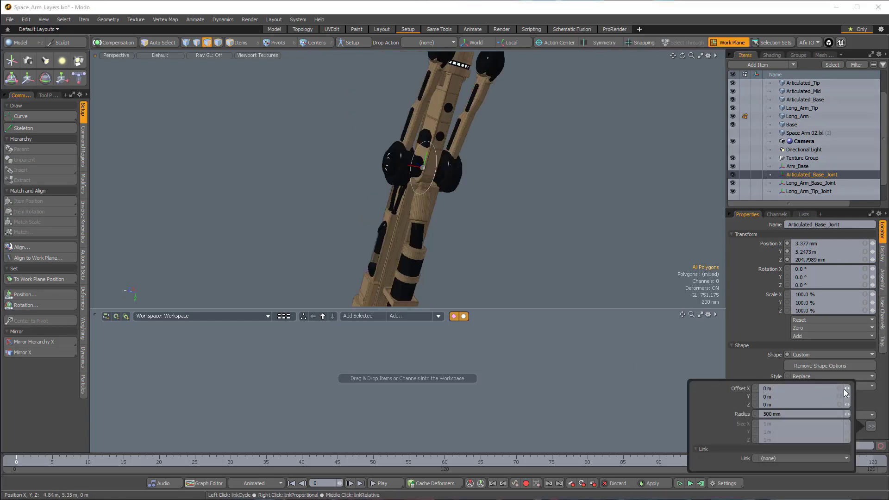
{"action": "left_click_drag", "start_coordinate": [845, 389], "coordinate": [849, 389]}
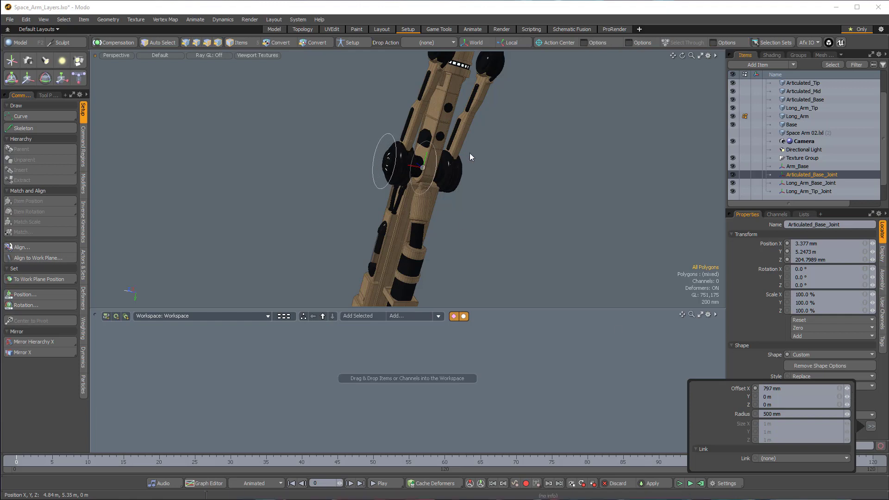
{"action": "left_click_drag", "start_coordinate": [490, 197], "coordinate": [386, 142], "text": "alt"}
{"action": "left_click_drag", "start_coordinate": [452, 171], "coordinate": [365, 205], "text": "alt"}
{"action": "scroll", "coordinate": [364, 205], "scroll_direction": "up", "scroll_amount": 4}
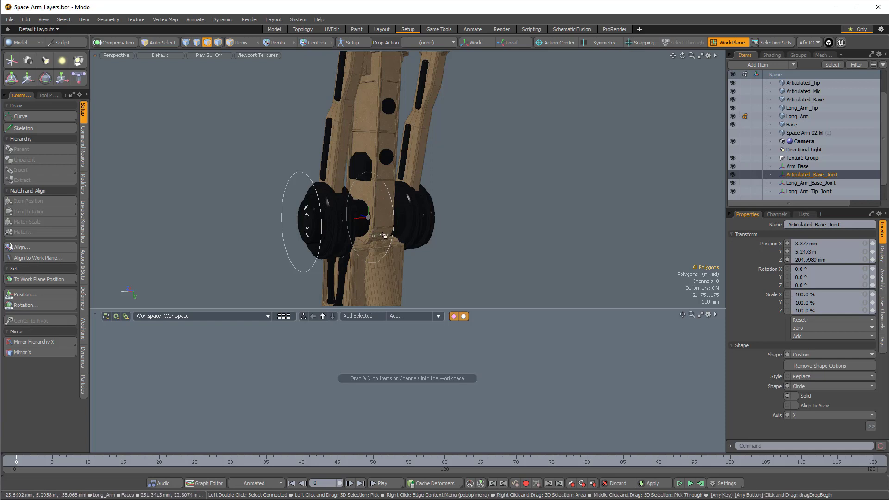
Select the outer end-cap polygon of the Articulated_Base mesh on one side's middle joint.
{"action": "scroll", "coordinate": [384, 235], "scroll_direction": "down", "scroll_amount": 3}
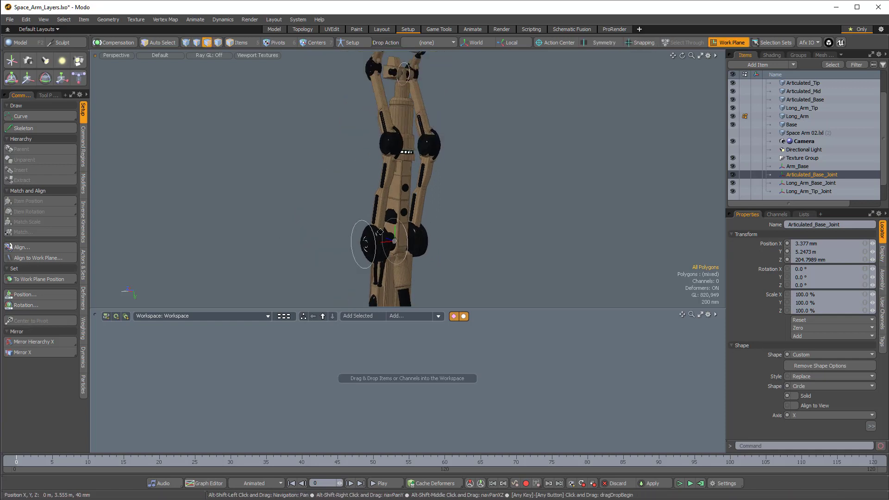
{"action": "left_click_drag", "start_coordinate": [380, 92], "coordinate": [411, 199], "text": "alt"}
{"action": "scroll", "coordinate": [380, 103], "scroll_direction": "up", "scroll_amount": 6}
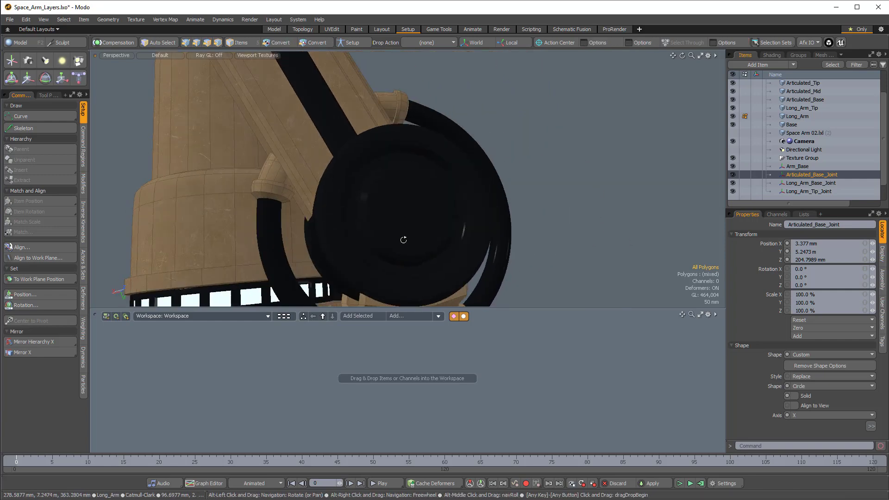
{"action": "key", "text": "5"}
{"action": "left_click", "coordinate": [406, 205]}
{"action": "key", "text": "3"}
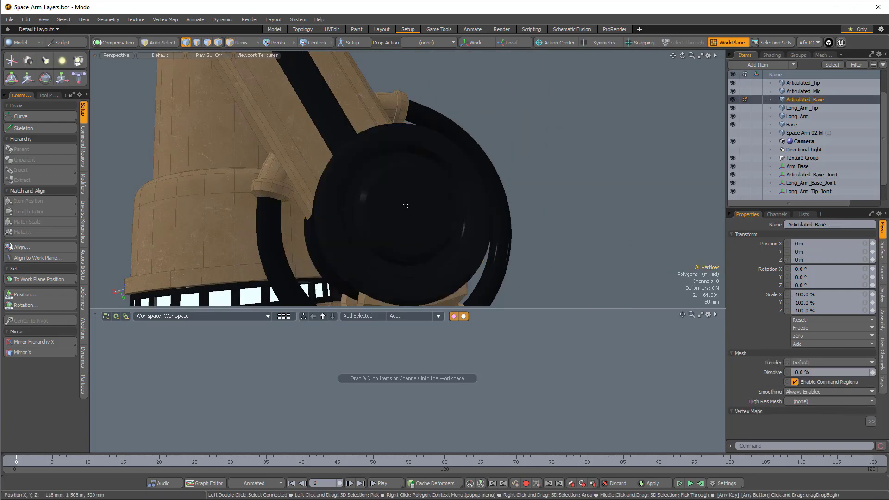
{"action": "left_click", "coordinate": [411, 206]}
Add the opposite side's outer end-cap polygon to the selection and align the work plane to both caps.
{"action": "scroll", "coordinate": [458, 212], "scroll_direction": "down", "scroll_amount": 6}
{"action": "left_click_drag", "start_coordinate": [458, 212], "coordinate": [268, 137], "text": "alt"}
{"action": "scroll", "coordinate": [341, 155], "scroll_direction": "up", "scroll_amount": 5}
{"action": "left_click", "coordinate": [435, 200], "text": "shift"}
{"action": "left_click_drag", "start_coordinate": [434, 200], "coordinate": [307, 169], "text": "alt"}
{"action": "left_click_drag", "start_coordinate": [351, 193], "coordinate": [450, 239], "text": "alt"}
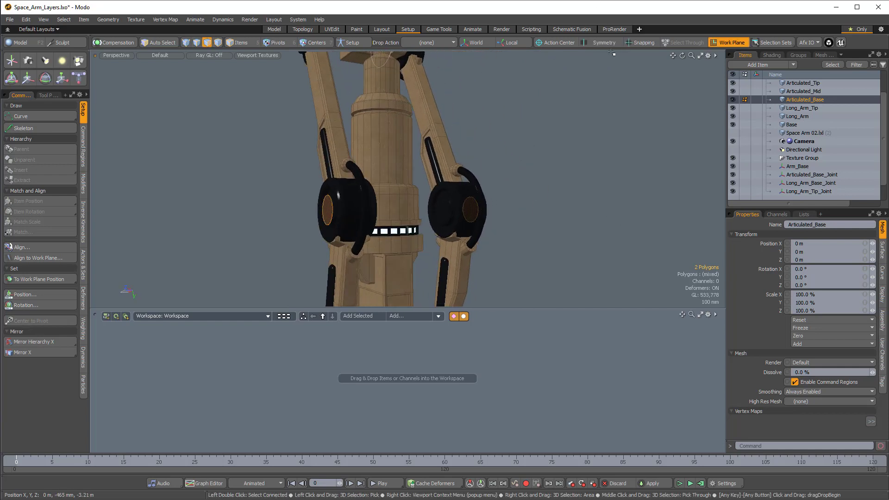
{"action": "left_click", "coordinate": [720, 42]}
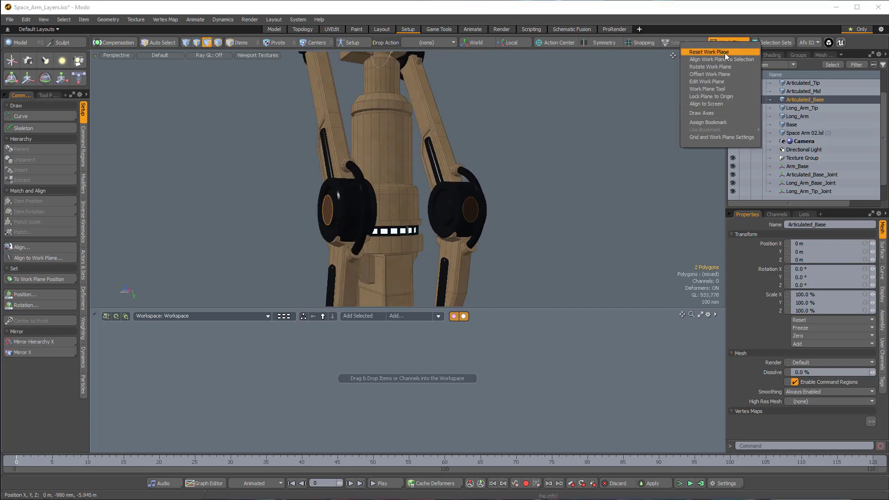
{"action": "left_click", "coordinate": [720, 64]}
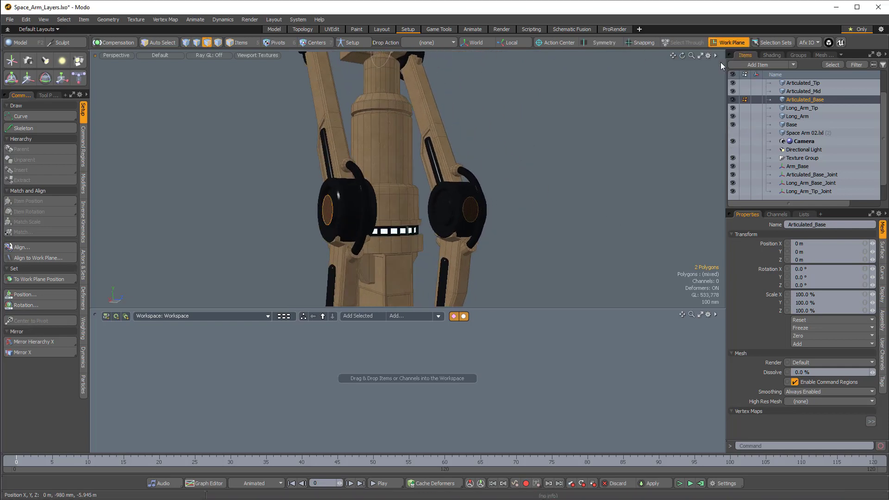
Duplicate the Articulated_Base_Joint locator as Articulated_Mid_Joint and move the copy to the work plane position.
{"action": "left_click", "coordinate": [810, 176]}
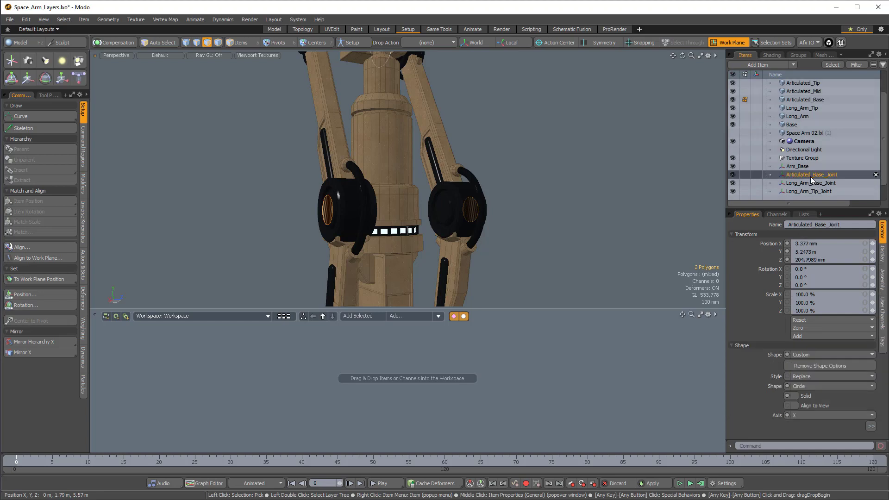
{"action": "right_click", "coordinate": [808, 173]}
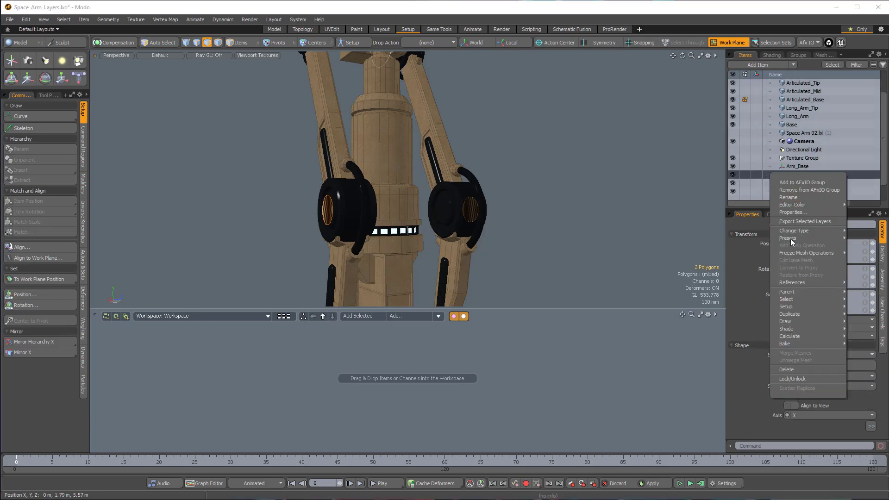
{"action": "mouse_move", "coordinate": [796, 314]}
{"action": "left_click", "coordinate": [870, 315]}
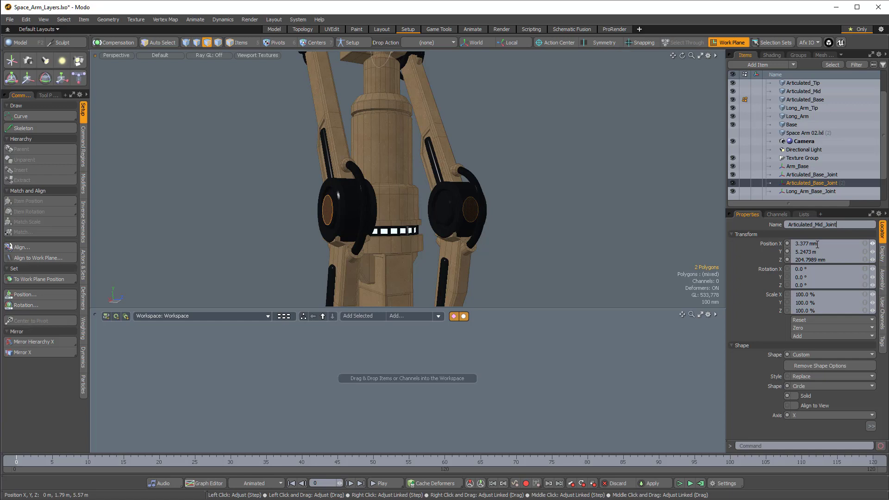
{"action": "key", "text": "Return"}
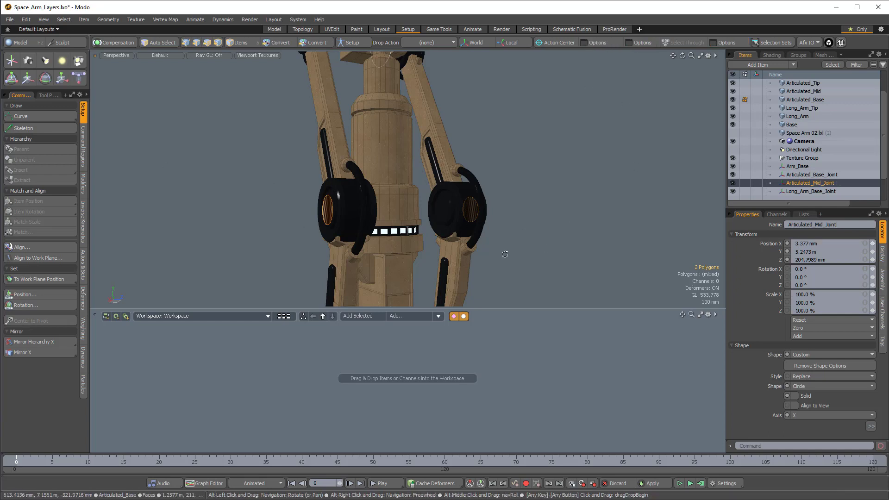
{"action": "scroll", "coordinate": [504, 253], "scroll_direction": "down", "scroll_amount": 5}
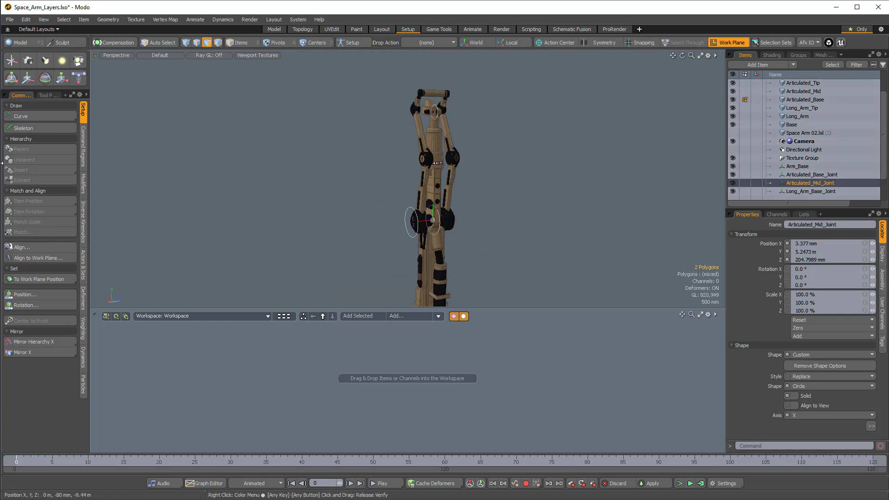
{"action": "left_click", "coordinate": [35, 280]}
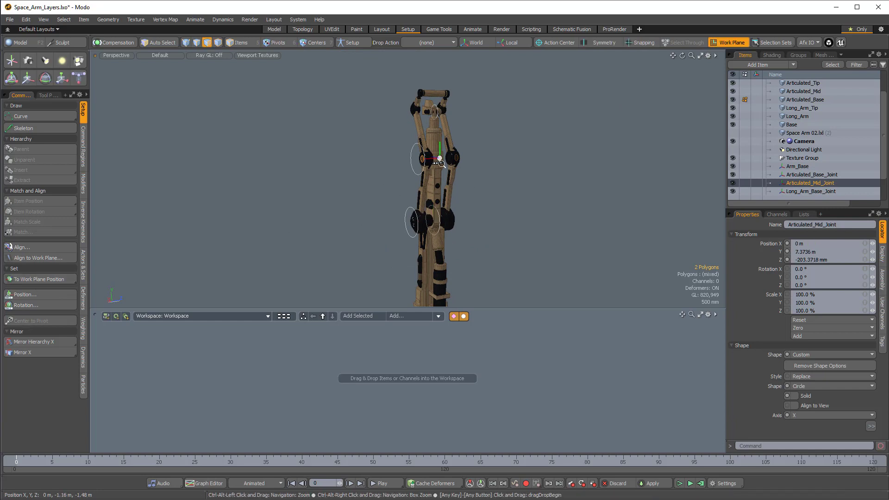
Select the outer end-cap polygons on both sides of the Articulated_Mid mesh's upper joint and align the work plane to them.
{"action": "left_click_drag", "start_coordinate": [460, 206], "coordinate": [721, 42], "text": "ctrl+alt"}
{"action": "left_click", "coordinate": [405, 149]}
{"action": "left_click", "coordinate": [597, 118], "text": "shift"}
{"action": "left_click", "coordinate": [729, 40]}
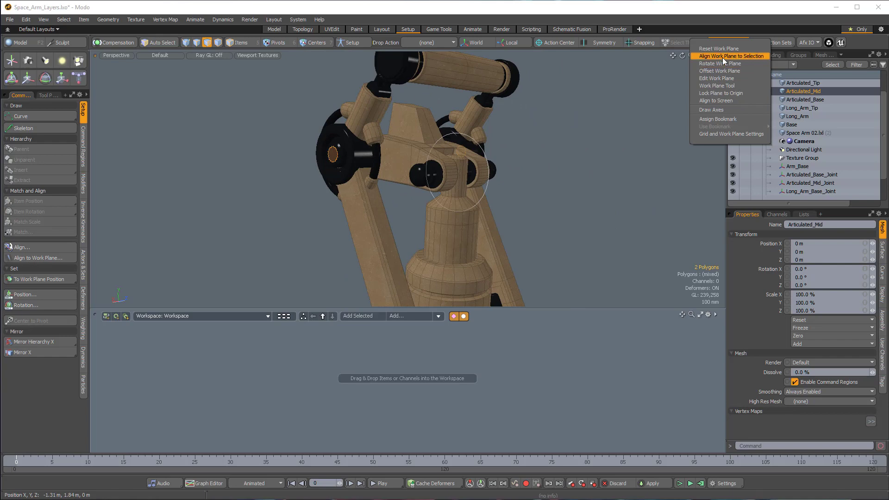
{"action": "left_click", "coordinate": [722, 56]}
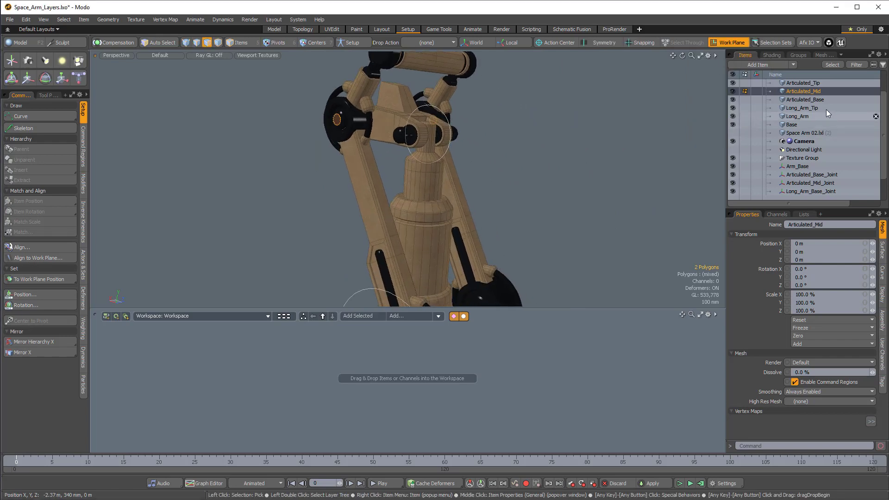
Duplicate the Articulated_Mid_Joint locator and rename the copy Articulated_Tip_Joint.
{"action": "scroll", "coordinate": [817, 190], "scroll_direction": "down", "scroll_amount": 1}
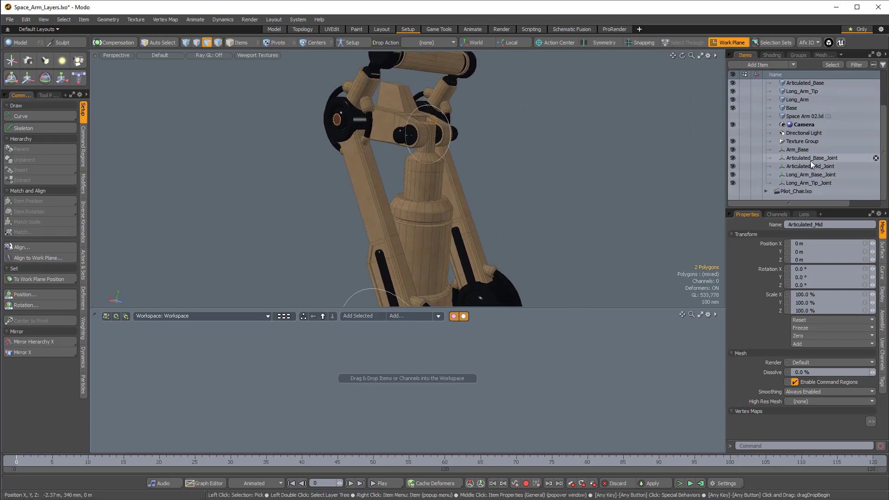
{"action": "left_click", "coordinate": [811, 165]}
{"action": "right_click", "coordinate": [806, 168]}
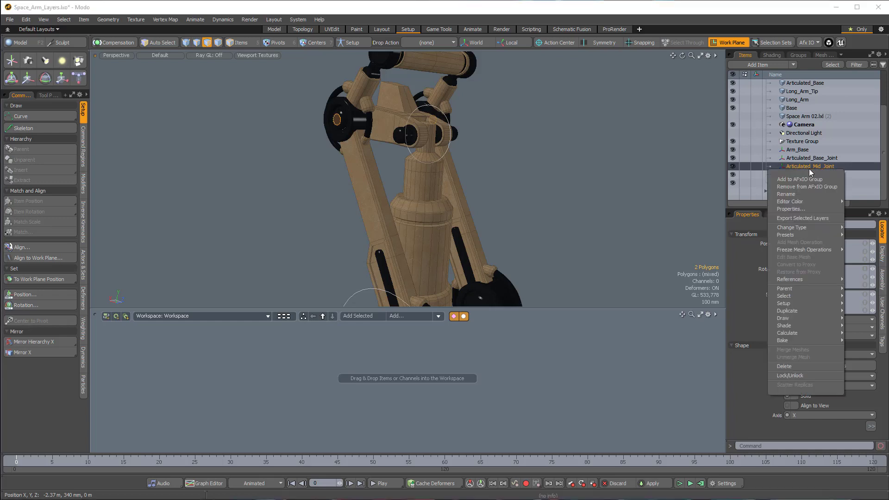
{"action": "mouse_move", "coordinate": [801, 311]}
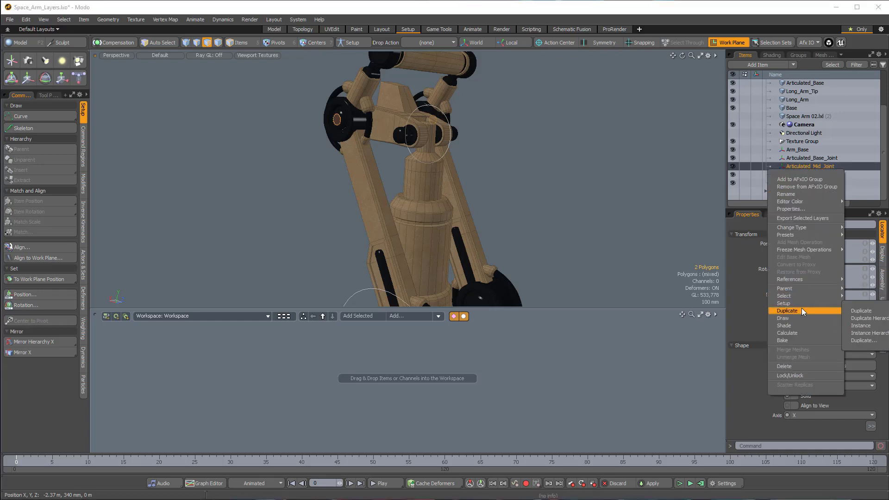
{"action": "left_click", "coordinate": [866, 313]}
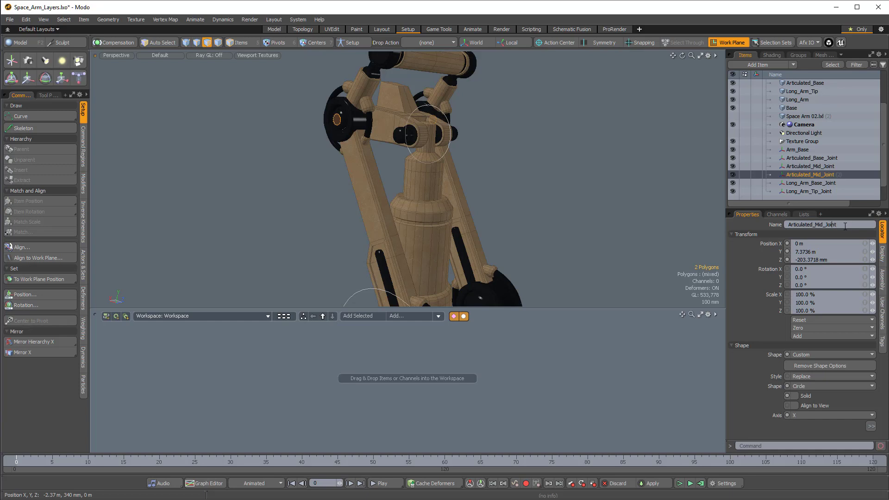
{"action": "key", "text": "BackSpace"}
{"action": "key", "text": "BackSpace"}
{"action": "key", "text": "BackSpace"}
{"action": "type", "text": "Tip"}
{"action": "key", "text": "Return"}
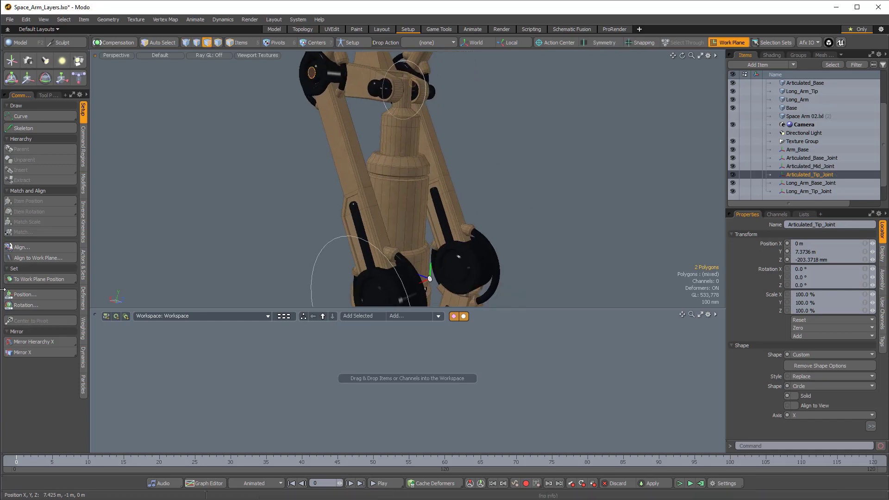
Move the Articulated_Tip_Joint locator to the work plane position and clear the polygon selection.
{"action": "left_click", "coordinate": [32, 280]}
{"action": "left_click_drag", "start_coordinate": [444, 186], "coordinate": [368, 238], "text": "alt"}
{"action": "scroll", "coordinate": [368, 222], "scroll_direction": "down", "scroll_amount": 5}
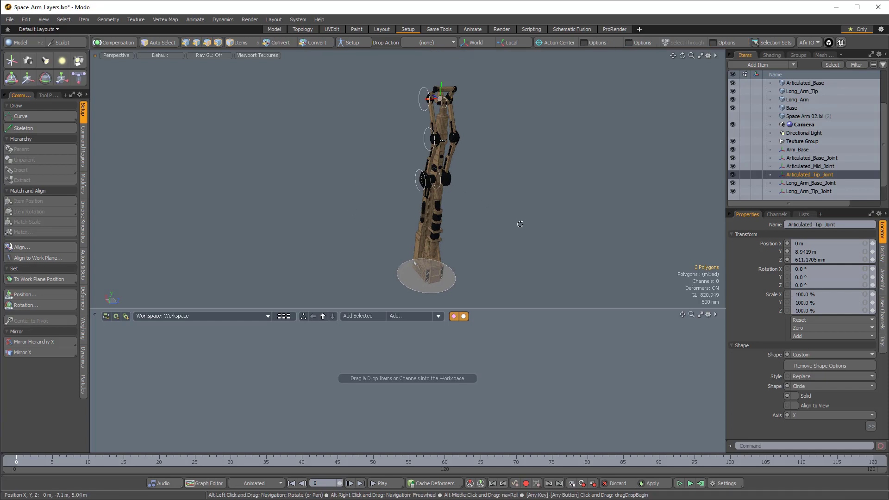
{"action": "left_click_drag", "start_coordinate": [458, 194], "coordinate": [436, 87], "text": "alt"}
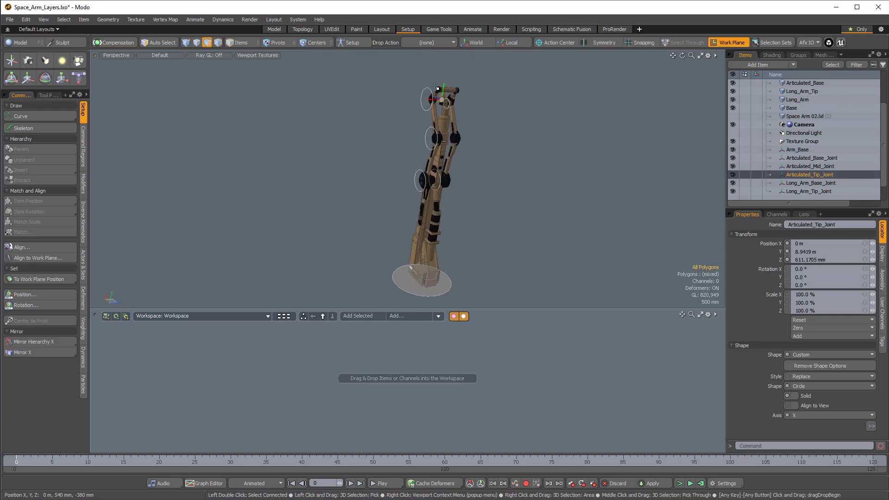
{"action": "left_click_drag", "start_coordinate": [432, 155], "coordinate": [422, 70], "text": "alt"}
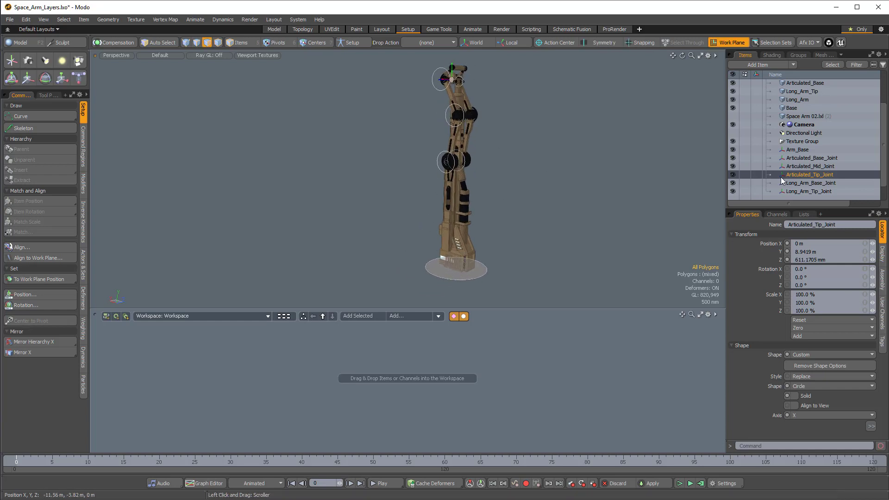
Parent Long_Arm_Tip_Joint to Long_Arm_Base_Joint, and chain Articulated_Tip_Joint under Articulated_Mid_Joint under Articulated_Base_Joint.
{"action": "left_click", "coordinate": [822, 191]}
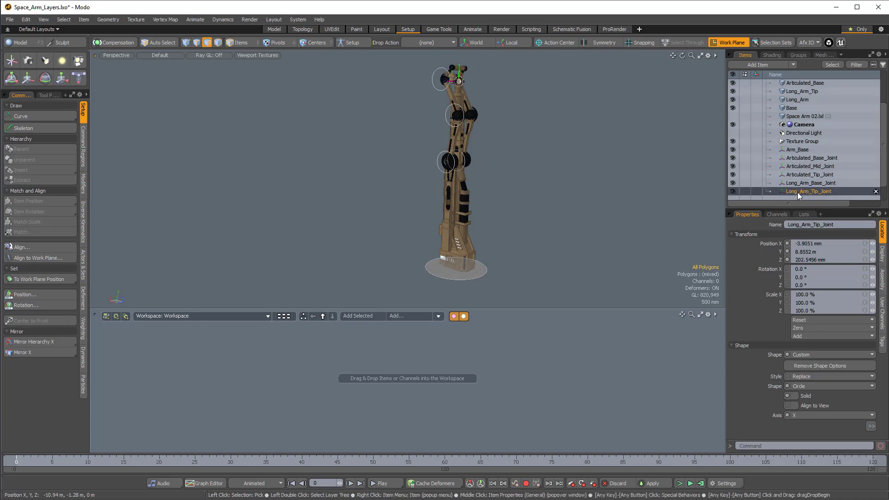
{"action": "left_click_drag", "start_coordinate": [805, 192], "coordinate": [821, 174]}
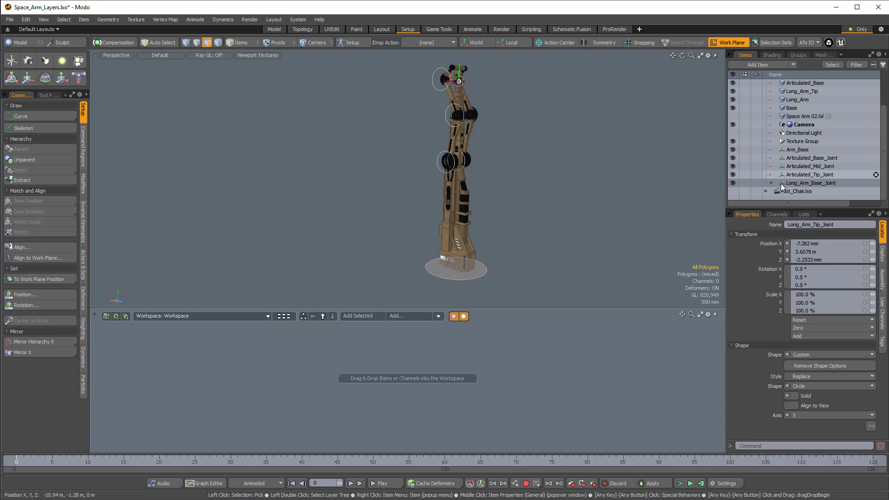
{"action": "left_click", "coordinate": [809, 174]}
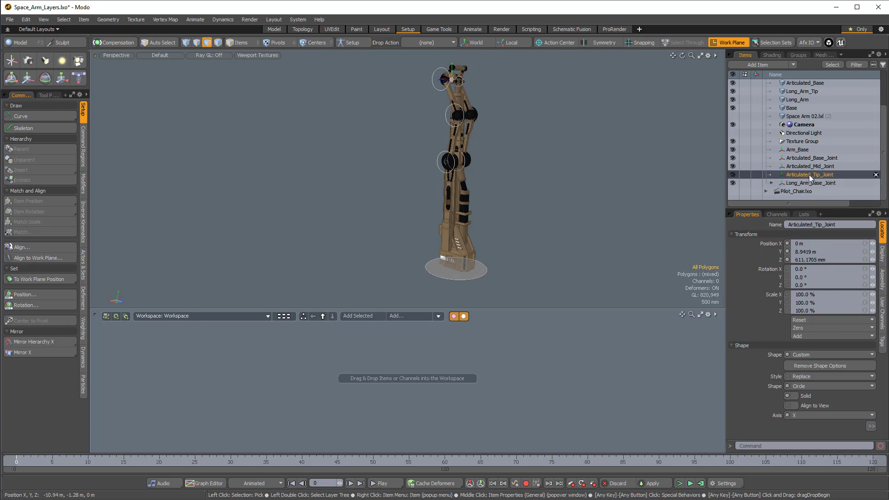
{"action": "left_click_drag", "start_coordinate": [809, 174], "coordinate": [810, 166]}
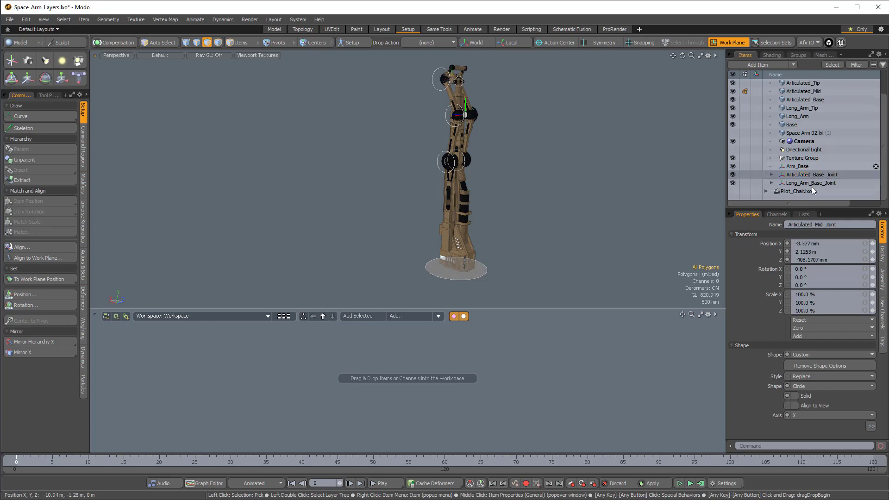
Parent both Articulated_Base_Joint and Long_Arm_Base_Joint to the Arm_Base locator and expand its hierarchy.
{"action": "left_click", "coordinate": [805, 175]}
{"action": "left_click", "coordinate": [803, 182], "text": "shift"}
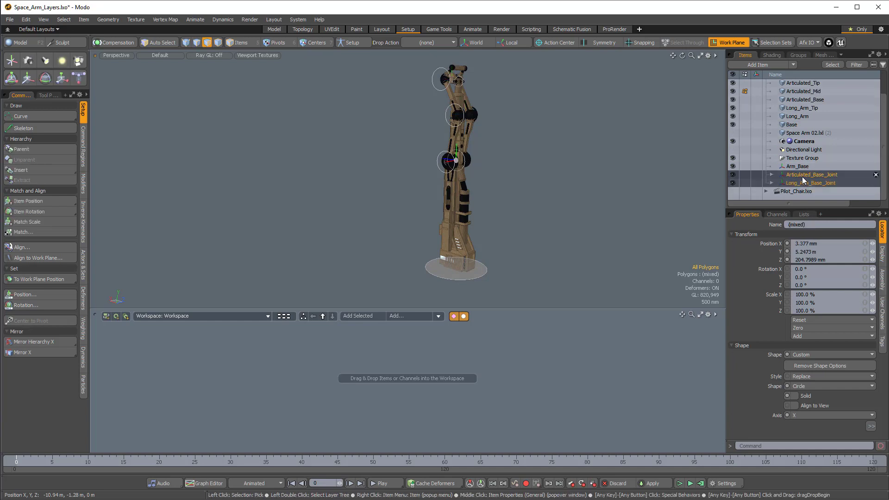
{"action": "left_click_drag", "start_coordinate": [816, 177], "coordinate": [804, 168]}
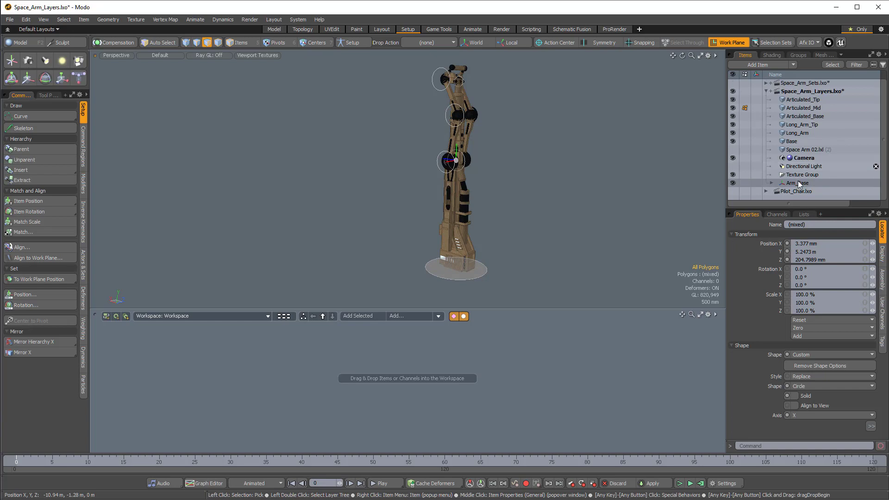
{"action": "left_click", "coordinate": [797, 185]}
{"action": "left_click_drag", "start_coordinate": [571, 169], "coordinate": [532, 231], "text": "alt"}
{"action": "double_click", "coordinate": [782, 183]}
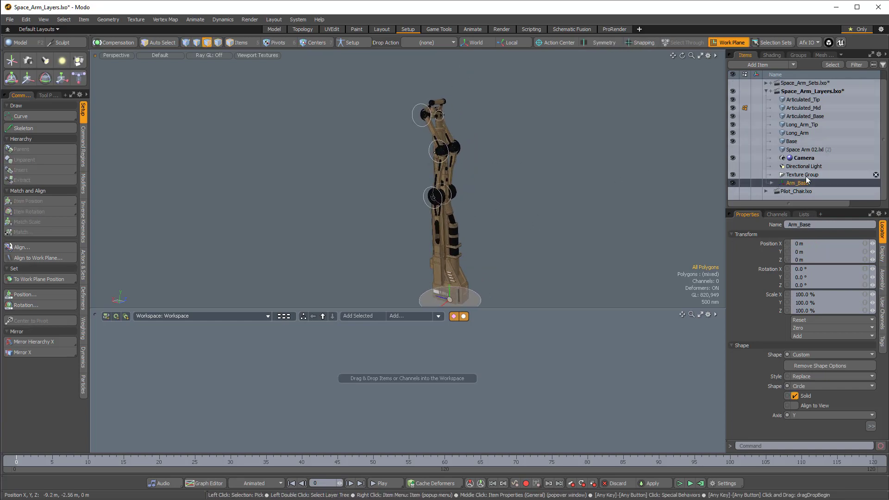
{"action": "left_click", "coordinate": [759, 181]}
{"action": "left_click", "coordinate": [771, 183]}
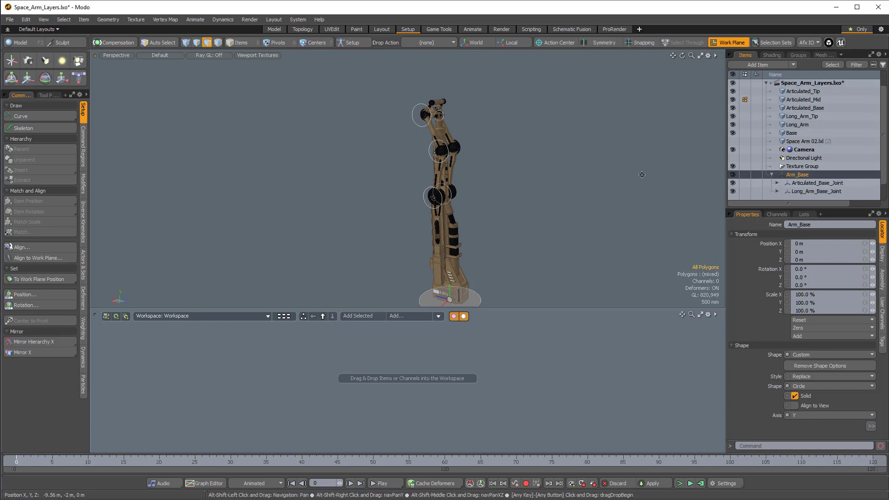
Switch to item selection mode with nothing selected and reset the work plane.
{"action": "left_click_drag", "start_coordinate": [436, 185], "coordinate": [429, 167], "text": "alt"}
{"action": "key", "text": "5"}
{"action": "left_click", "coordinate": [432, 167]}
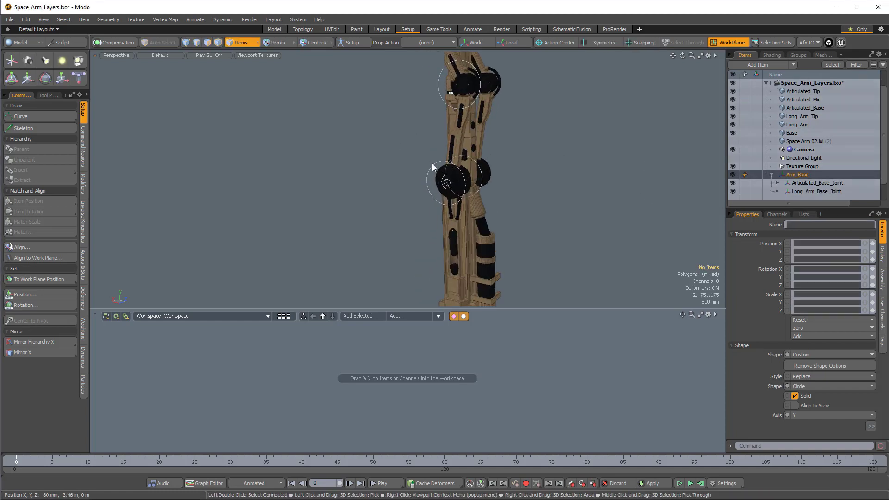
{"action": "left_click_drag", "start_coordinate": [464, 194], "coordinate": [445, 195], "text": "ctrl+alt"}
{"action": "left_click_drag", "start_coordinate": [491, 185], "coordinate": [520, 220], "text": "alt+shift"}
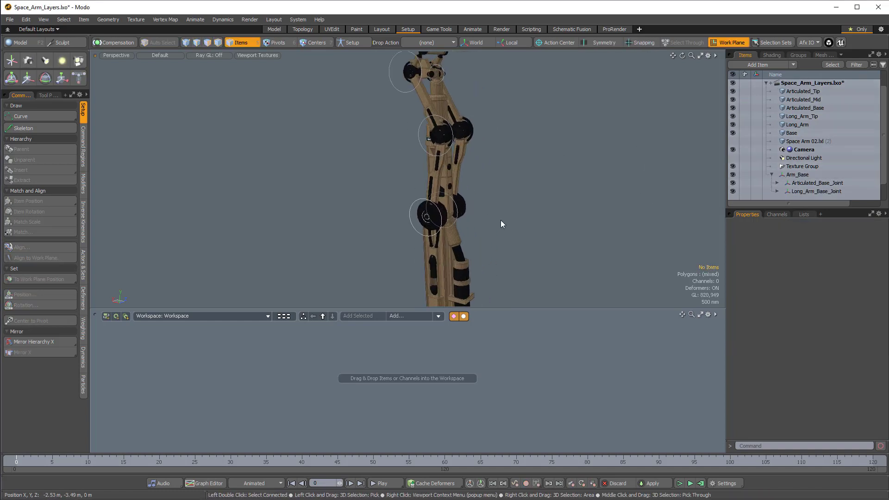
{"action": "left_click_drag", "start_coordinate": [493, 261], "coordinate": [523, 240], "text": "alt+shift"}
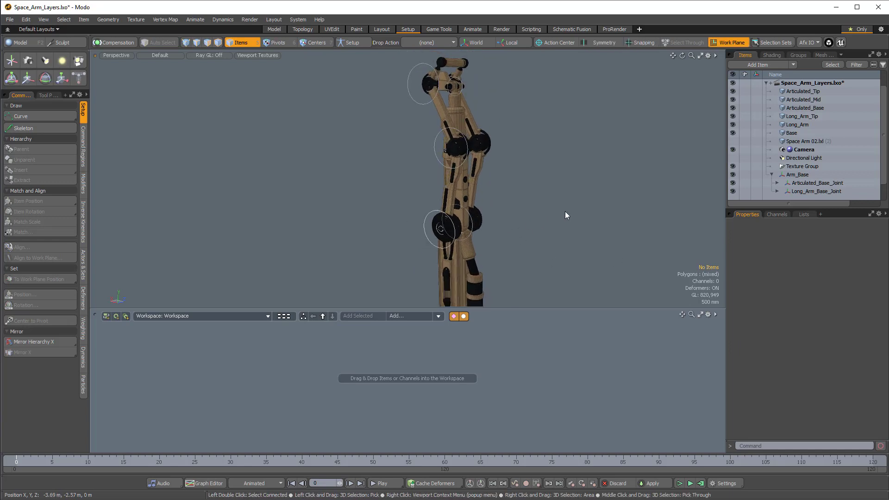
{"action": "key", "text": "e"}
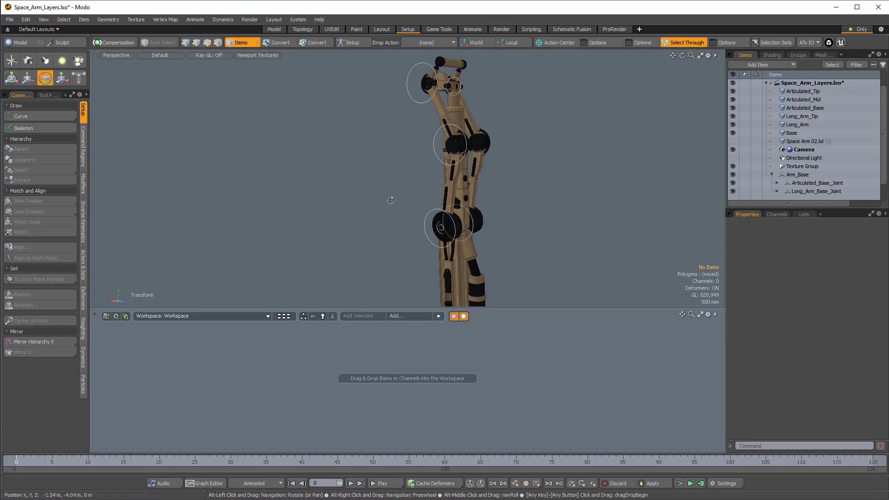
{"action": "left_click", "coordinate": [729, 41]}
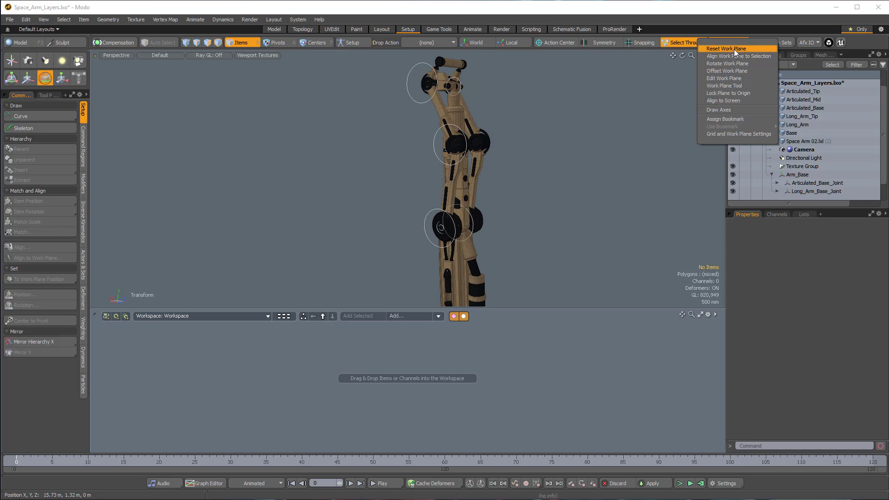
{"action": "left_click", "coordinate": [734, 49]}
{"action": "key", "text": "space"}
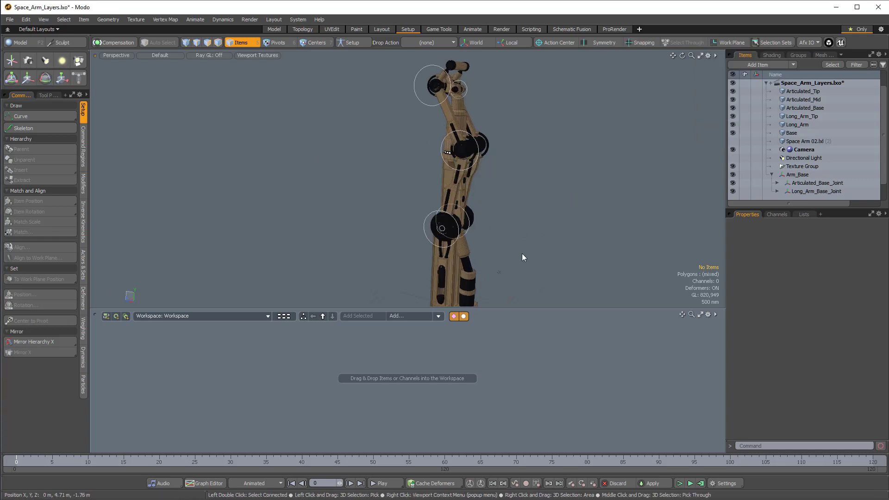
Set the action center to Automatic.
{"action": "left_click_drag", "start_coordinate": [521, 254], "coordinate": [421, 217], "text": "alt"}
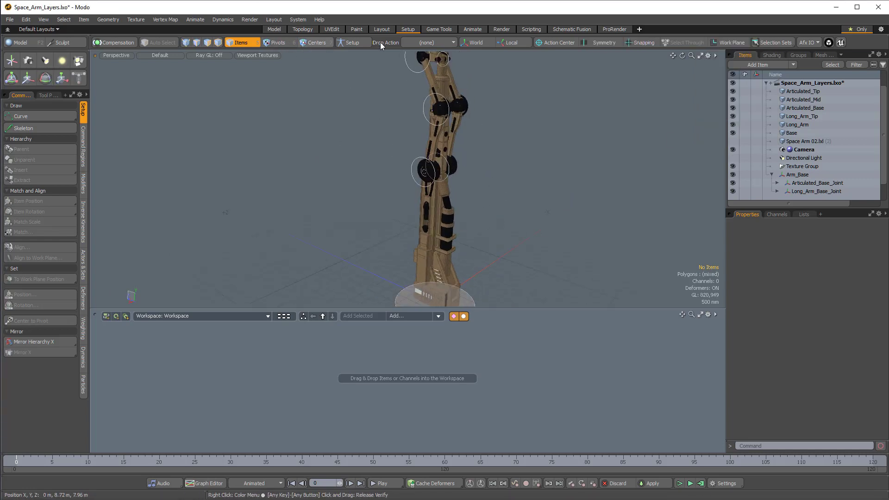
{"action": "left_click", "coordinate": [554, 41]}
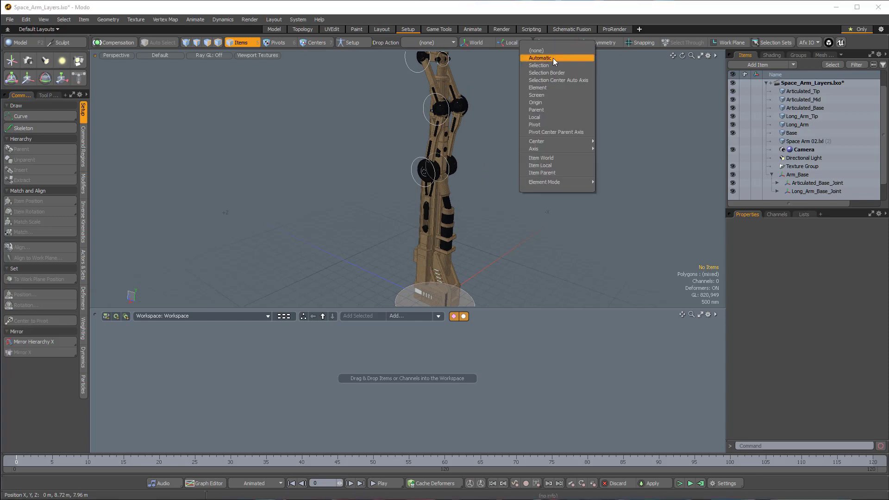
{"action": "left_click", "coordinate": [553, 58]}
Rotate the Articulated_Base_Joint locator 27° about its X axis to test the joint hierarchy.
{"action": "left_click_drag", "start_coordinate": [490, 223], "coordinate": [356, 196], "text": "alt"}
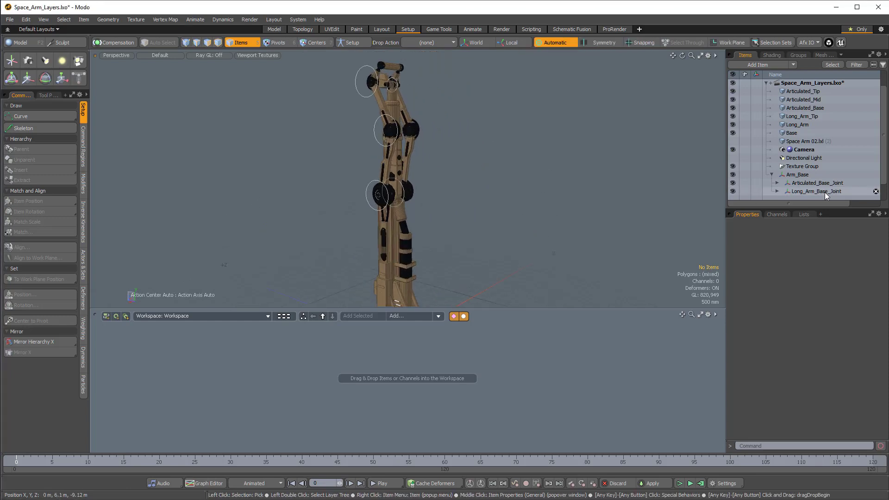
{"action": "left_click", "coordinate": [366, 193]}
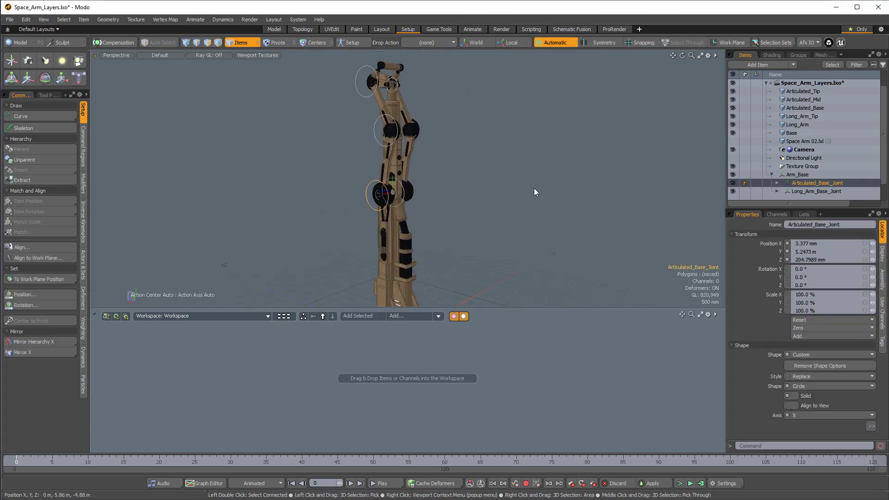
{"action": "key", "text": "e"}
{"action": "left_click_drag", "start_coordinate": [480, 211], "coordinate": [422, 186], "text": "alt"}
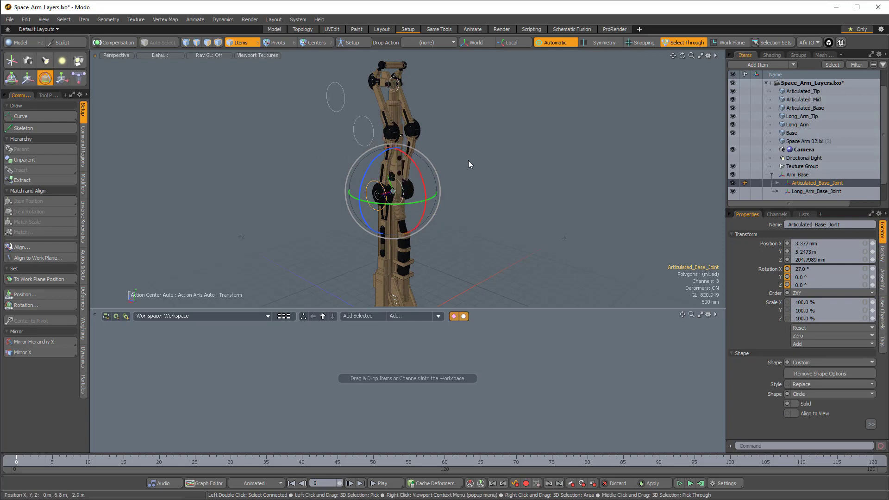
Rotate the Articulated_Mid_Joint locator about -15° around its X axis to test the joint hierarchy.
{"action": "key", "text": "Up"}
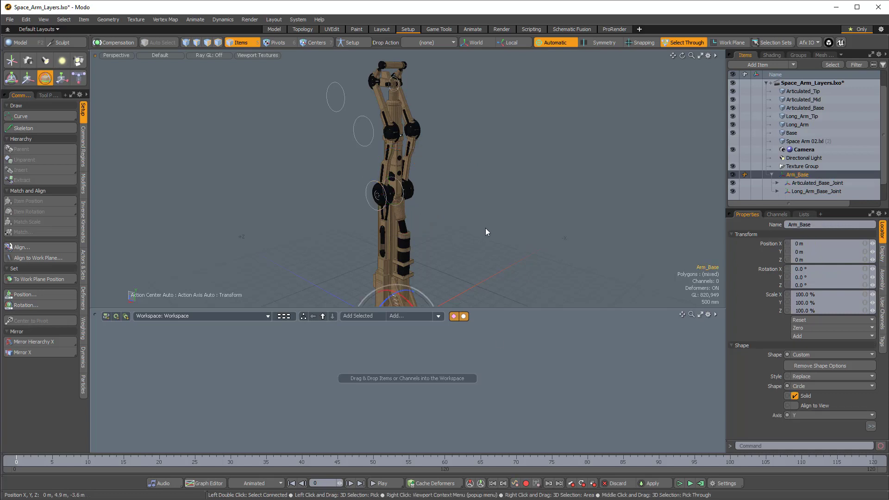
{"action": "left_click", "coordinate": [418, 201]}
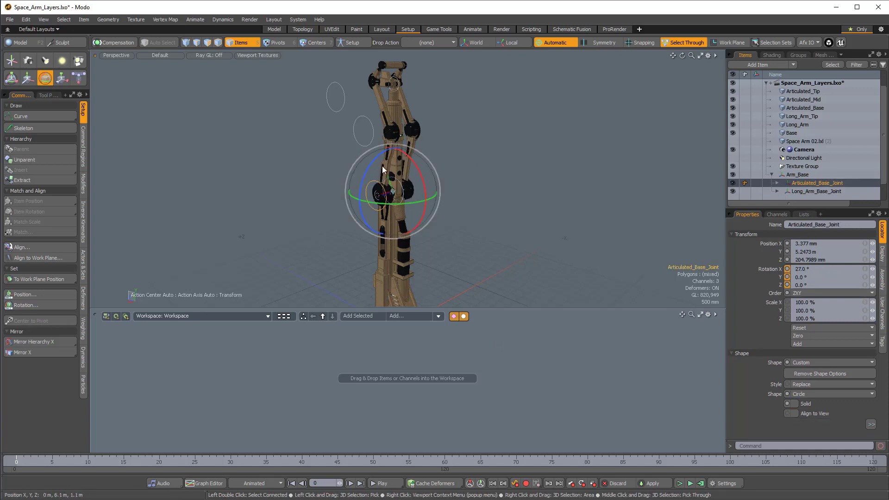
{"action": "key", "text": "Down"}
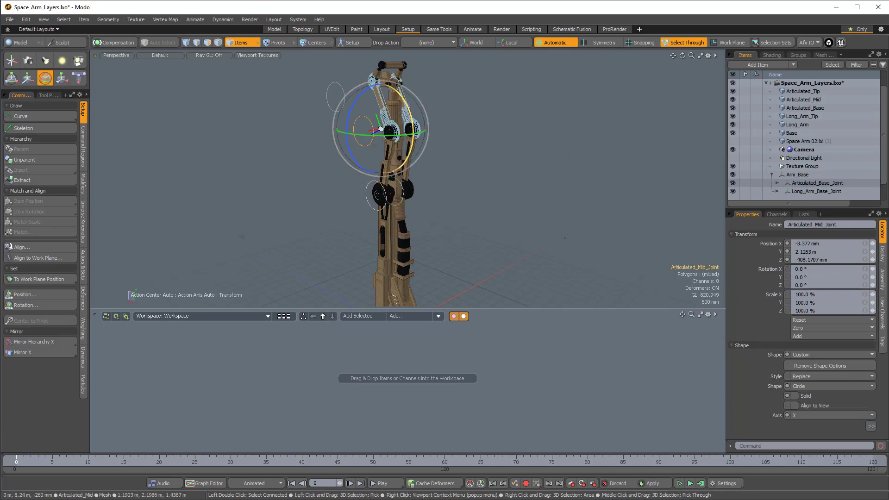
{"action": "left_click_drag", "start_coordinate": [390, 89], "coordinate": [408, 106]}
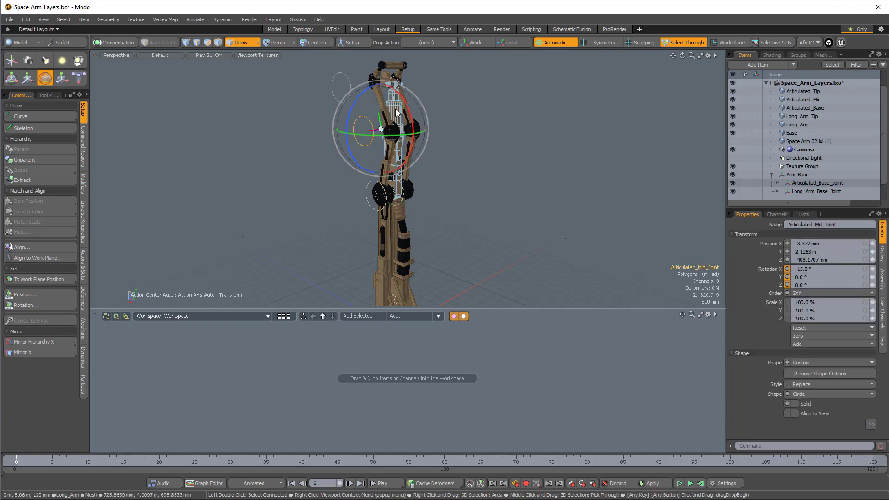
Undo the test rotations of the Articulated_Mid_Joint and Articulated_Base_Joint locators, back to an empty item selection.
{"action": "key", "text": "ctrl+z"}
{"action": "key", "text": "ctrl+z"}
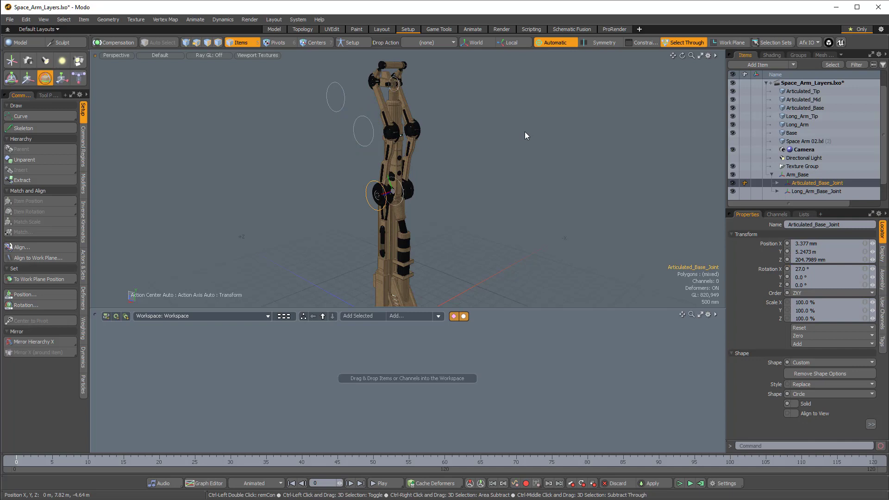
{"action": "key", "text": "ctrl+z"}
{"action": "key", "text": "ctrl+z"}
{"action": "key", "text": "ctrl+z"}
{"action": "key", "text": "ctrl+z"}
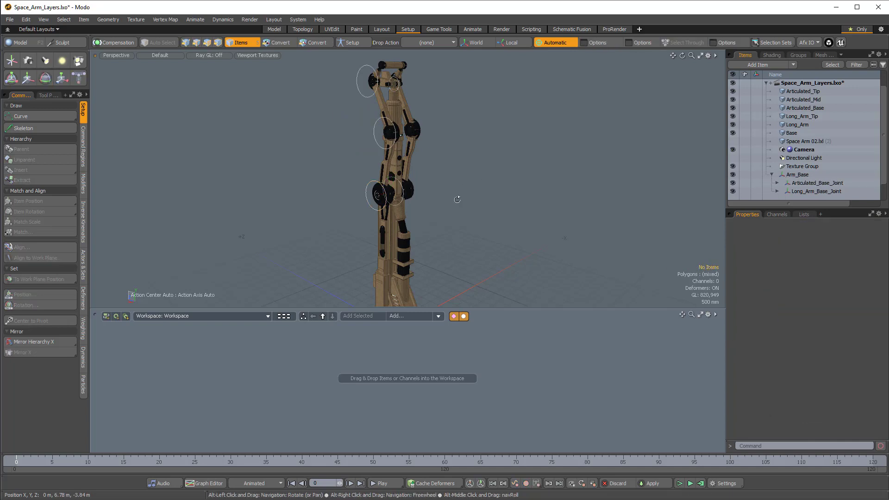
Parent the Base mesh in place to the Arm_Base locator directly from the 3D view.
{"action": "left_click_drag", "start_coordinate": [457, 199], "coordinate": [347, 215], "text": "alt"}
{"action": "mouse_move", "coordinate": [411, 246]}
{"action": "left_mouse_down", "text": "alt+shift"}
{"action": "mouse_move", "coordinate": [407, 196]}
{"action": "mouse_move", "coordinate": [405, 231]}
{"action": "left_mouse_up", "text": "alt+shift"}
{"action": "scroll", "coordinate": [407, 197], "scroll_direction": "up", "scroll_amount": 3}
{"action": "left_click", "coordinate": [392, 225]}
{"action": "left_click_drag", "start_coordinate": [480, 260], "coordinate": [456, 125], "text": "ctrl+alt"}
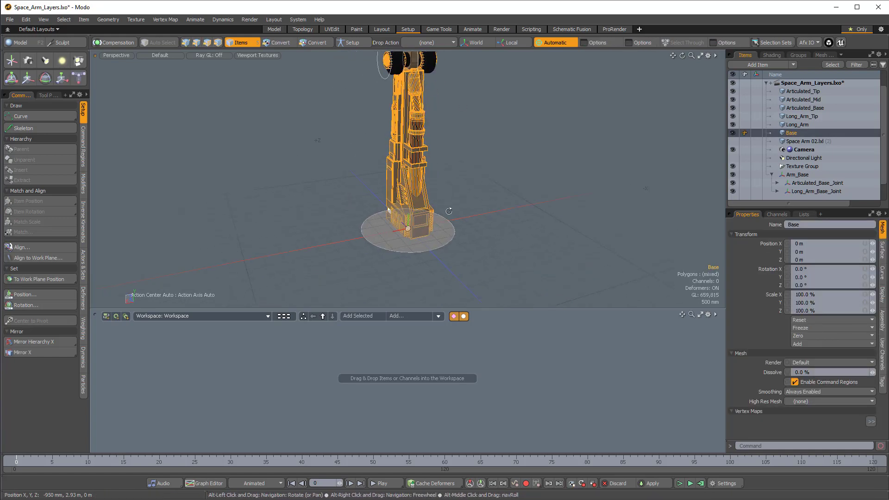
{"action": "left_click_drag", "start_coordinate": [449, 211], "coordinate": [450, 229], "text": "alt+shift"}
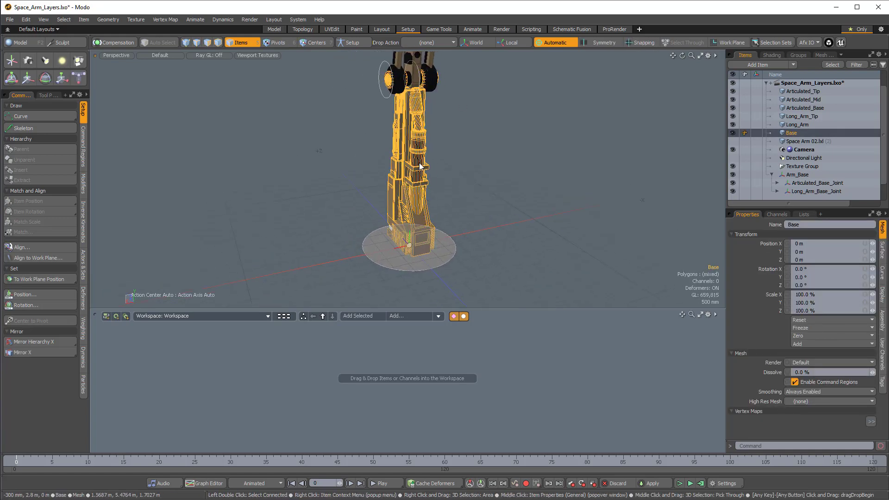
{"action": "left_click_drag", "start_coordinate": [380, 121], "coordinate": [396, 116], "text": "ctrl+alt"}
{"action": "left_click_drag", "start_coordinate": [396, 117], "coordinate": [425, 118], "text": "alt+shift"}
{"action": "left_click", "coordinate": [446, 43]}
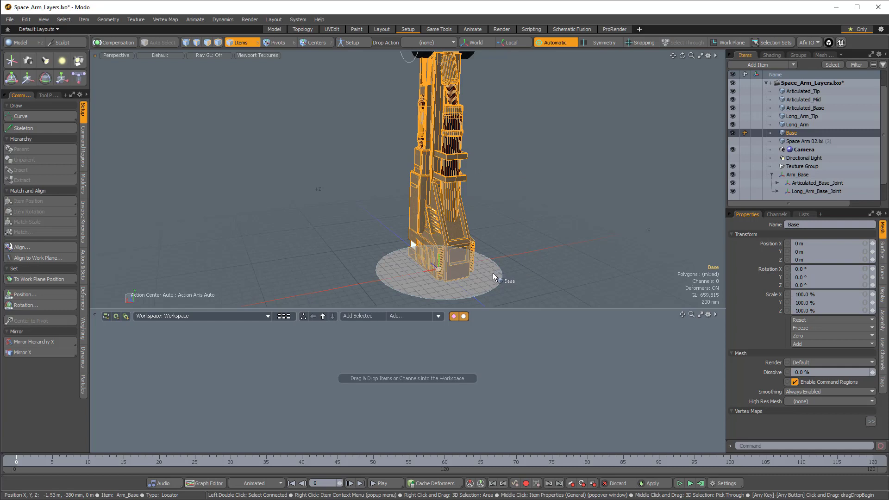
{"action": "left_click_drag", "start_coordinate": [487, 271], "coordinate": [408, 317]}
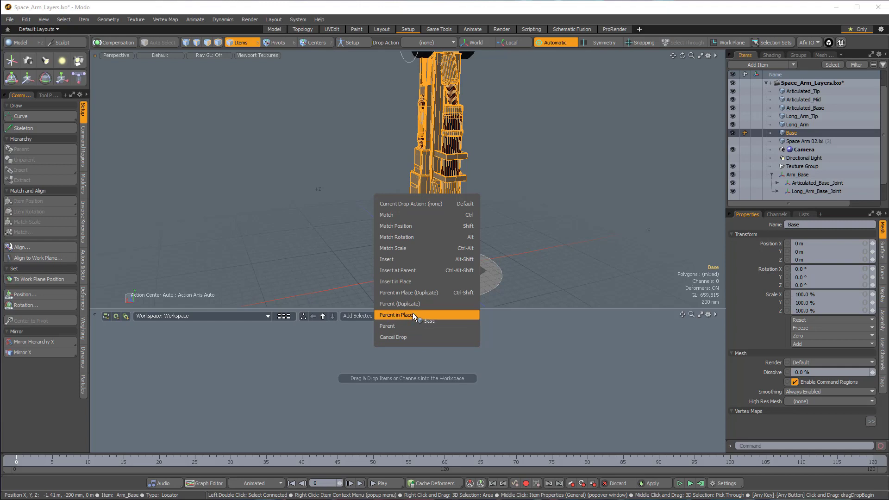
{"action": "left_click_drag", "start_coordinate": [412, 312], "coordinate": [412, 313]}
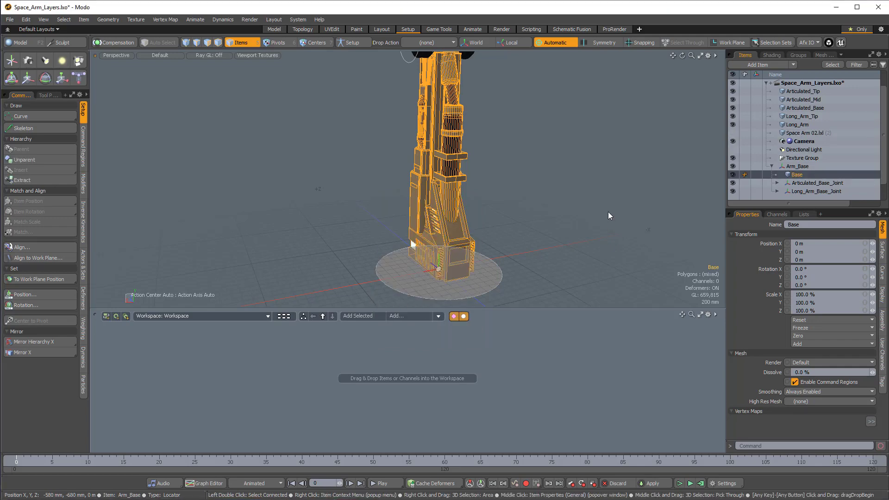
Set the default drop action to Parent in Place.
{"action": "left_click_drag", "start_coordinate": [609, 212], "coordinate": [575, 209], "text": "alt"}
{"action": "scroll", "coordinate": [575, 208], "scroll_direction": "down", "scroll_amount": 2}
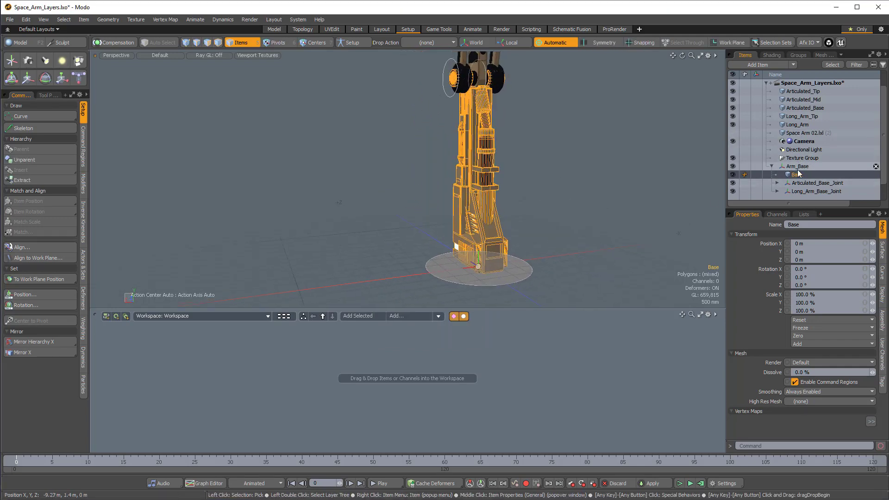
{"action": "left_click_drag", "start_coordinate": [465, 144], "coordinate": [461, 269], "text": "alt+shift"}
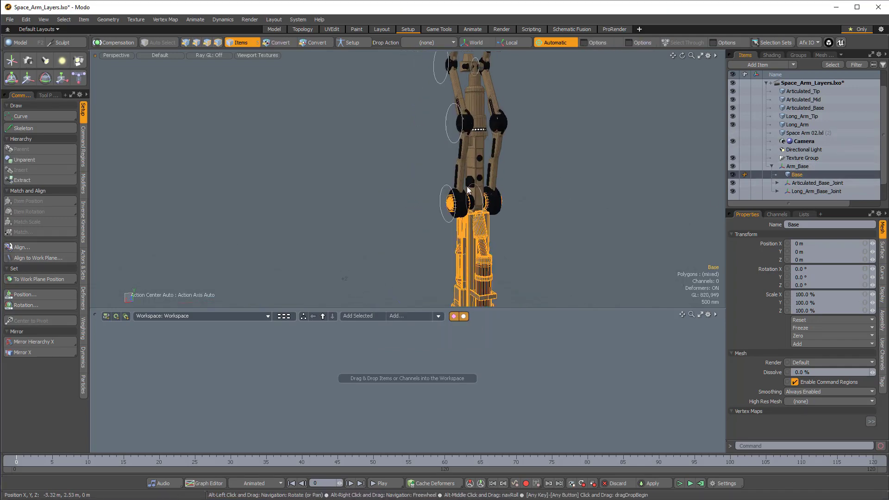
{"action": "left_click", "coordinate": [422, 44]}
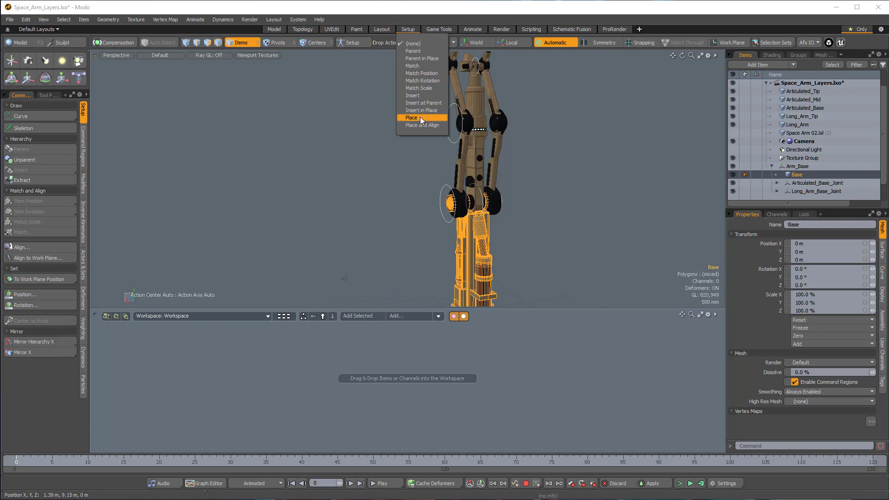
{"action": "left_click", "coordinate": [424, 59]}
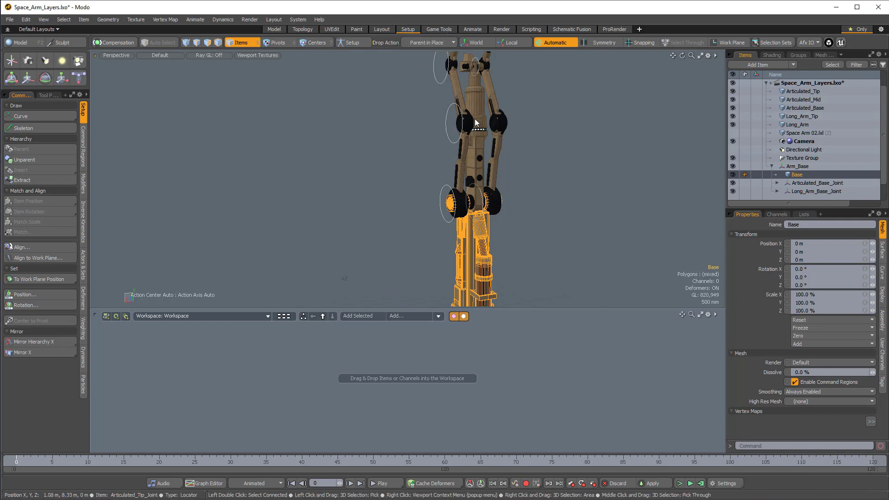
Parent the Articulated_Base mesh in place to the Articulated_Base_Joint locator using the current drop action.
{"action": "mouse_move", "coordinate": [556, 191]}
{"action": "left_mouse_down", "text": "alt"}
{"action": "mouse_move", "coordinate": [543, 224]}
{"action": "mouse_move", "coordinate": [465, 213]}
{"action": "mouse_move", "coordinate": [520, 228]}
{"action": "mouse_move", "coordinate": [504, 224]}
{"action": "mouse_move", "coordinate": [497, 245]}
{"action": "left_mouse_up", "text": "alt"}
{"action": "scroll", "coordinate": [465, 213], "scroll_direction": "up", "scroll_amount": 3}
{"action": "scroll", "coordinate": [520, 228], "scroll_direction": "up", "scroll_amount": 3}
{"action": "left_click", "coordinate": [496, 245]}
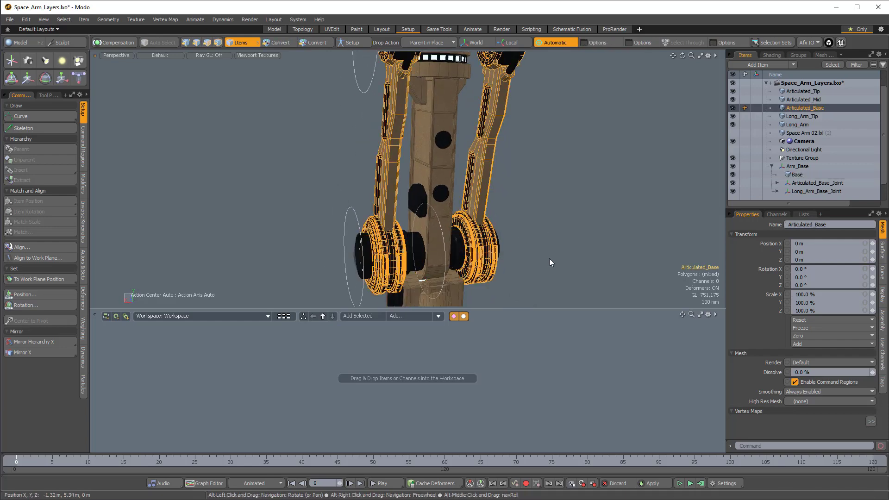
{"action": "scroll", "coordinate": [549, 258], "scroll_direction": "down", "scroll_amount": 2}
{"action": "left_click_drag", "start_coordinate": [549, 258], "coordinate": [407, 116], "text": "alt+shift"}
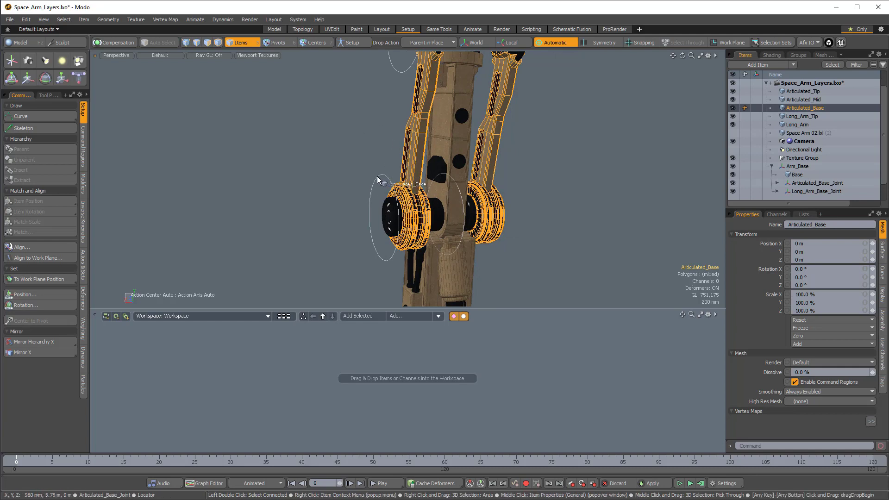
{"action": "left_click_drag", "start_coordinate": [376, 176], "coordinate": [379, 179]}
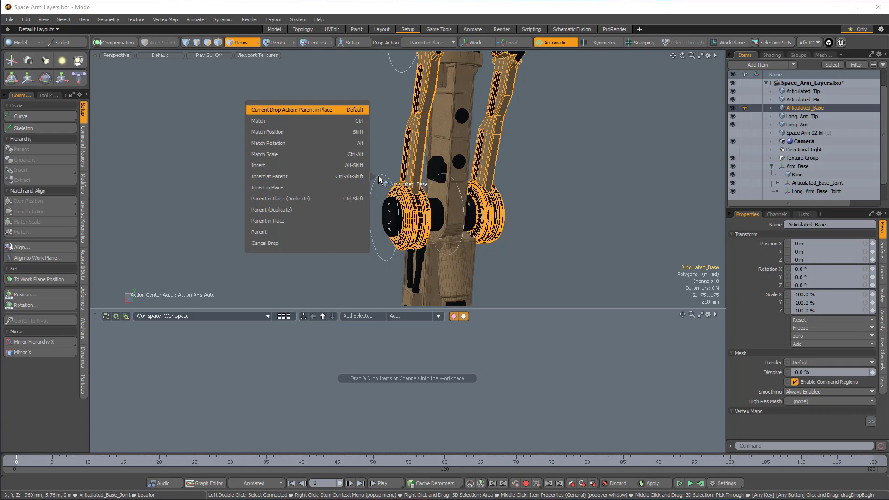
{"action": "left_click_drag", "start_coordinate": [378, 180], "coordinate": [378, 180]}
Parent the Articulated_Mid mesh to Articulated_Mid_Joint and the Articulated_Tip mesh to Articulated_Tip_Joint, both in place.
{"action": "left_click_drag", "start_coordinate": [430, 84], "coordinate": [388, 197], "text": "alt+shift"}
{"action": "left_click", "coordinate": [417, 147]}
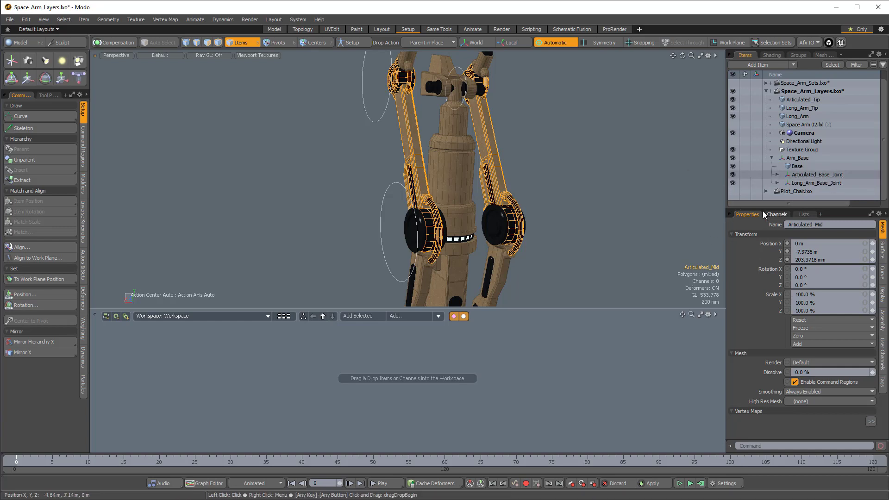
{"action": "left_click_drag", "start_coordinate": [531, 151], "coordinate": [435, 221], "text": "alt"}
{"action": "left_click", "coordinate": [426, 185]}
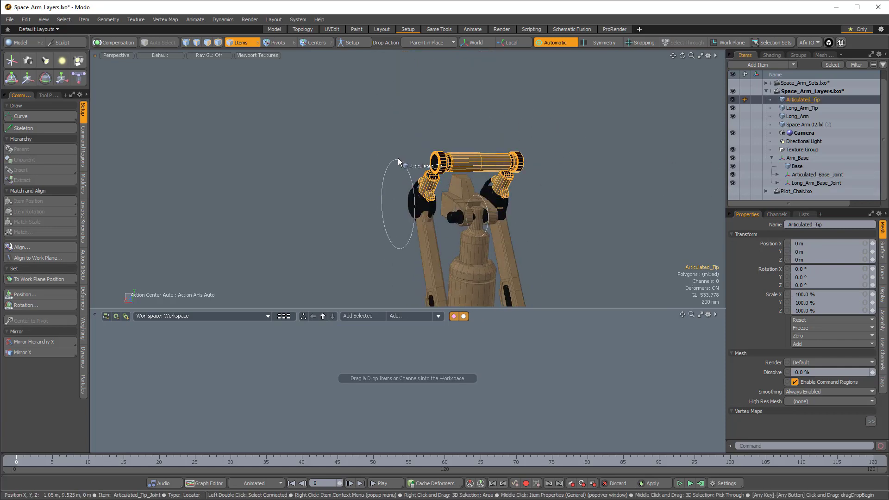
{"action": "left_click_drag", "start_coordinate": [400, 165], "coordinate": [497, 202]}
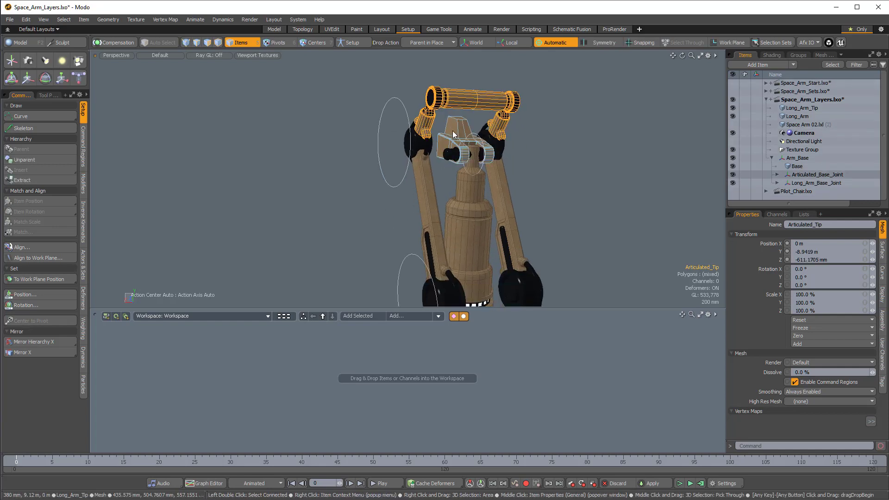
Parent the Long_Arm_Tip mesh in place to the Long_Arm_Tip_Joint locator.
{"action": "left_click_drag", "start_coordinate": [482, 158], "coordinate": [486, 169]}
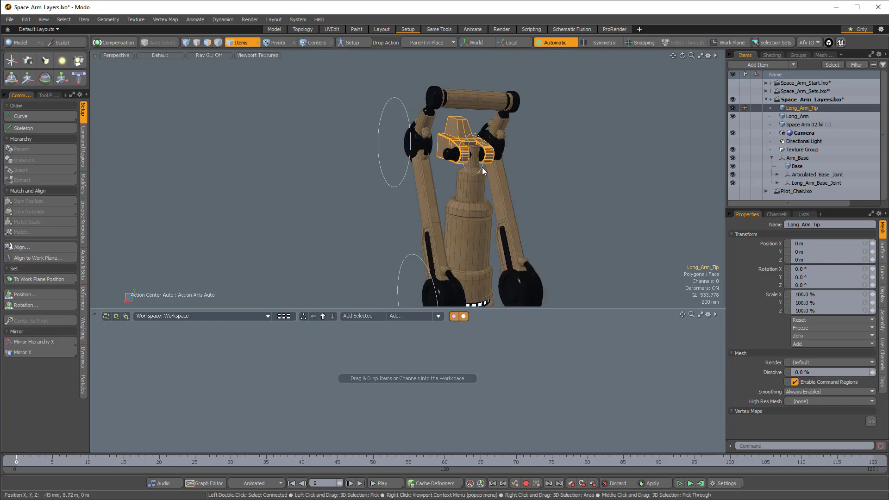
{"action": "scroll", "coordinate": [489, 162], "scroll_direction": "up", "scroll_amount": 5}
{"action": "left_click_drag", "start_coordinate": [531, 166], "coordinate": [511, 224]}
Parent the Long_Arm mesh in place to the Long_Arm_Base_Joint locator.
{"action": "scroll", "coordinate": [543, 198], "scroll_direction": "down", "scroll_amount": 5}
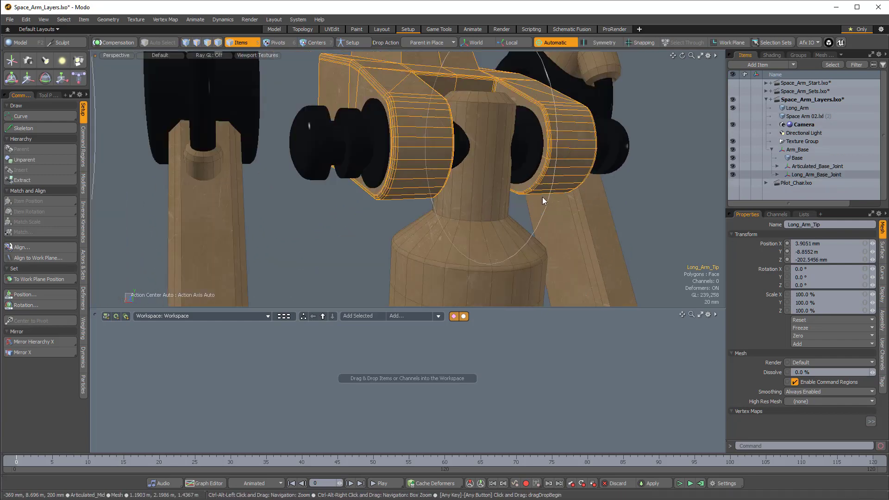
{"action": "left_click_drag", "start_coordinate": [579, 211], "coordinate": [559, 79], "text": "alt+shift"}
{"action": "left_click_drag", "start_coordinate": [524, 230], "coordinate": [502, 162], "text": "alt"}
{"action": "scroll", "coordinate": [490, 198], "scroll_direction": "up", "scroll_amount": 4}
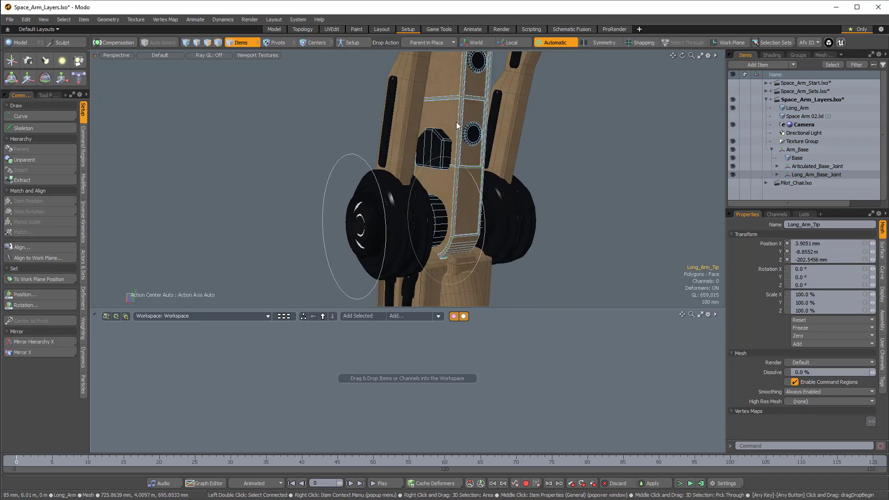
{"action": "left_click_drag", "start_coordinate": [456, 124], "coordinate": [482, 255]}
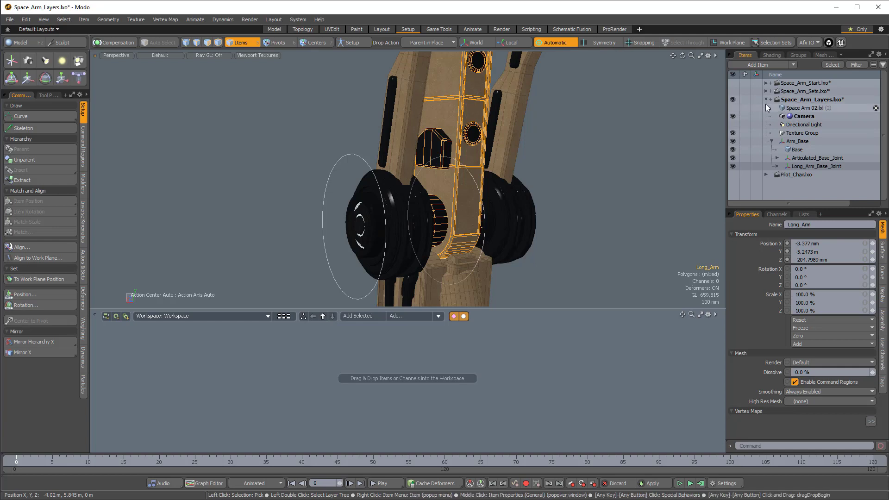
Expand the complete Arm_Base hierarchy to check which meshes sit under each joint locator, and collapse it again.
{"action": "scroll", "coordinate": [535, 185], "scroll_direction": "down", "scroll_amount": 5}
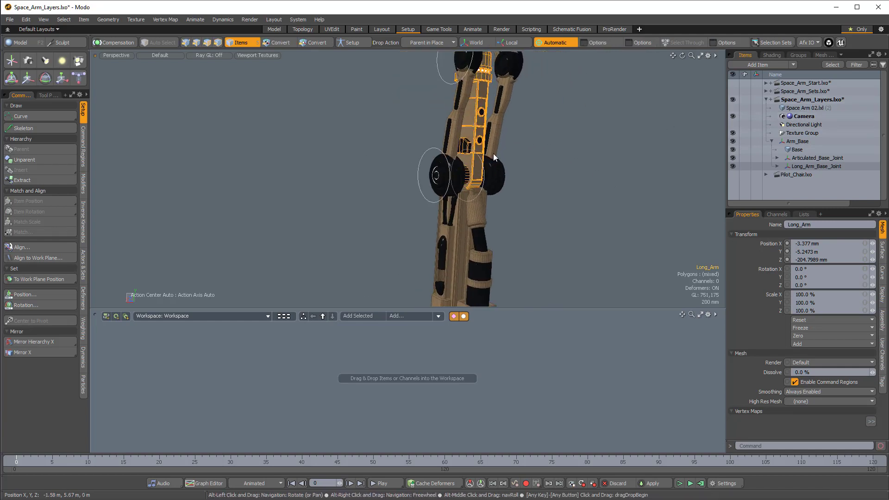
{"action": "left_click", "coordinate": [770, 142]}
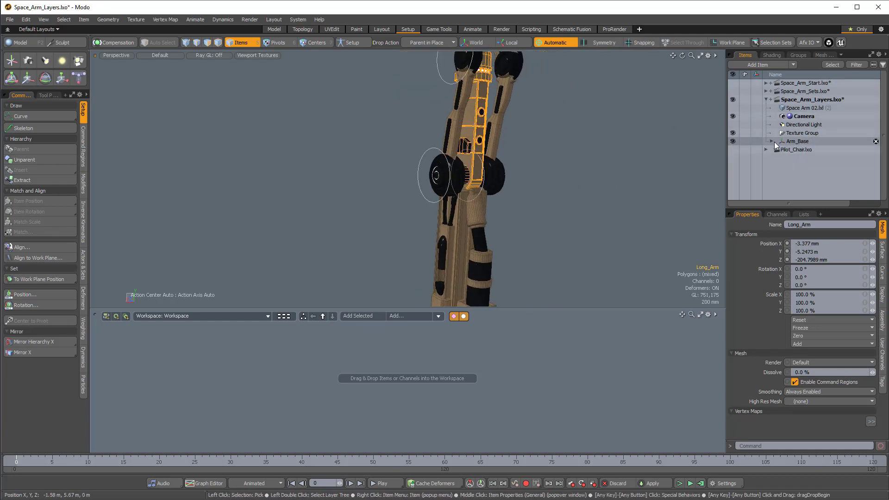
{"action": "left_click", "coordinate": [771, 141], "text": "shift"}
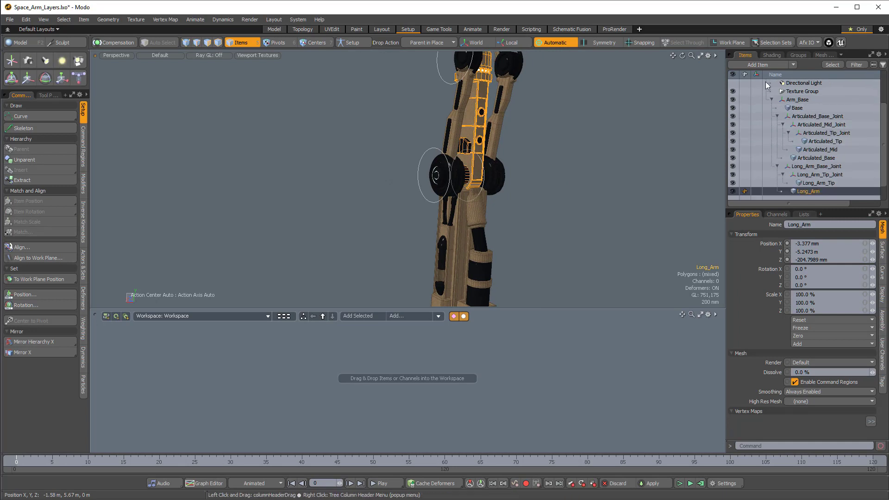
{"action": "scroll", "coordinate": [810, 120], "scroll_direction": "down", "scroll_amount": 1}
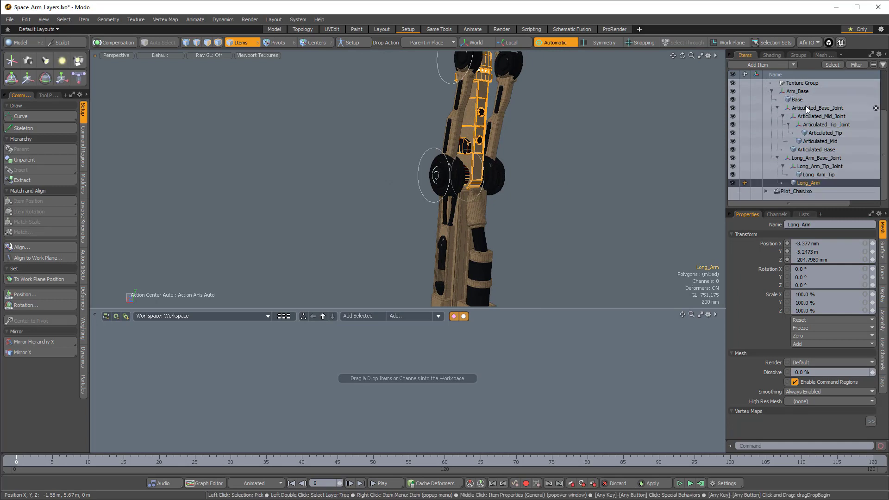
{"action": "left_click", "coordinate": [773, 92]}
Select the Articulated_Base_Joint locator and rotate it around its X axis to swing the attached articulated arm away from the long arm.
{"action": "key", "text": "a"}
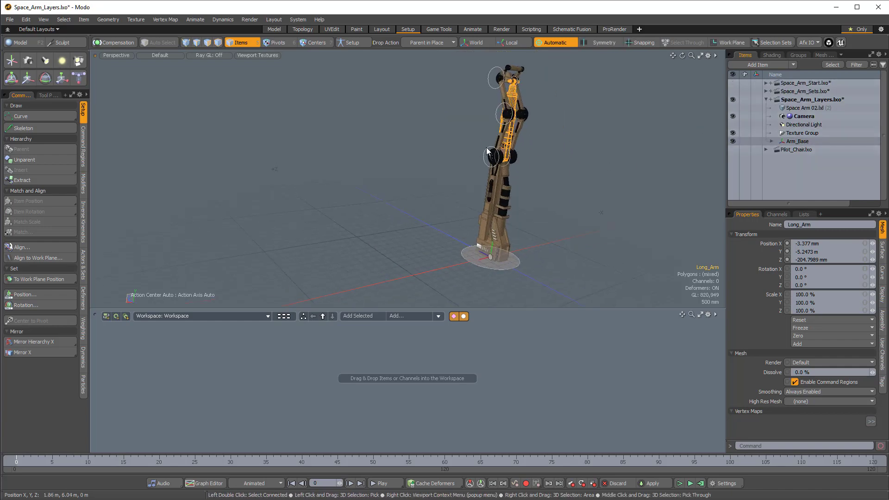
{"action": "left_click", "coordinate": [483, 162]}
{"action": "key", "text": "shift+a"}
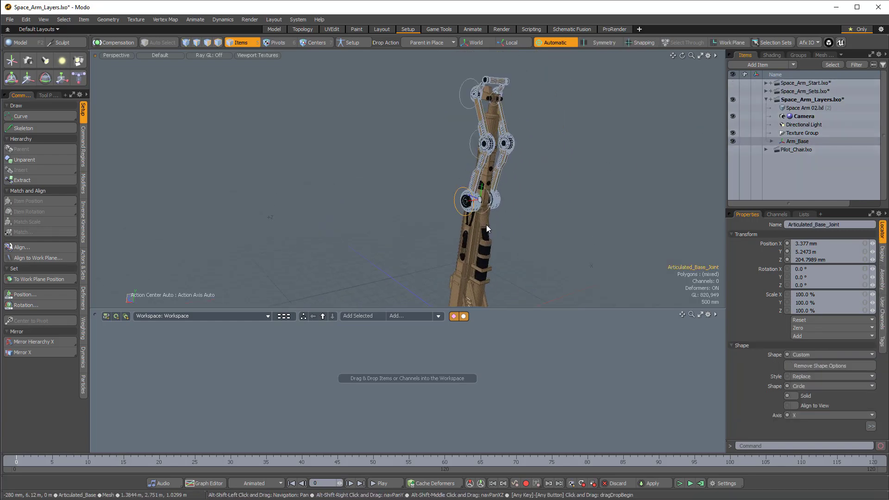
{"action": "left_click_drag", "start_coordinate": [529, 215], "coordinate": [518, 251], "text": "ctrl+alt"}
{"action": "key", "text": "e"}
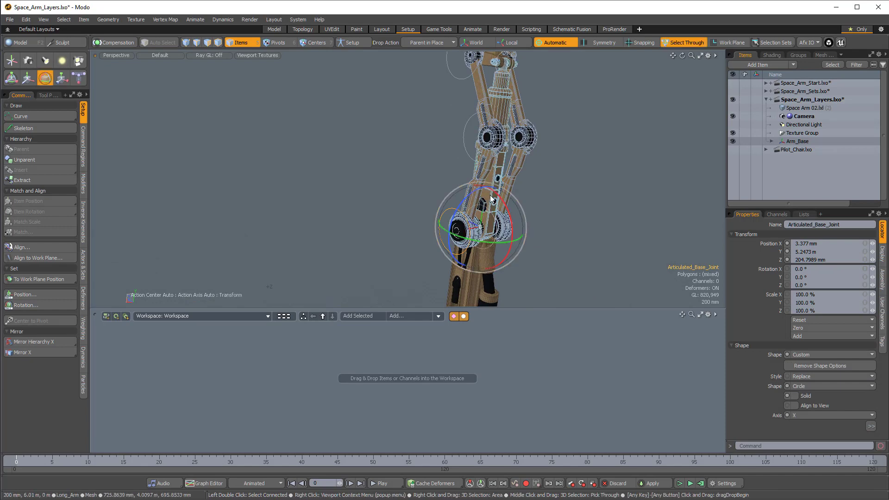
{"action": "left_click_drag", "start_coordinate": [503, 200], "coordinate": [513, 221]}
Rotate the Articulated_Mid_Joint locator about 47° around its X axis and test-rotate the joint above it.
{"action": "left_click", "coordinate": [539, 209]}
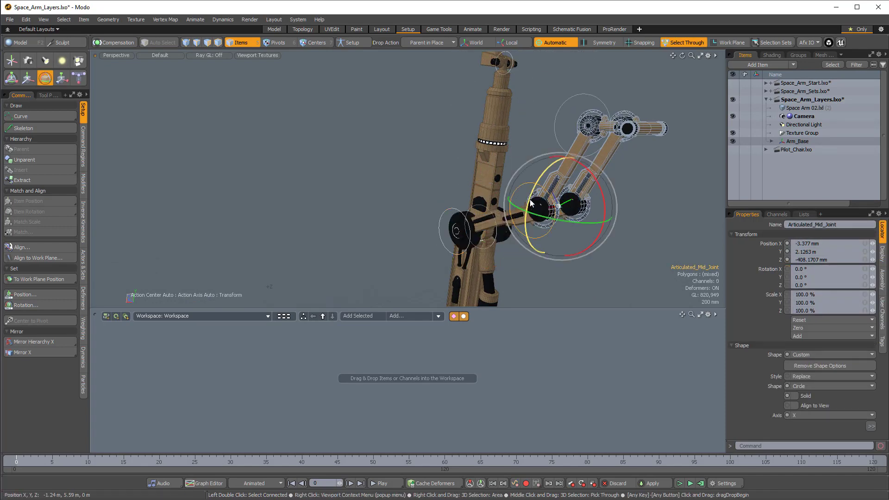
{"action": "left_click_drag", "start_coordinate": [570, 158], "coordinate": [592, 177]}
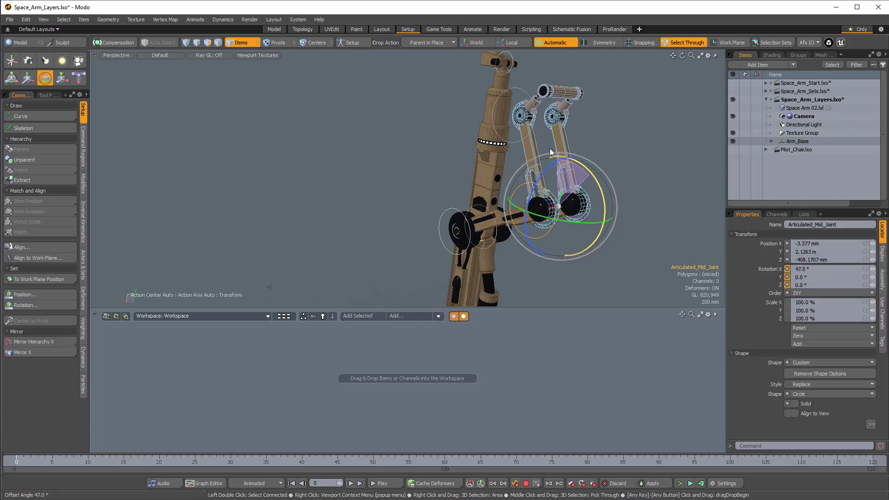
{"action": "left_click", "coordinate": [549, 148]}
{"action": "left_click_drag", "start_coordinate": [583, 114], "coordinate": [554, 164]}
Undo the test rotations of the articulated arm joints.
{"action": "key", "text": "ctrl+z"}
{"action": "key", "text": "ctrl+z"}
{"action": "key", "text": "ctrl+z"}
{"action": "key", "text": "ctrl+z"}
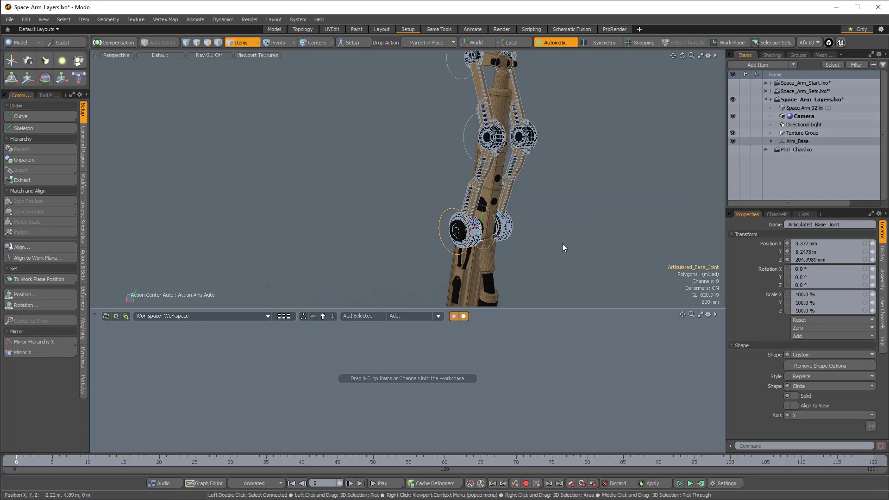
Zero all transforms of the Arm_Base locator and the five articulated and long arm joint locators beneath it.
{"action": "left_click_drag", "start_coordinate": [424, 224], "coordinate": [591, 156], "text": "alt"}
{"action": "left_click", "coordinate": [591, 158]}
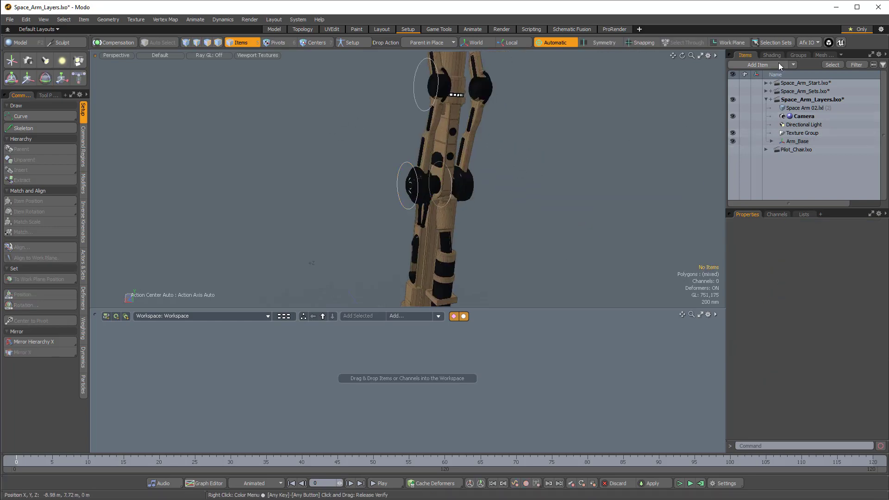
{"action": "left_click", "coordinate": [771, 141]}
{"action": "scroll", "coordinate": [789, 134], "scroll_direction": "down", "scroll_amount": 2}
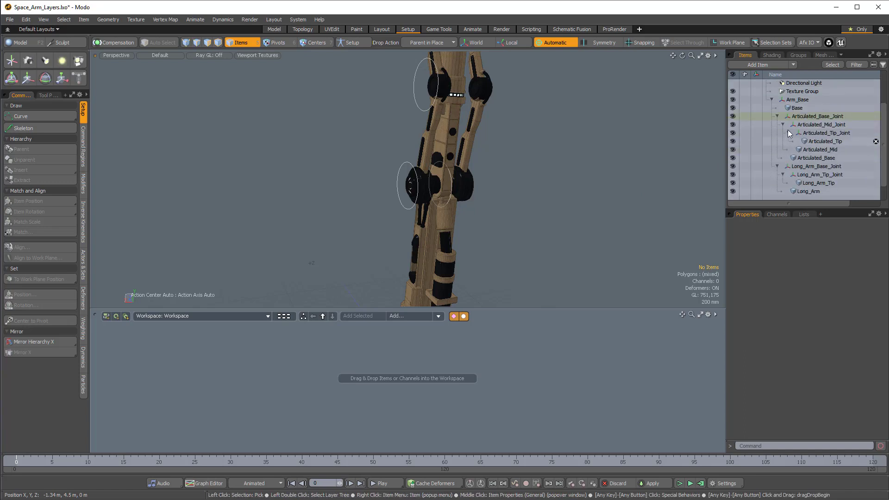
{"action": "left_click", "coordinate": [798, 100]}
{"action": "left_click", "coordinate": [813, 117], "text": "ctrl"}
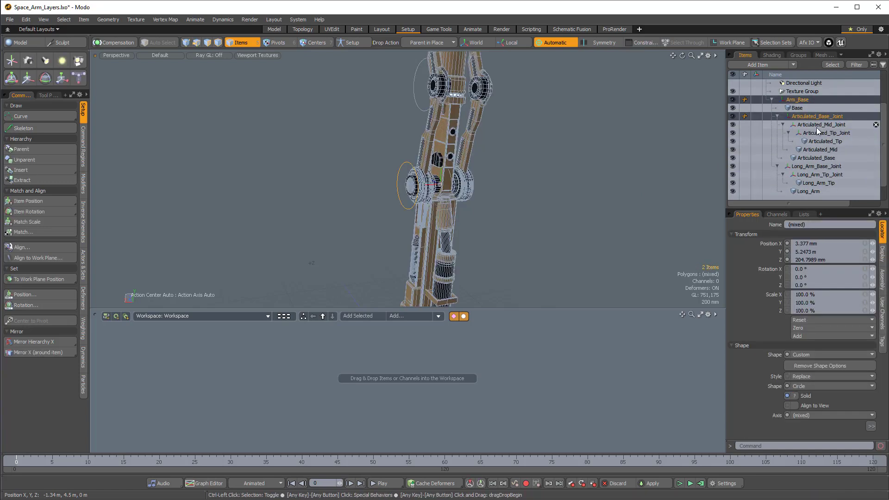
{"action": "left_click", "coordinate": [815, 125], "text": "ctrl"}
{"action": "left_click", "coordinate": [820, 135], "text": "ctrl"}
{"action": "left_click", "coordinate": [811, 168], "text": "ctrl"}
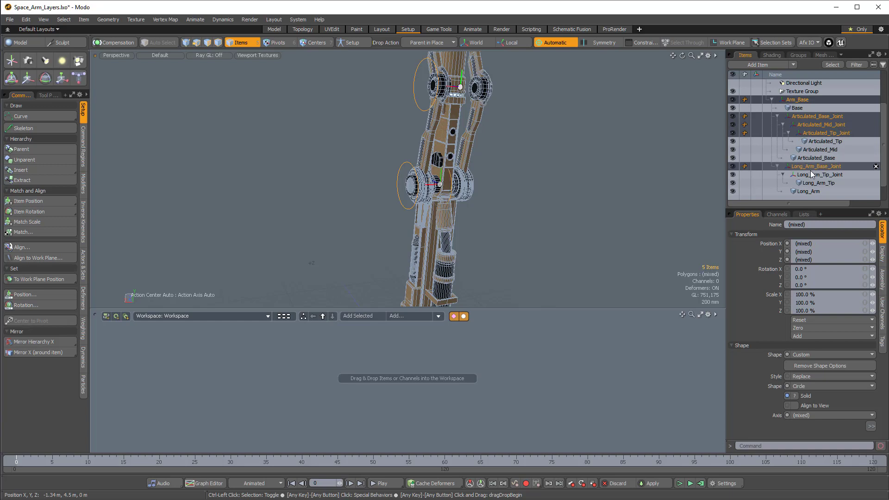
{"action": "left_click", "coordinate": [813, 175], "text": "ctrl"}
{"action": "scroll", "coordinate": [812, 175], "scroll_direction": "down", "scroll_amount": 1}
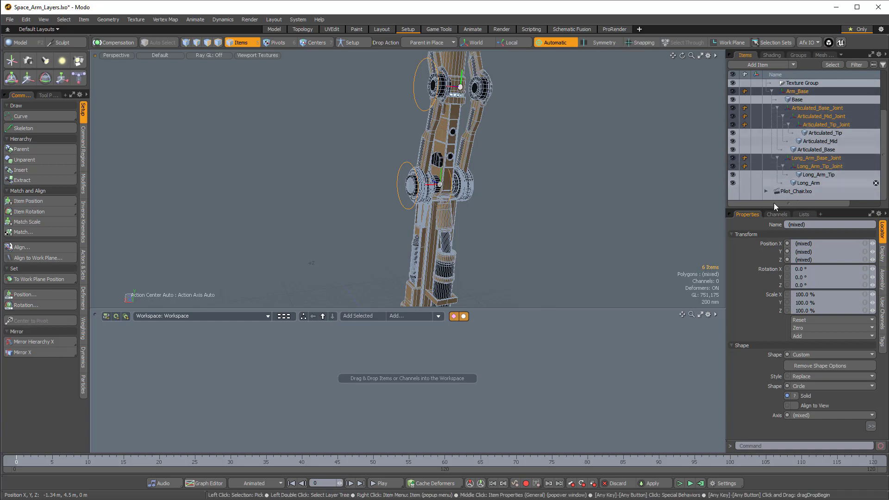
{"action": "left_click_drag", "start_coordinate": [532, 221], "coordinate": [512, 181], "text": "alt+shift"}
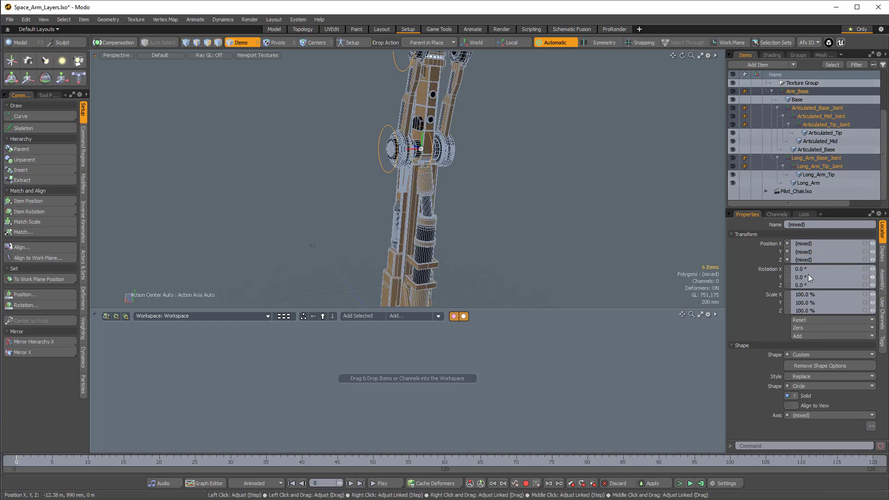
{"action": "left_click", "coordinate": [818, 326]}
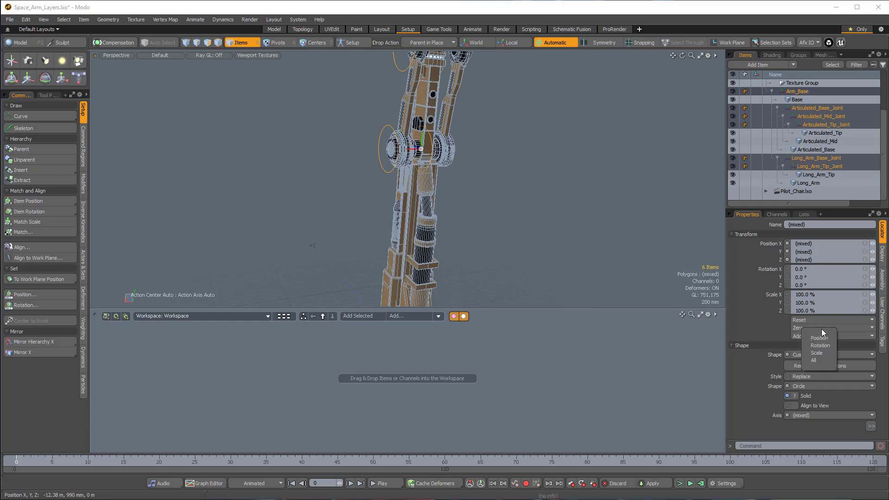
{"action": "left_click", "coordinate": [825, 360]}
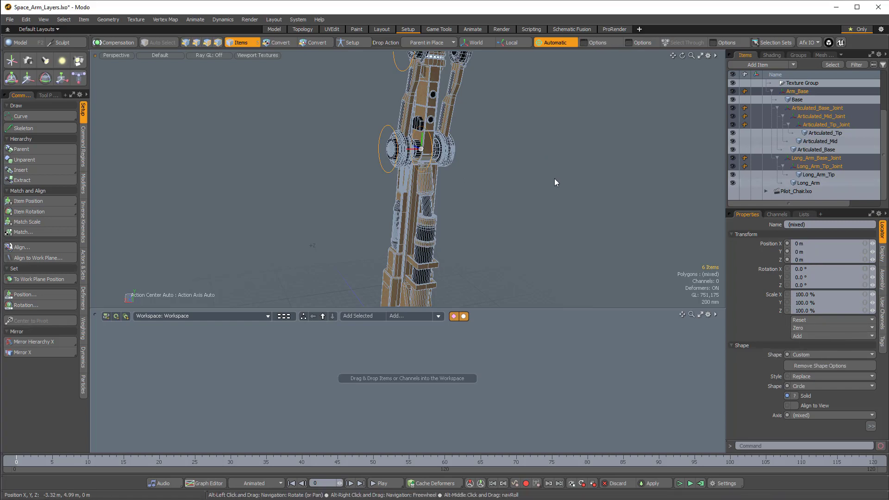
{"action": "left_click_drag", "start_coordinate": [554, 182], "coordinate": [524, 189], "text": "ctrl+alt"}
{"action": "left_click", "coordinate": [524, 190]}
Test-rotate the Long_Arm_Tip_Joint locator around its X axis, set its X rotation back to 0° and deselect it.
{"action": "left_click_drag", "start_coordinate": [463, 190], "coordinate": [468, 245], "text": "alt+shift"}
{"action": "left_click_drag", "start_coordinate": [446, 158], "coordinate": [416, 151], "text": "alt+shift"}
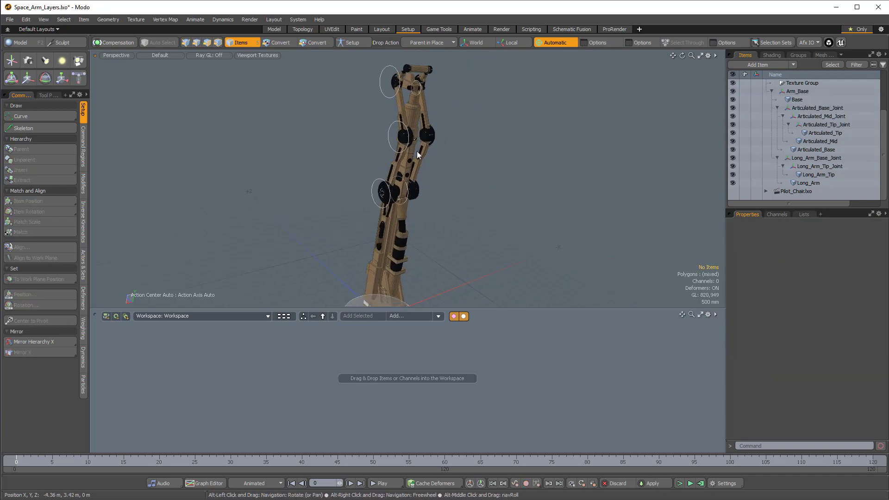
{"action": "left_click_drag", "start_coordinate": [431, 229], "coordinate": [480, 185], "text": "alt"}
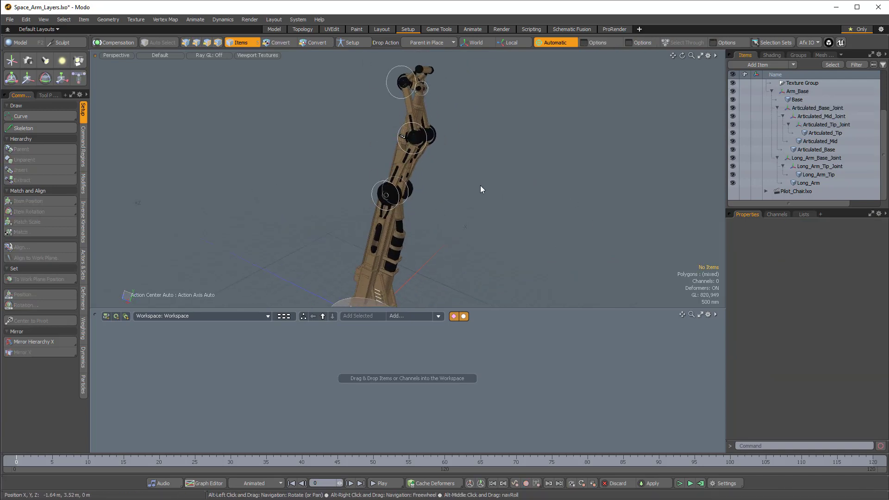
{"action": "scroll", "coordinate": [412, 76], "scroll_direction": "up", "scroll_amount": 6}
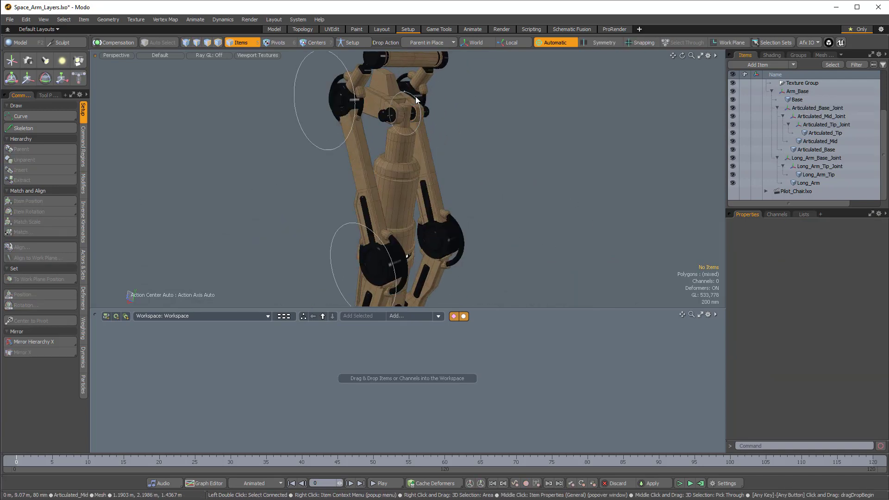
{"action": "left_click", "coordinate": [416, 96]}
{"action": "key", "text": "e"}
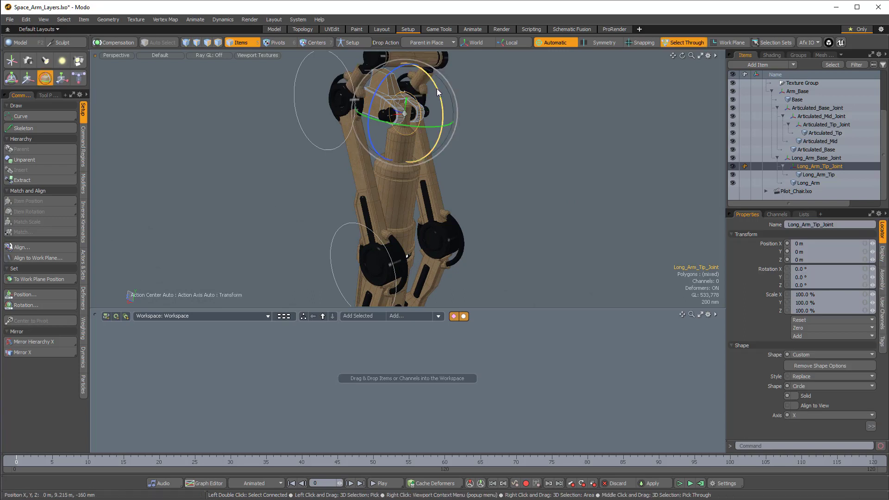
{"action": "left_click_drag", "start_coordinate": [437, 92], "coordinate": [441, 110]}
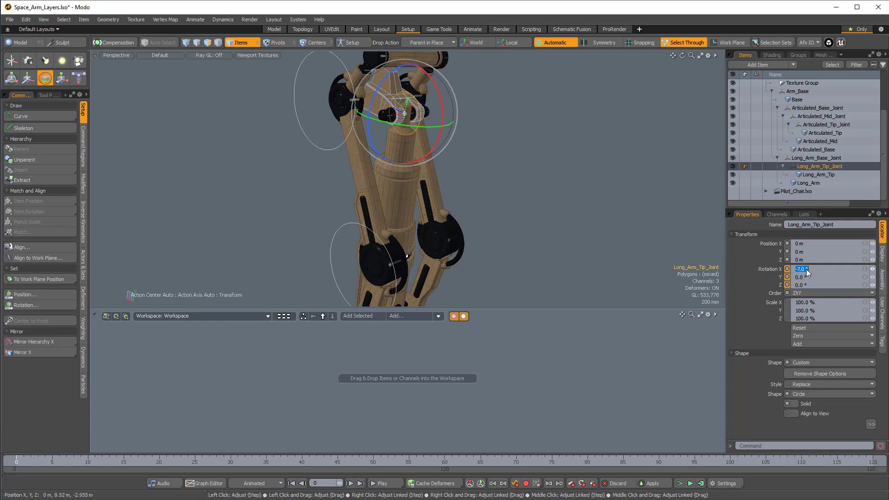
{"action": "key", "text": "Return"}
{"action": "scroll", "coordinate": [396, 172], "scroll_direction": "down", "scroll_amount": 3}
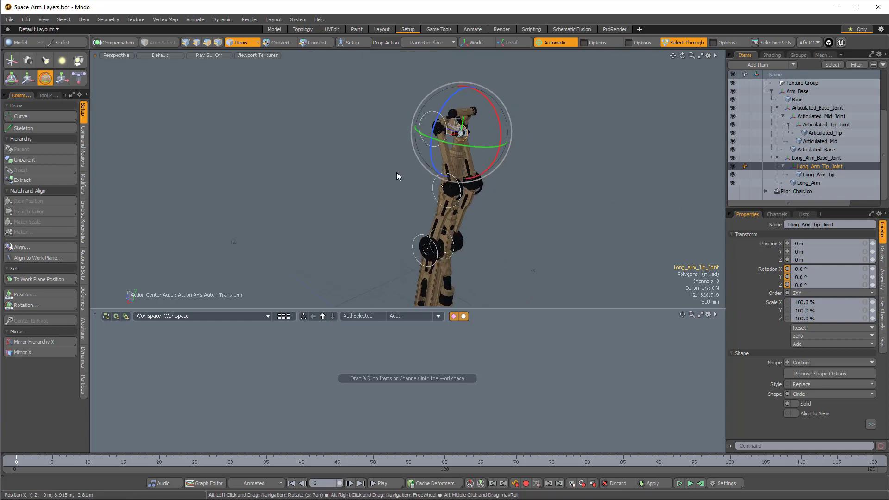
{"action": "left_click", "coordinate": [415, 236]}
Make all six arm meshes, from Base to Articulated_Tip and Long_Arm_Tip, unselectable by setting their assembly Select option to No.
{"action": "left_click_drag", "start_coordinate": [535, 253], "coordinate": [560, 194], "text": "alt"}
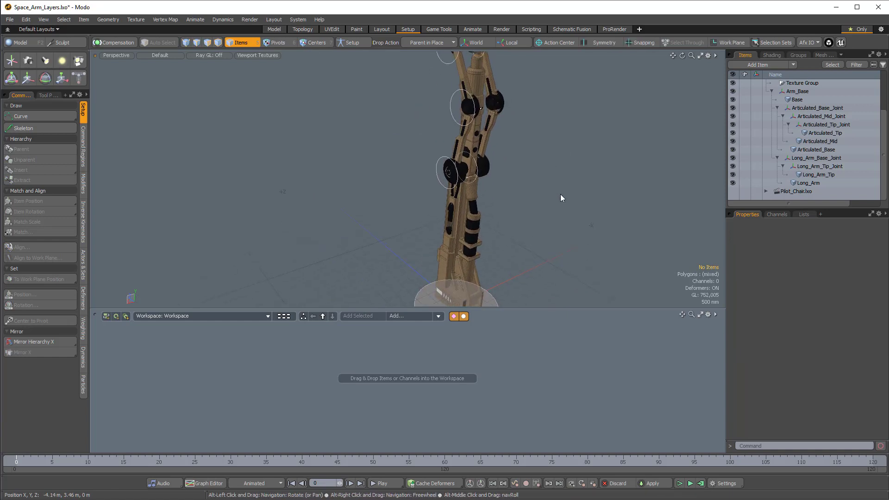
{"action": "left_click_drag", "start_coordinate": [511, 215], "coordinate": [375, 210], "text": "alt"}
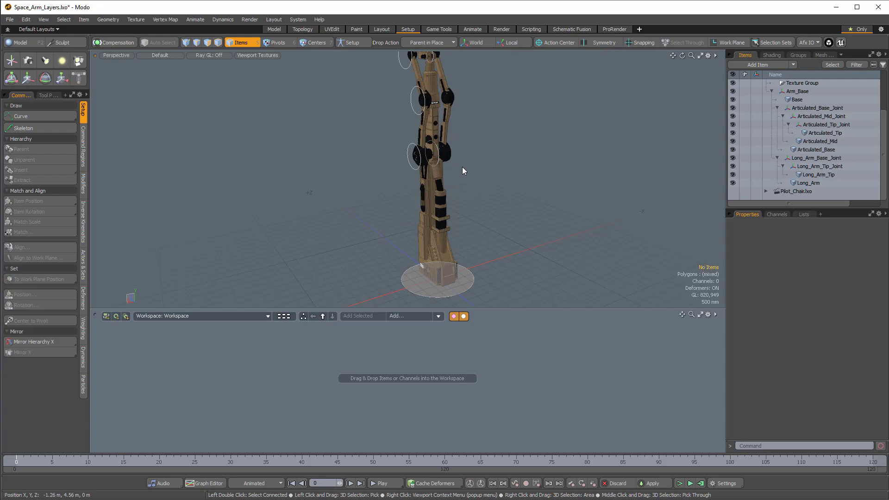
{"action": "left_click", "coordinate": [440, 200]}
{"action": "left_click_drag", "start_coordinate": [419, 145], "coordinate": [451, 255], "text": "ctrl+alt"}
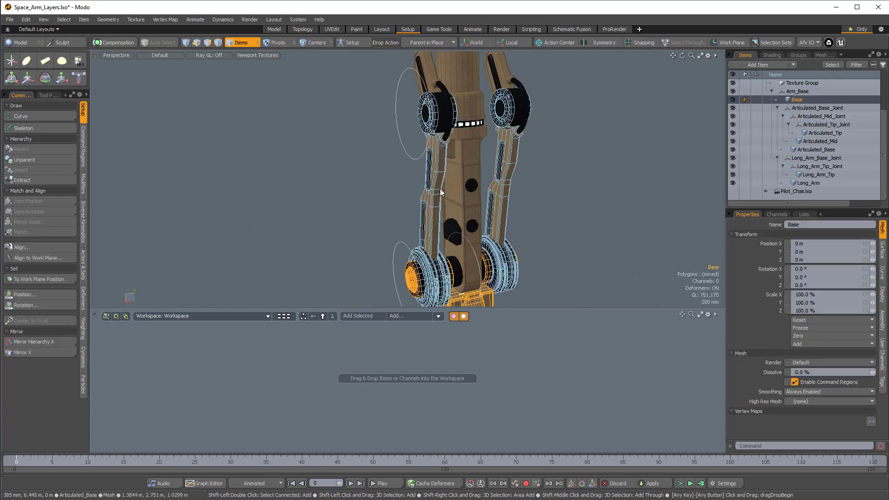
{"action": "left_click", "coordinate": [440, 188], "text": "shift"}
{"action": "left_click", "coordinate": [468, 190], "text": "shift"}
{"action": "left_click_drag", "start_coordinate": [468, 190], "coordinate": [474, 278], "text": "alt+shift"}
{"action": "left_click", "coordinate": [422, 182], "text": "shift"}
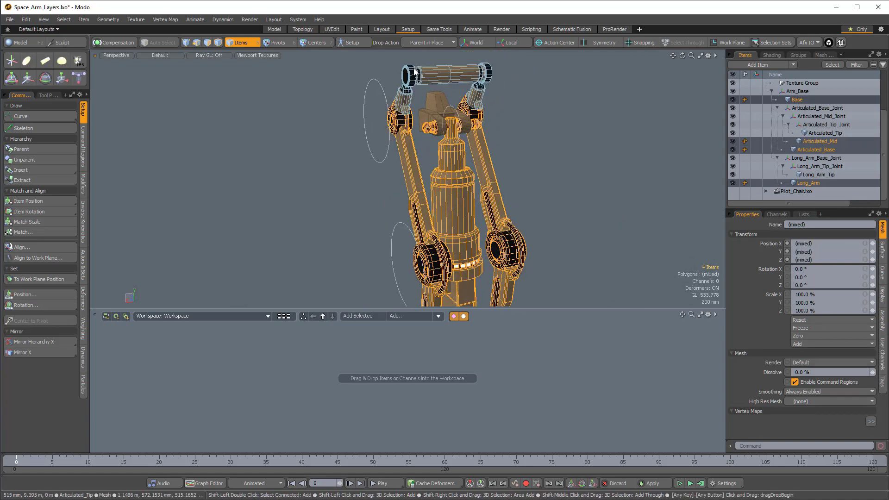
{"action": "left_click", "coordinate": [438, 74], "text": "shift"}
{"action": "left_click", "coordinate": [436, 106], "text": "shift"}
{"action": "left_click_drag", "start_coordinate": [538, 168], "coordinate": [602, 203], "text": "alt"}
{"action": "left_click_drag", "start_coordinate": [602, 203], "coordinate": [537, 243], "text": "alt+shift"}
{"action": "left_click_drag", "start_coordinate": [538, 243], "coordinate": [556, 175], "text": "alt+shift"}
{"action": "left_click_drag", "start_coordinate": [556, 176], "coordinate": [442, 120], "text": "alt+shift"}
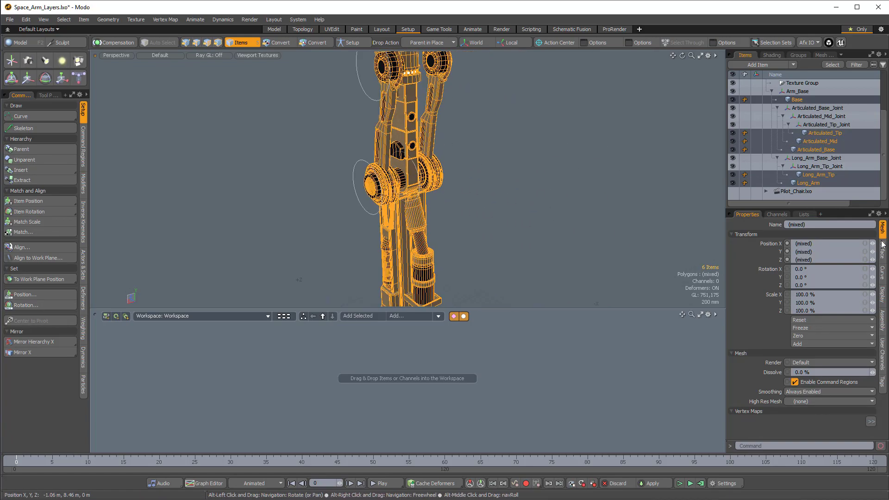
{"action": "left_click", "coordinate": [882, 323]}
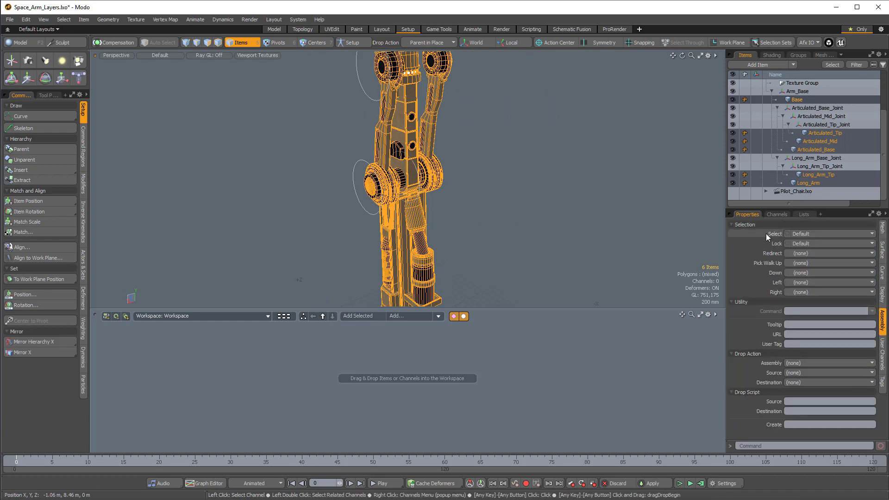
{"action": "left_click", "coordinate": [820, 234]}
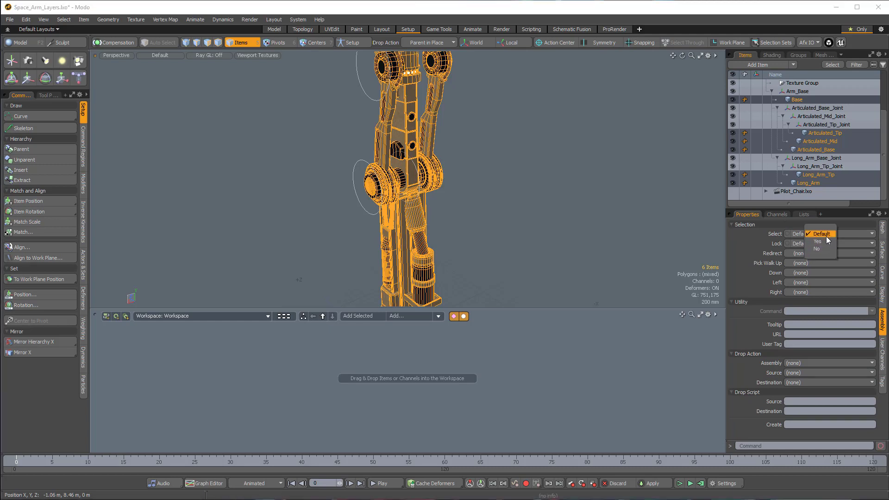
{"action": "left_click", "coordinate": [820, 248]}
{"action": "left_click", "coordinate": [604, 163]}
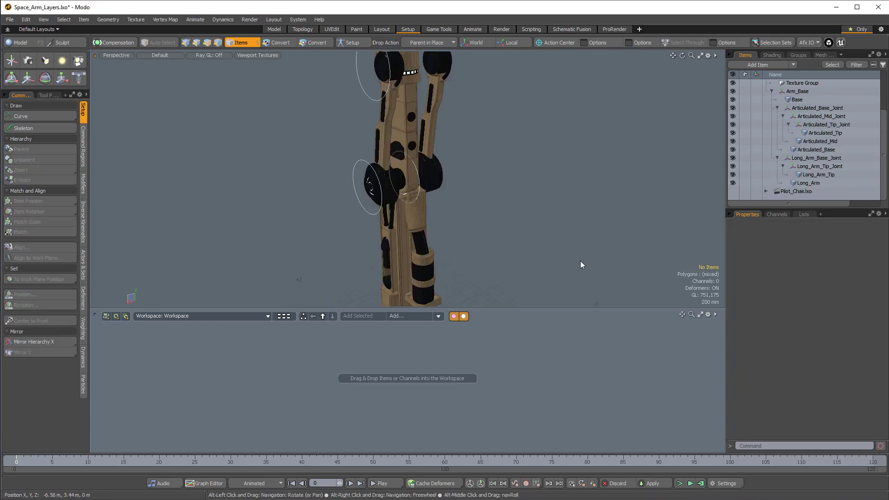
Pick the Long_Arm_Base_Joint locator through the arm meshes, test-rotate it slightly, and undo the rotation and selection.
{"action": "left_click_drag", "start_coordinate": [579, 260], "coordinate": [476, 215], "text": "alt"}
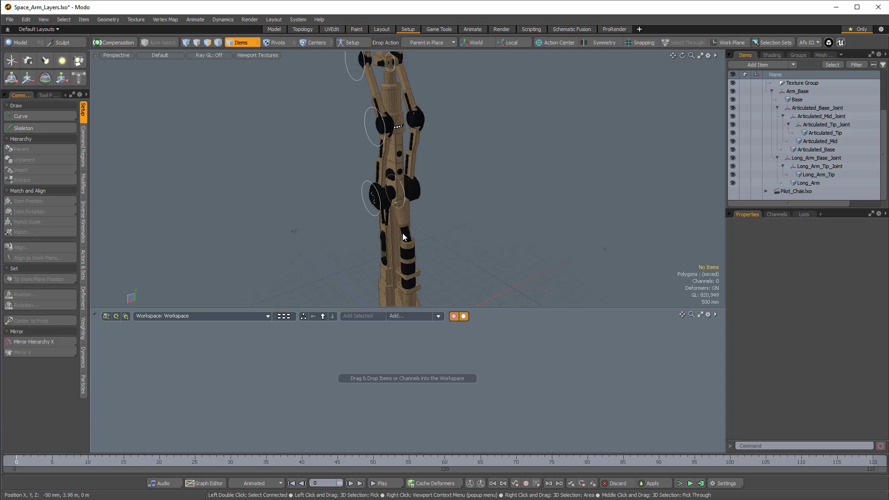
{"action": "left_click_drag", "start_coordinate": [468, 238], "coordinate": [421, 190], "text": "alt"}
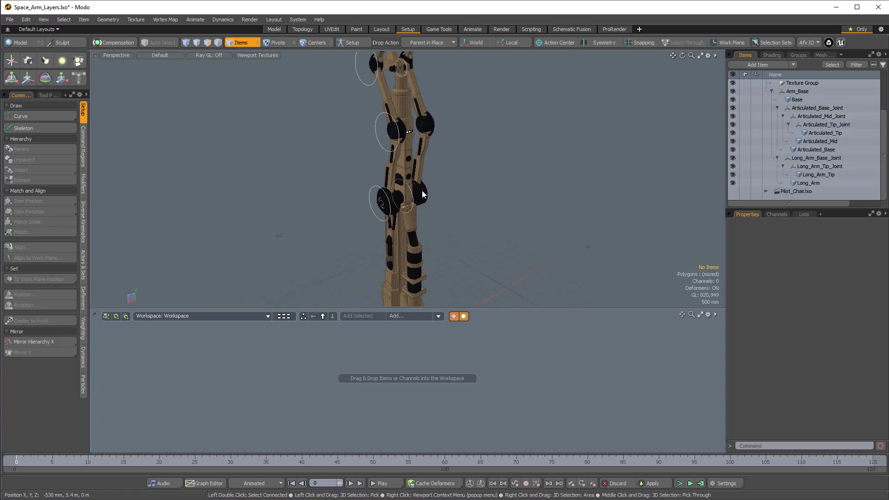
{"action": "left_click", "coordinate": [419, 192]}
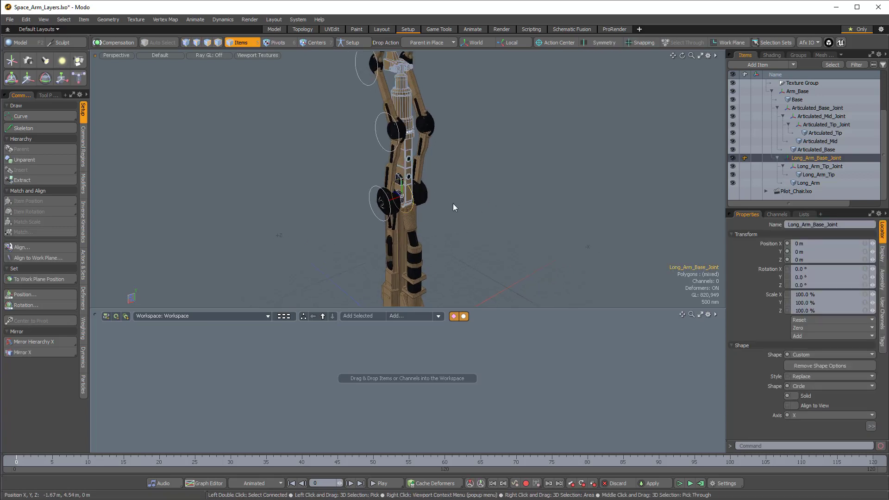
{"action": "key", "text": "e"}
{"action": "left_click_drag", "start_coordinate": [425, 184], "coordinate": [427, 186]}
{"action": "key", "text": "ctrl+z"}
{"action": "key", "text": "ctrl+z"}
{"action": "key", "text": "ctrl+z"}
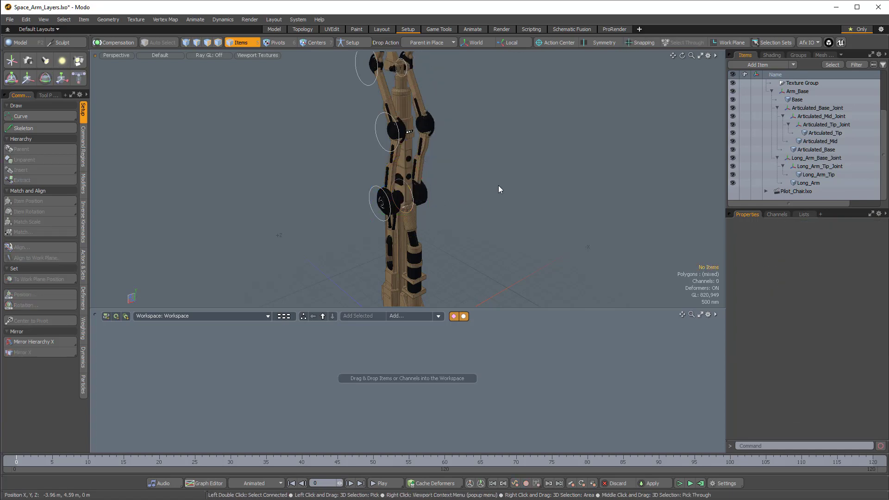
{"action": "scroll", "coordinate": [463, 221], "scroll_direction": "down", "scroll_amount": 3}
{"action": "left_click_drag", "start_coordinate": [459, 221], "coordinate": [397, 170], "text": "alt"}
{"action": "left_click_drag", "start_coordinate": [394, 224], "coordinate": [491, 216], "text": "alt"}
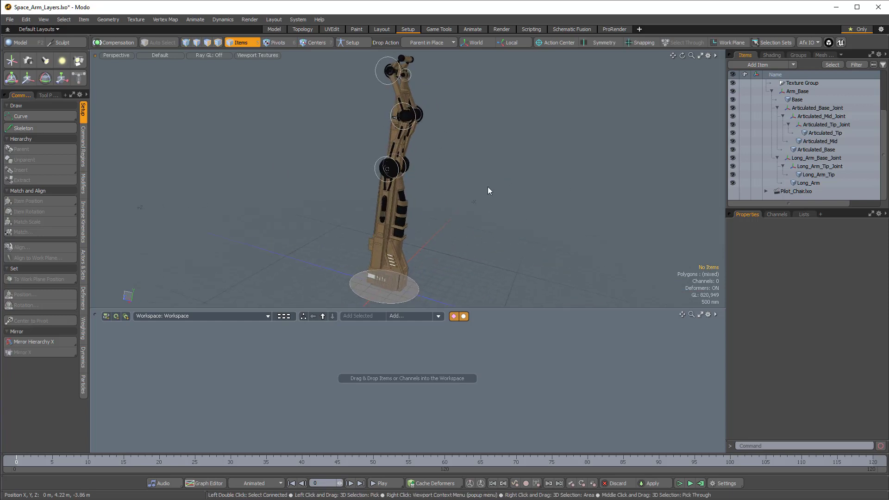